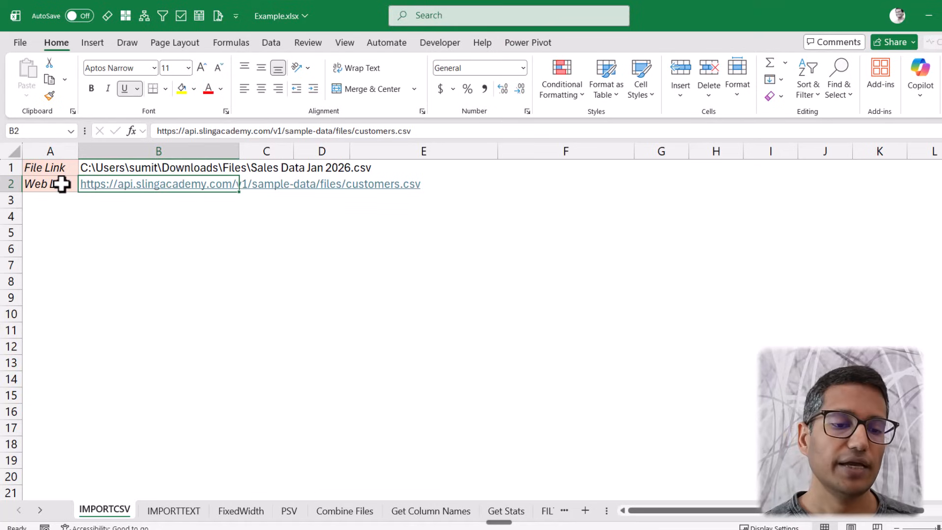
- Enter an IMPORTCSV formula in cell A4 that loads the sales CSV from the file path in B1
left_click(45, 218)
type("=impor")
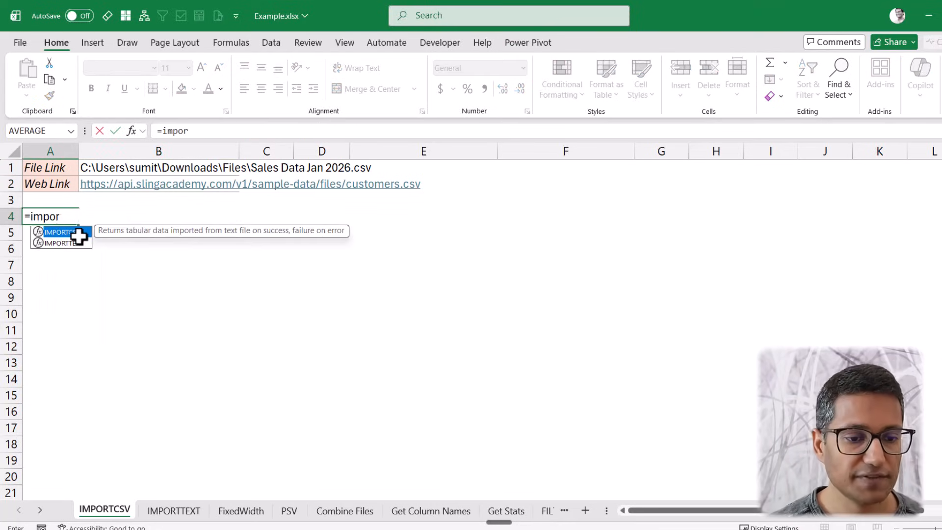
key("Tab")
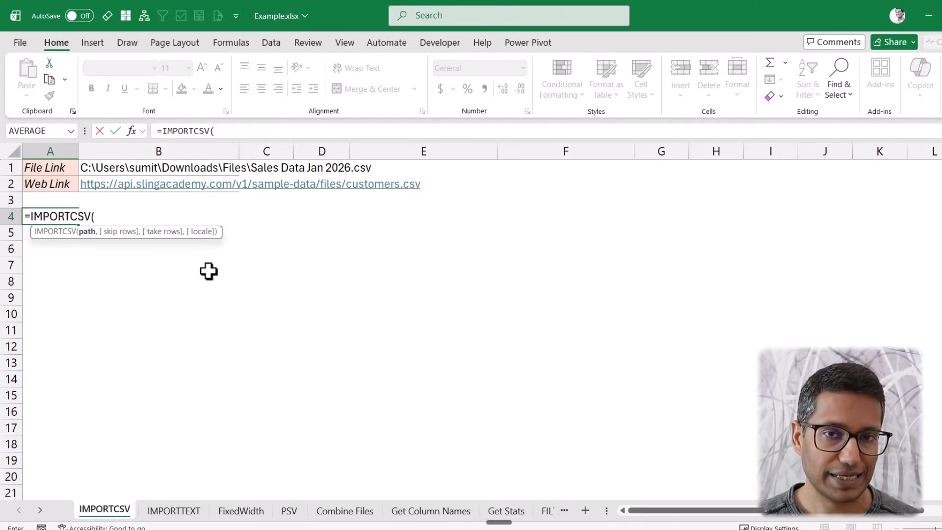
left_click(108, 169)
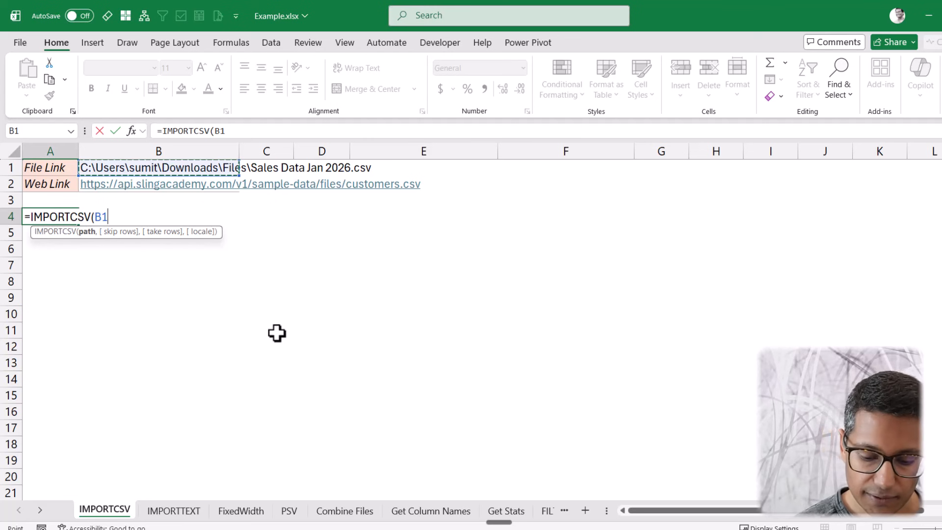
type(")")
key("Return")
key("Up")
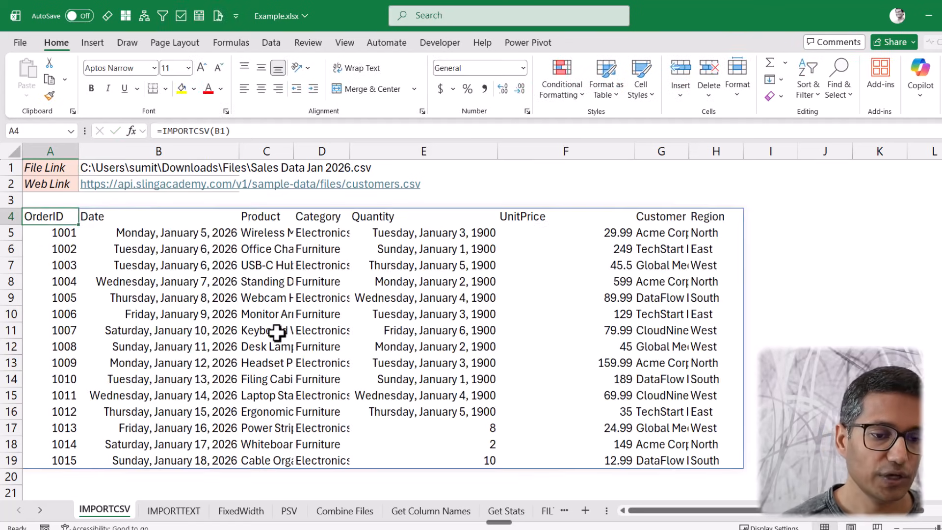
- Change the path argument of the IMPORTCSV formula in A4 to the web link in B2
double_click(65, 217)
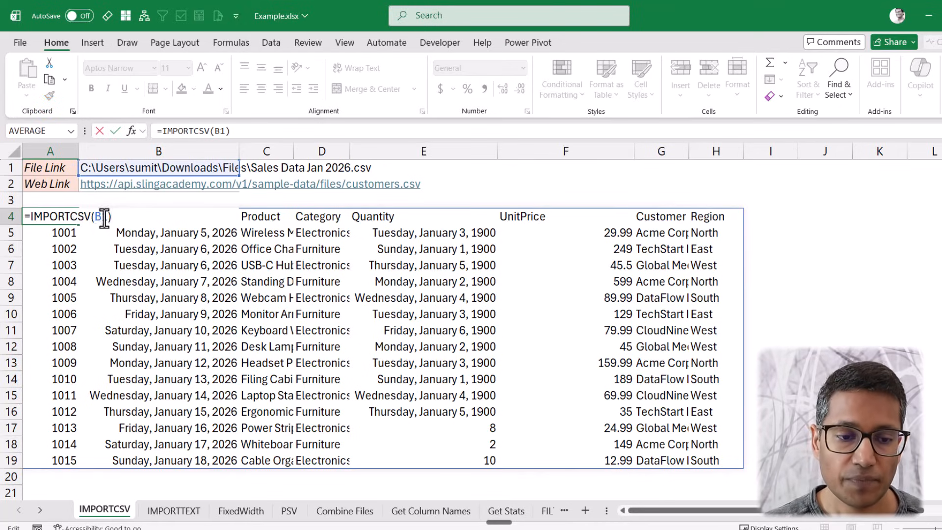
key("BackSpace")
key("BackSpace")
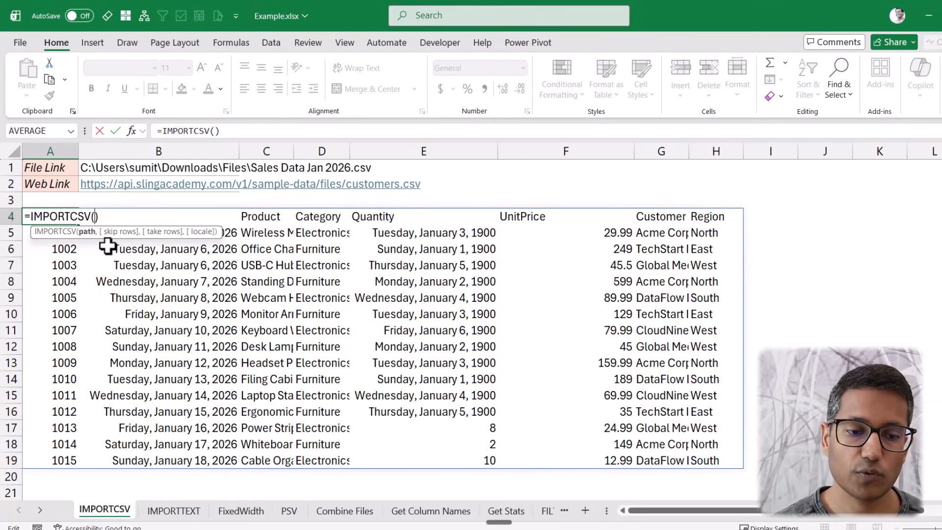
left_click(92, 185)
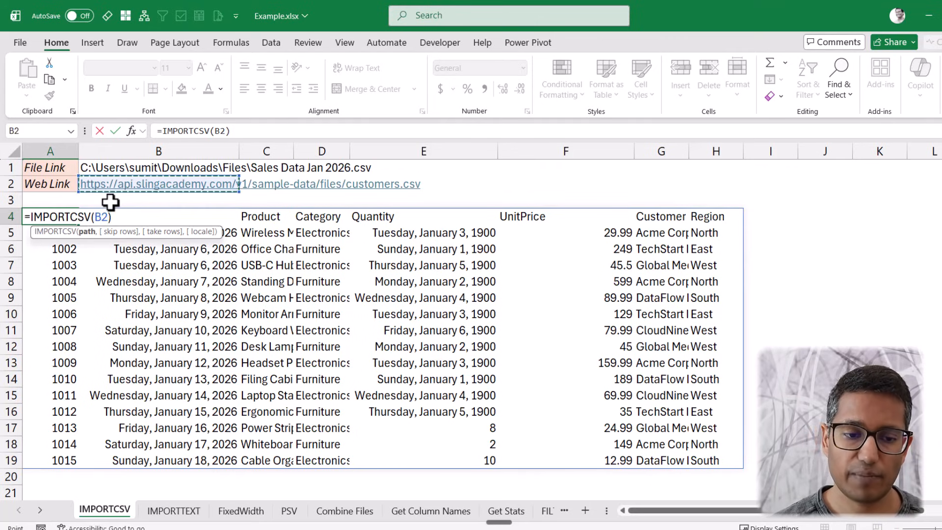
key("Return")
key("Up")
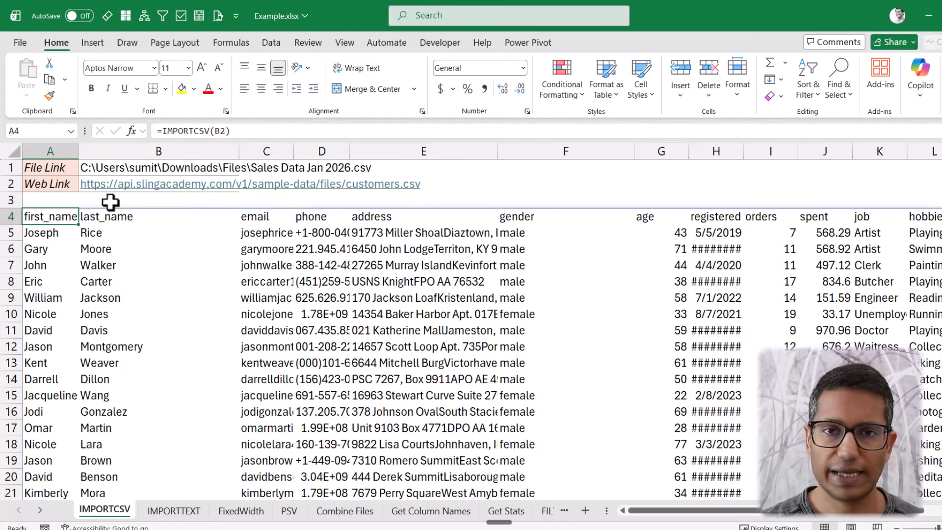
- Point the IMPORTCSV formula in A4 back to the file path in B1
key("F2")
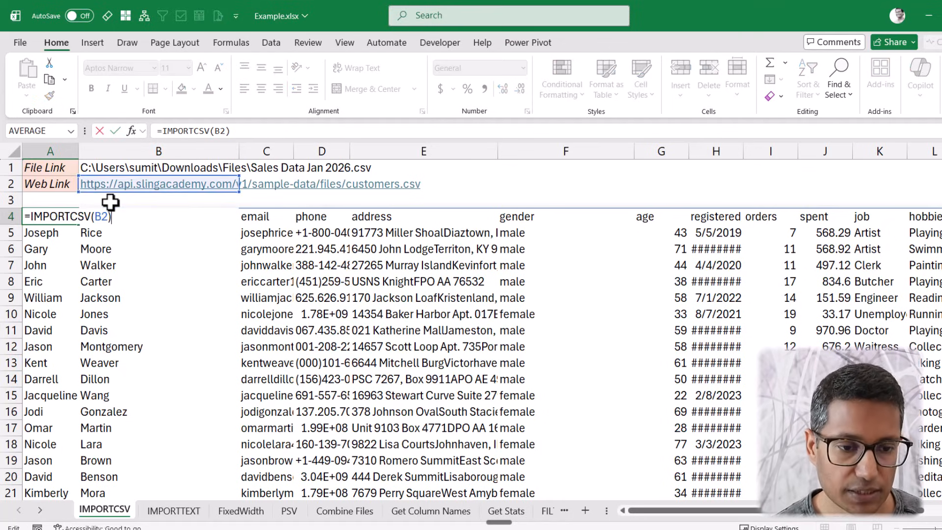
left_click(107, 215)
key("BackSpace")
type("1")
key("Return")
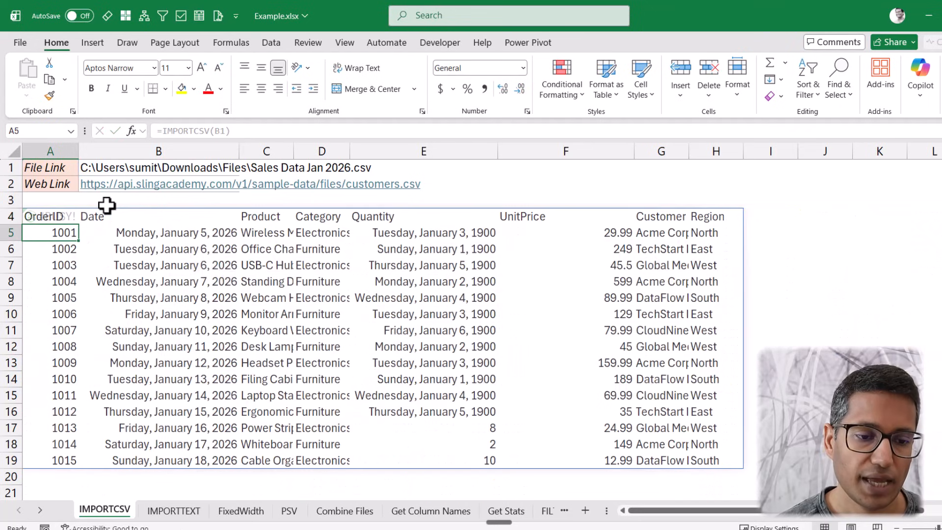
- Add a skip rows argument of 1 to the IMPORTCSV formula in A4 to leave out the header row
key("Up")
key("F2")
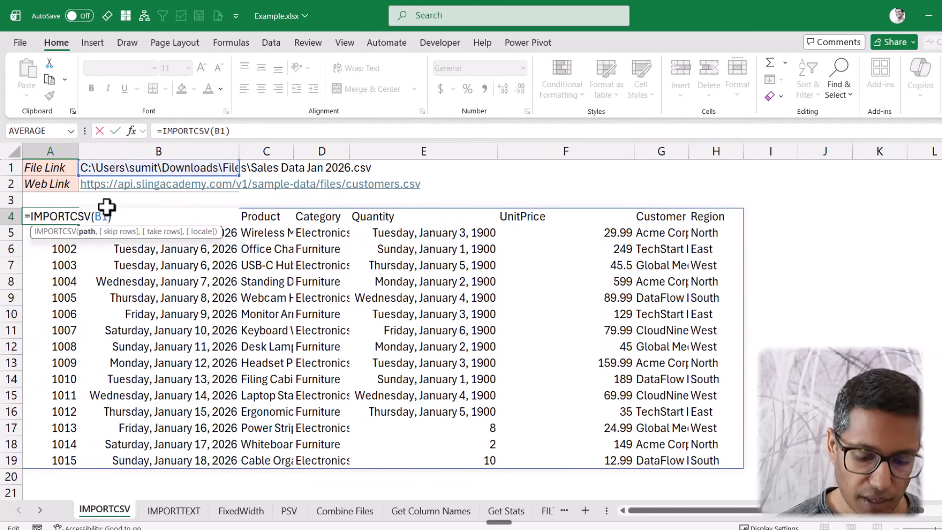
type(",")
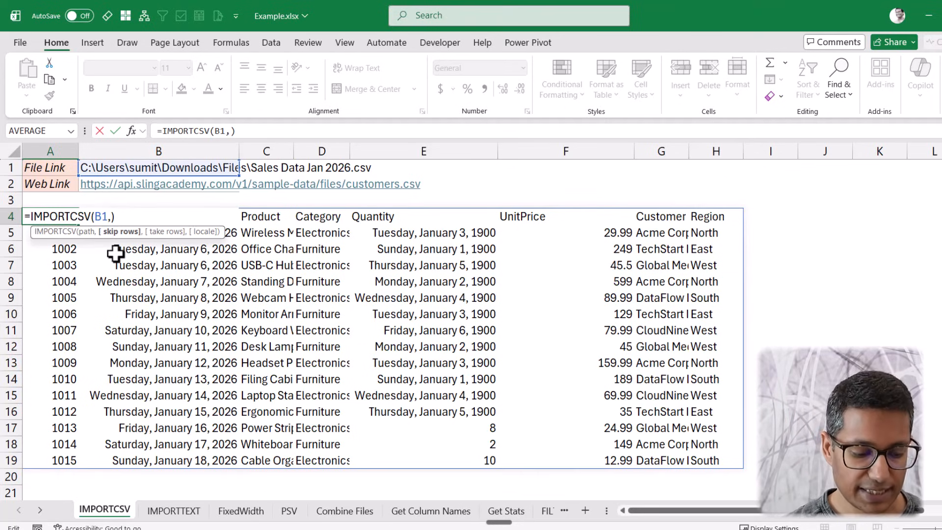
type("1")
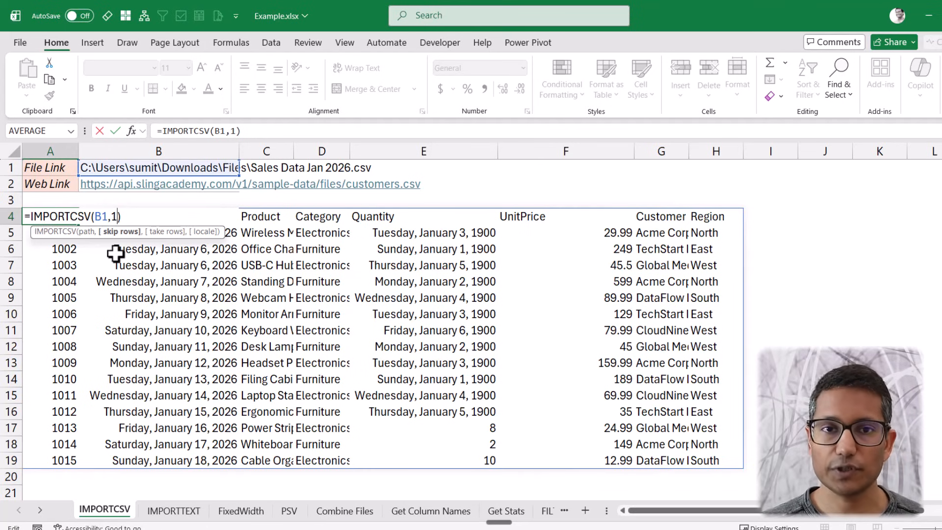
key("Return")
key("Up")
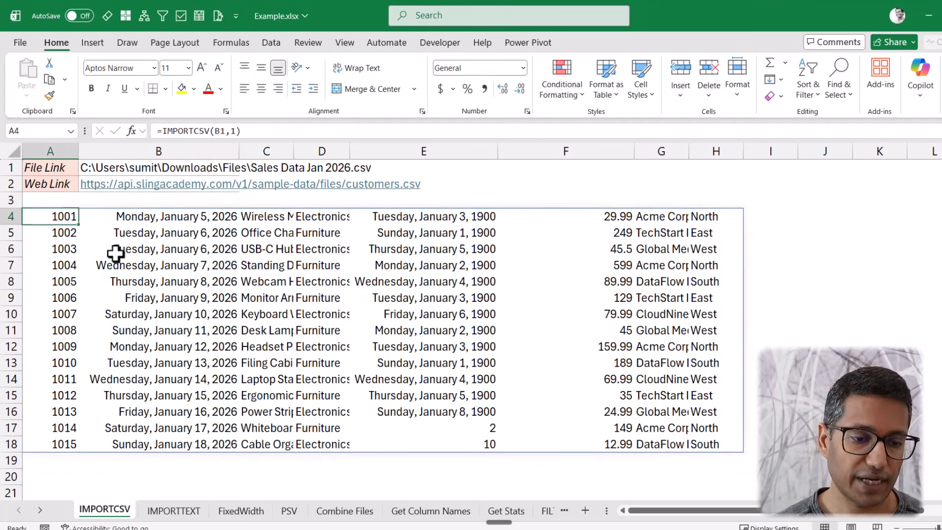
- Set the skip rows argument in A4's formula to -1 to leave out the last row
key("F2")
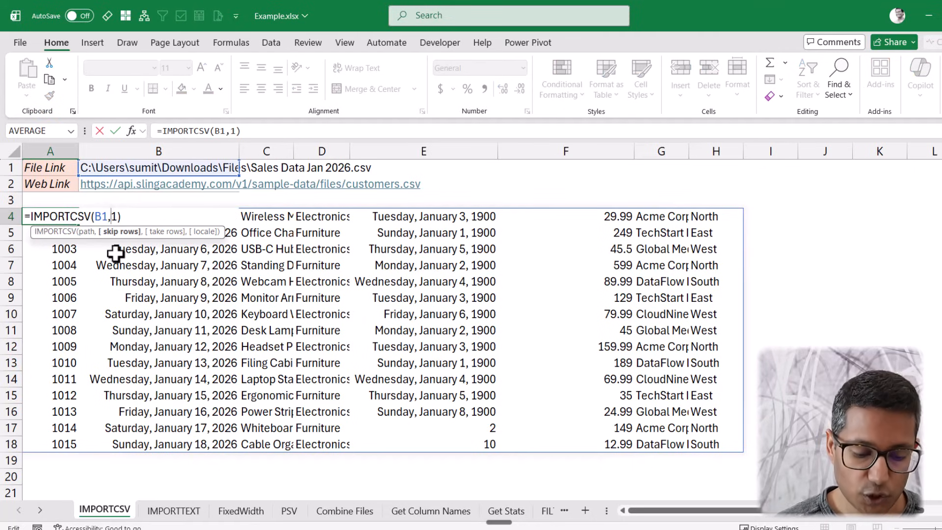
type("-")
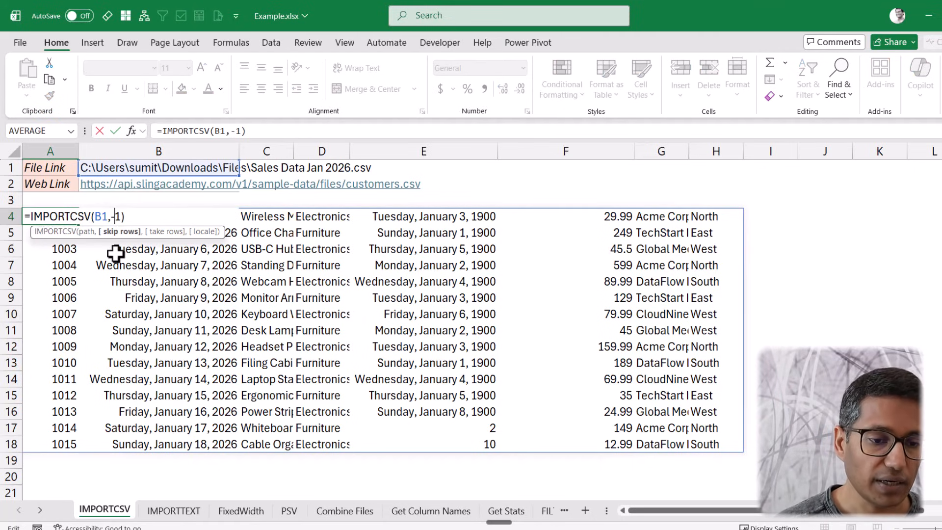
key("Return")
key("Up")
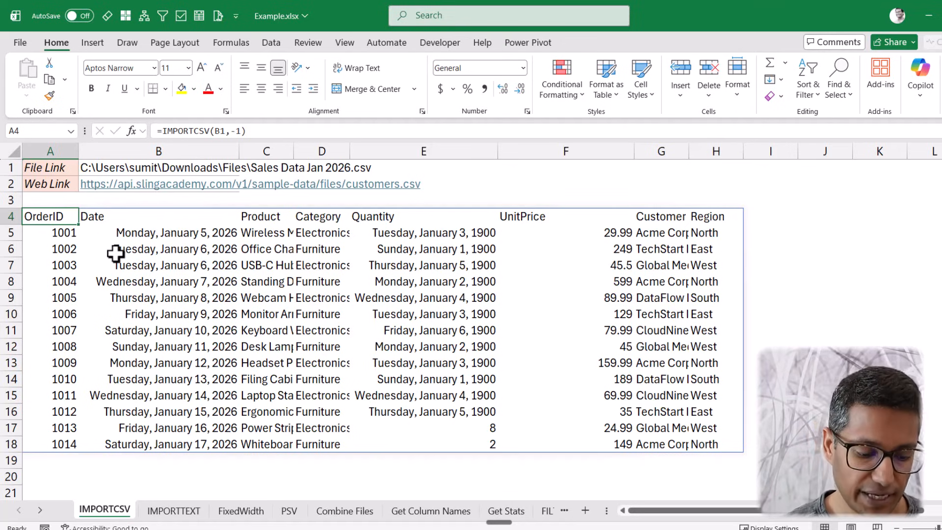
- Empty the skip rows argument in A4's formula and set take rows to 10, giving =IMPORTCSV(B1,,10)
key("F2")
key("Left")
key("BackSpace")
key("BackSpace")
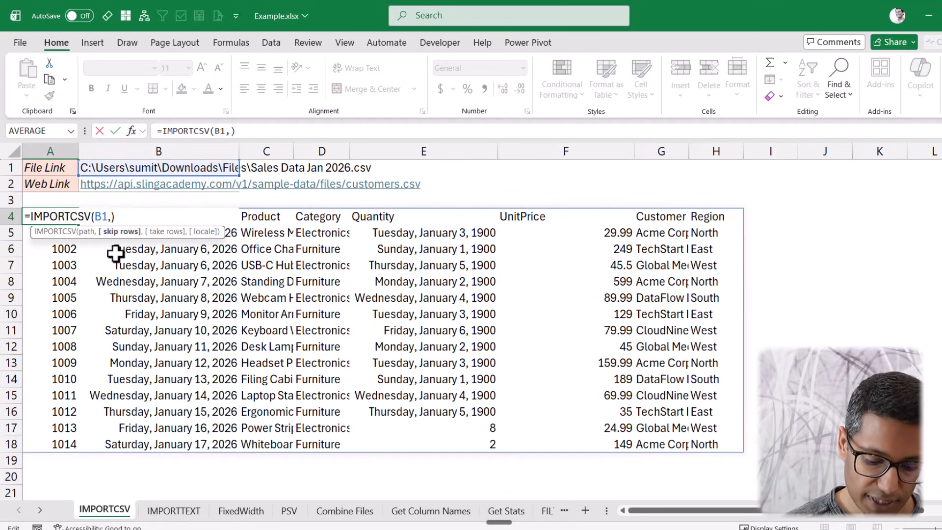
type(",")
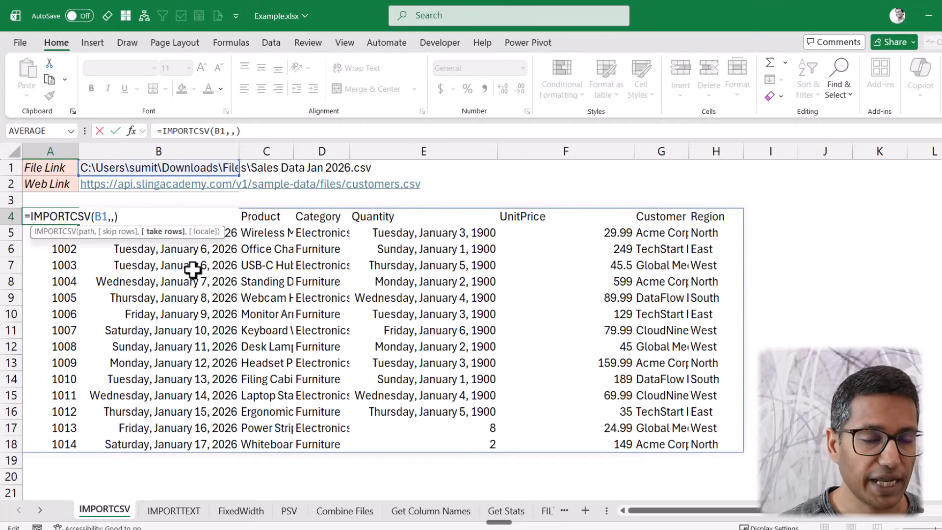
type("10")
key("Return")
key("Up")
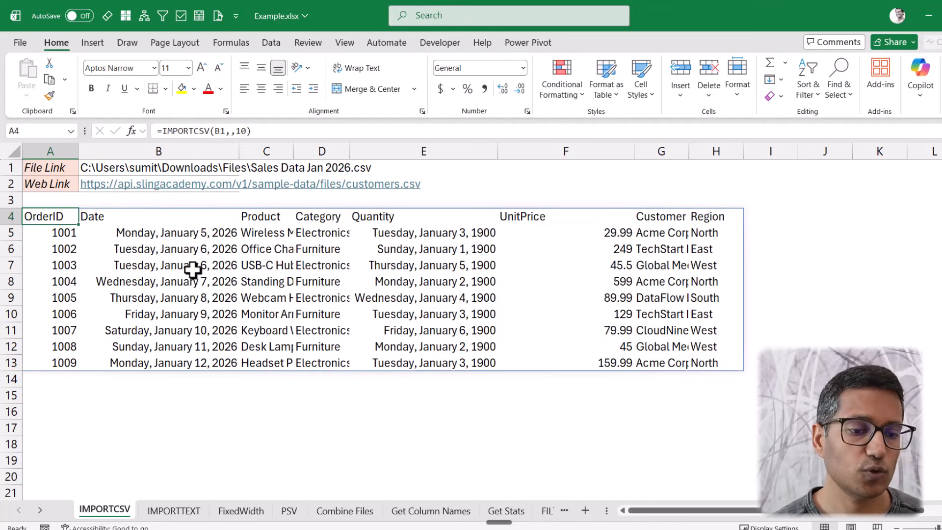
- Try a take rows value of -10 in A4's formula to get the last ten rows, and undo it
key("F2")
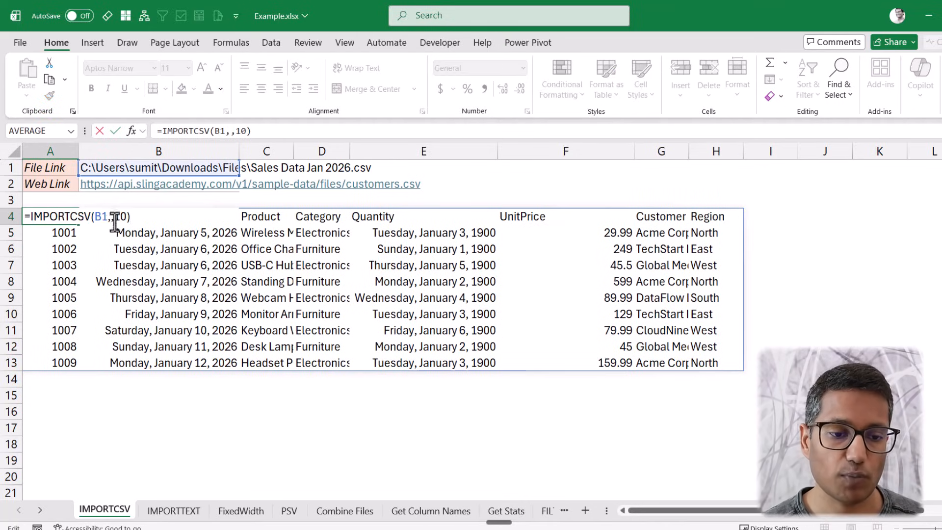
key("Left")
key("Left")
key("Left")
type("-")
key("Return")
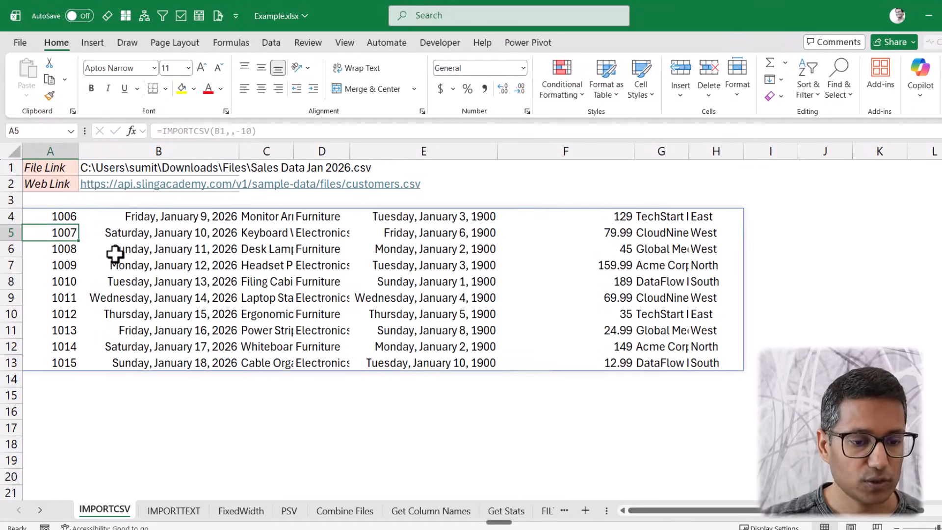
key("ctrl+z")
- Set the skip rows argument in A4 to 1 while taking 10 rows, giving =IMPORTCSV(B1,1,10)
key("F2")
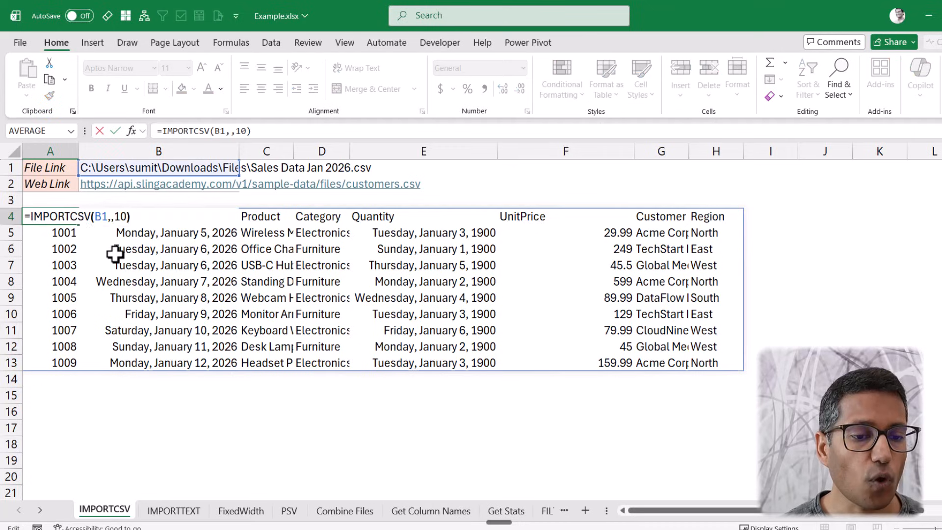
key("Left")
key("Left")
key("Left")
key("Left")
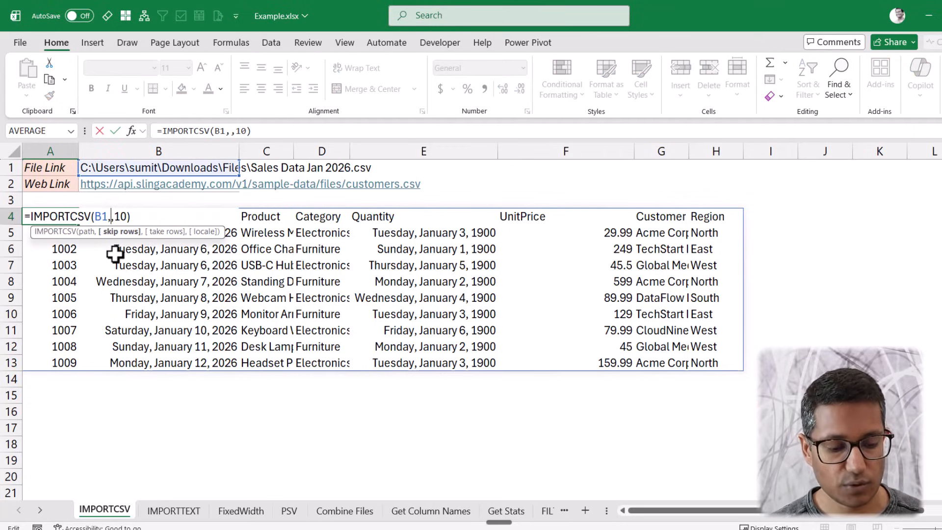
type("1")
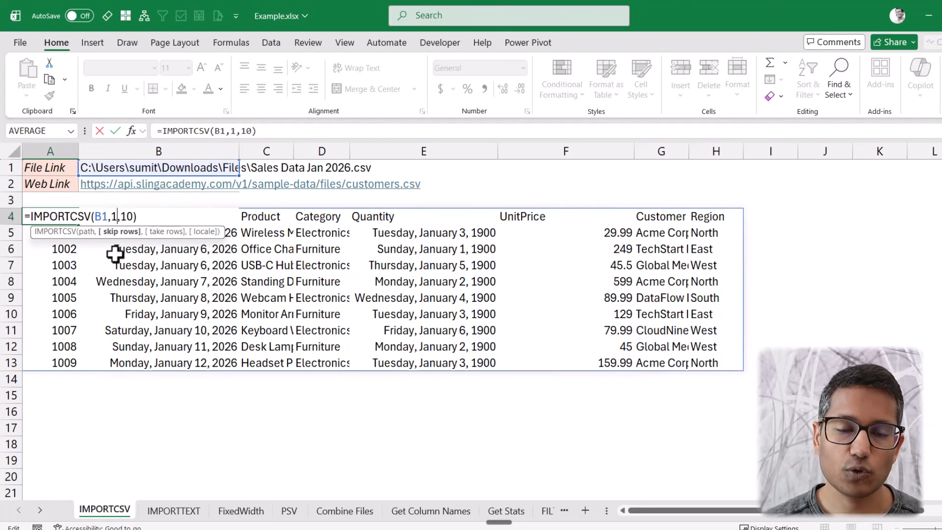
key("Return")
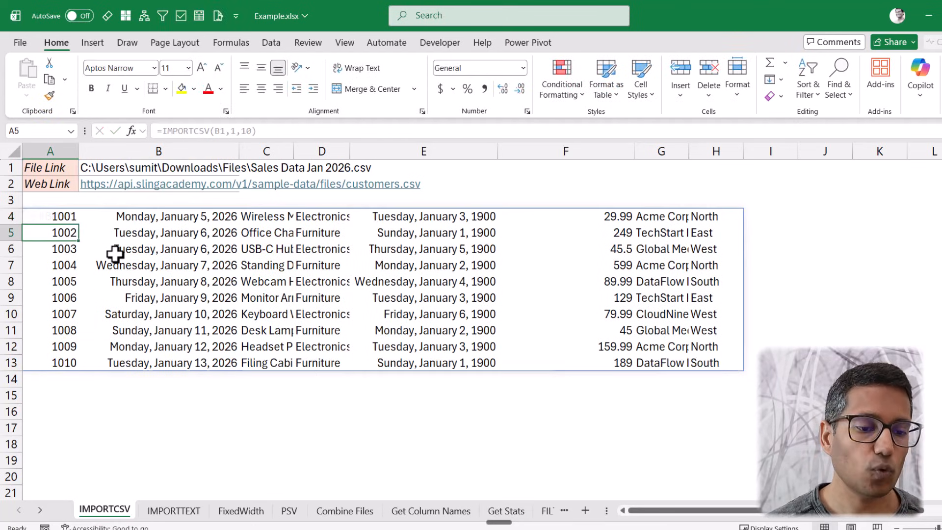
key("Up")
key("F2")
key("Left")
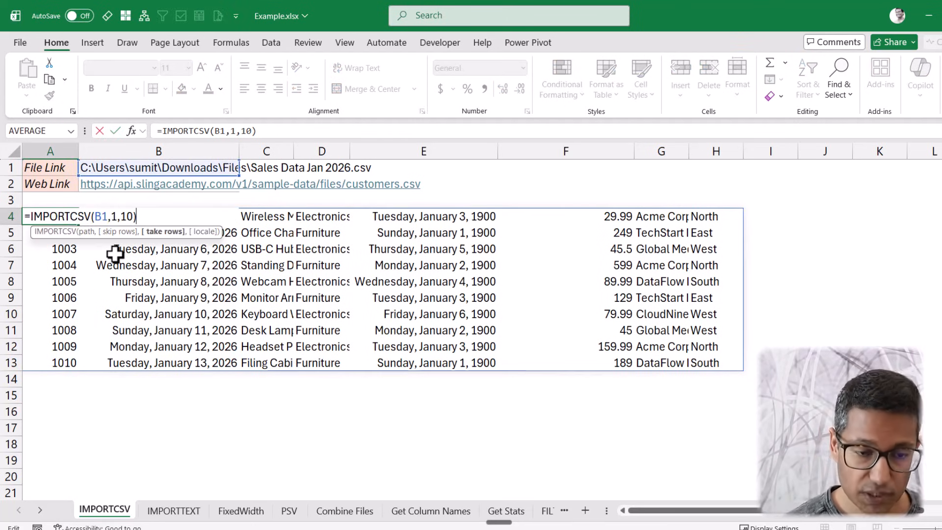
type(",")
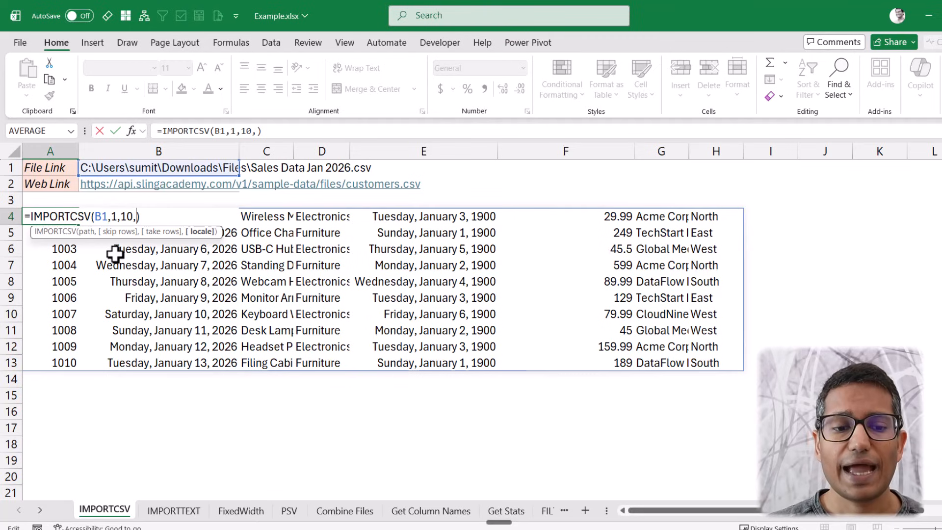
key("BackSpace")
key("Return")
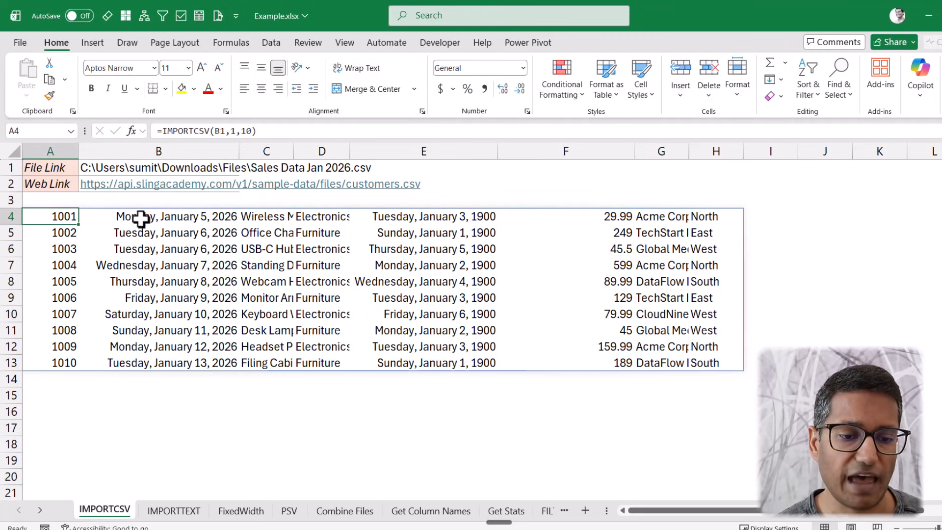
- Try the General number format on the imported dates in B4:B13, and undo it
left_click_drag(138, 216, 142, 353)
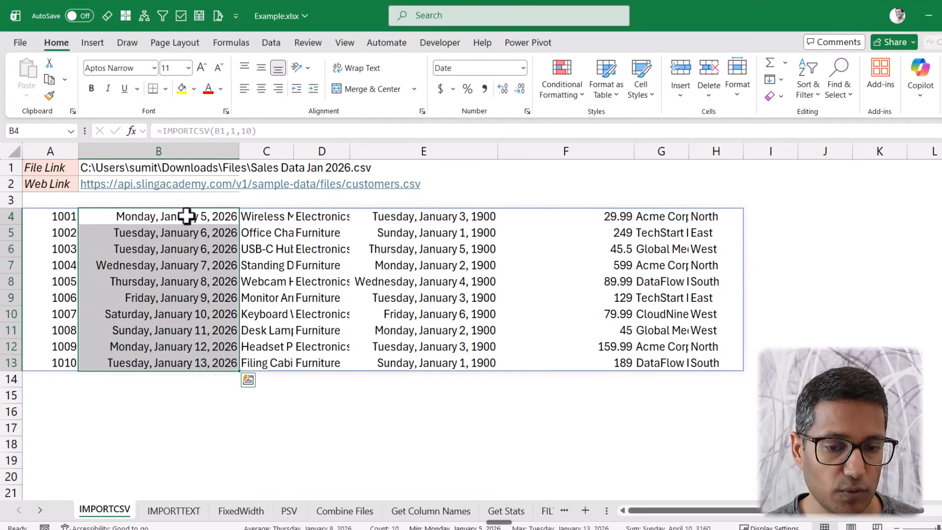
left_click(523, 69)
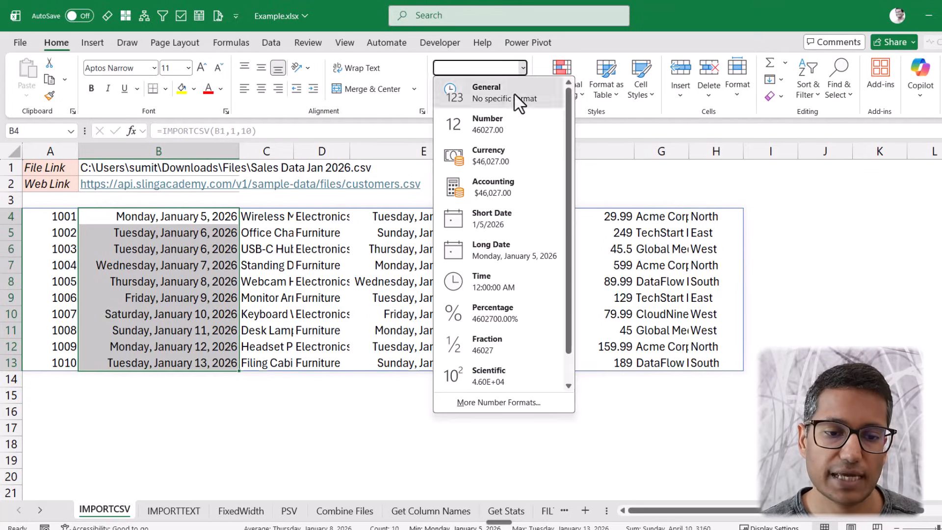
left_click(515, 97)
left_click(184, 218)
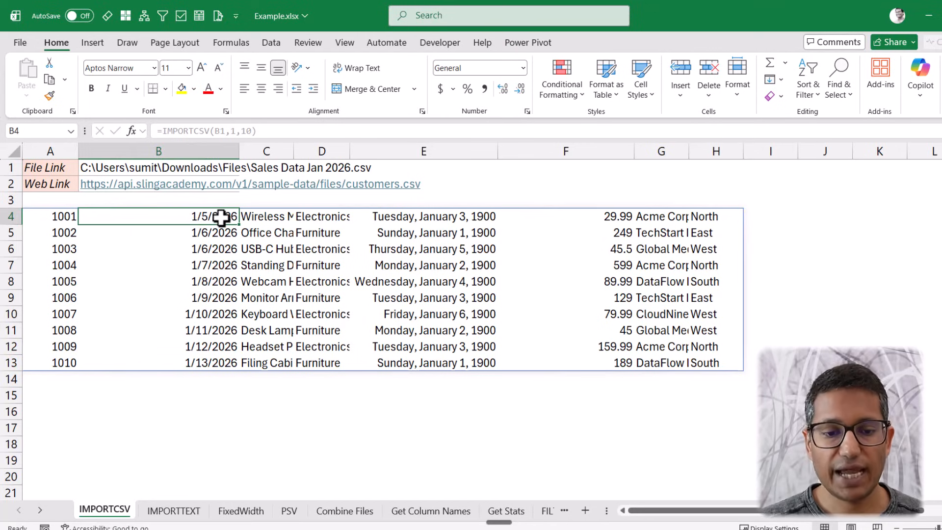
key("ctrl+z")
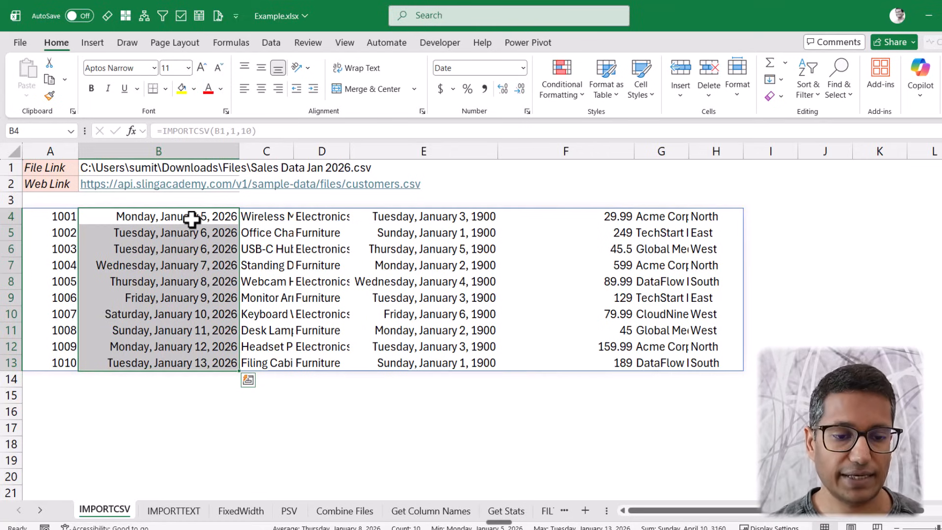
- Add the German locale "de-DE" as the last argument of A4's formula, giving =IMPORTCSV(B1,1,10,"de-DE")
left_click(43, 217)
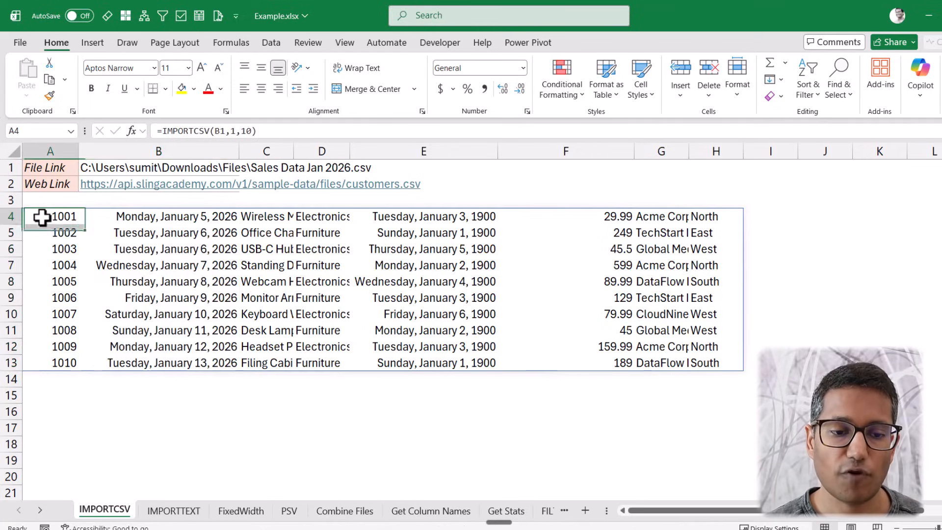
key("F2")
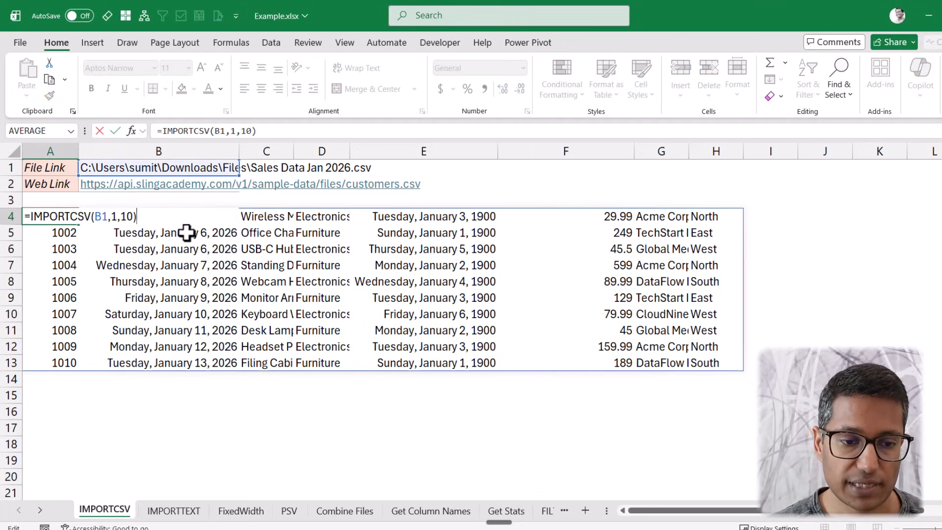
type(",")
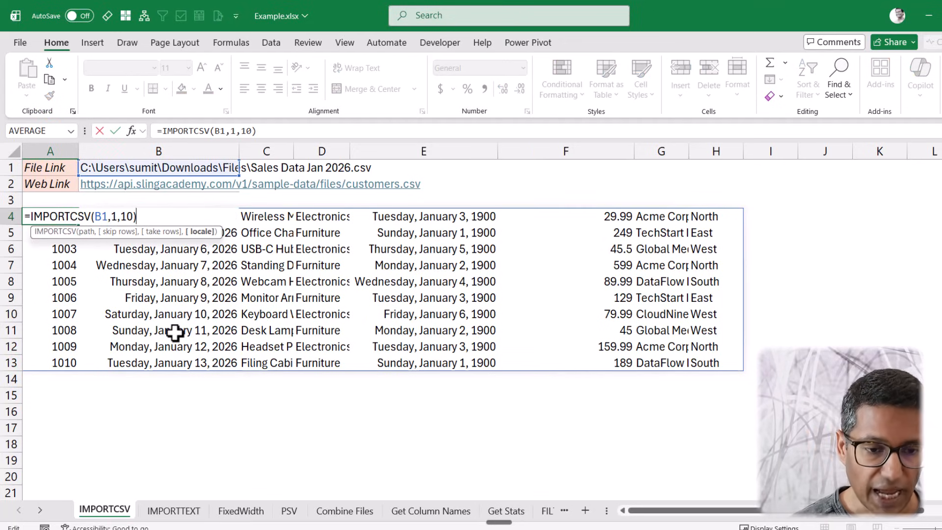
type("\"\"")
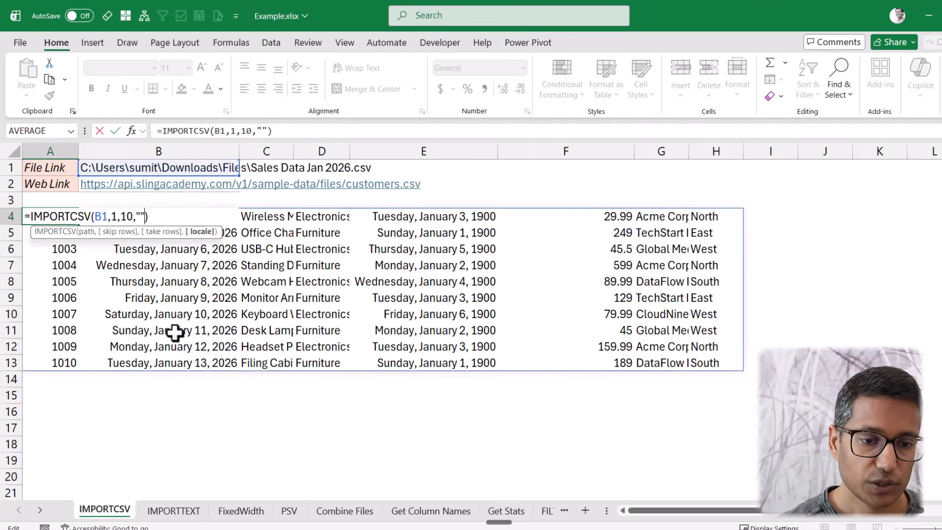
type("de-DE")
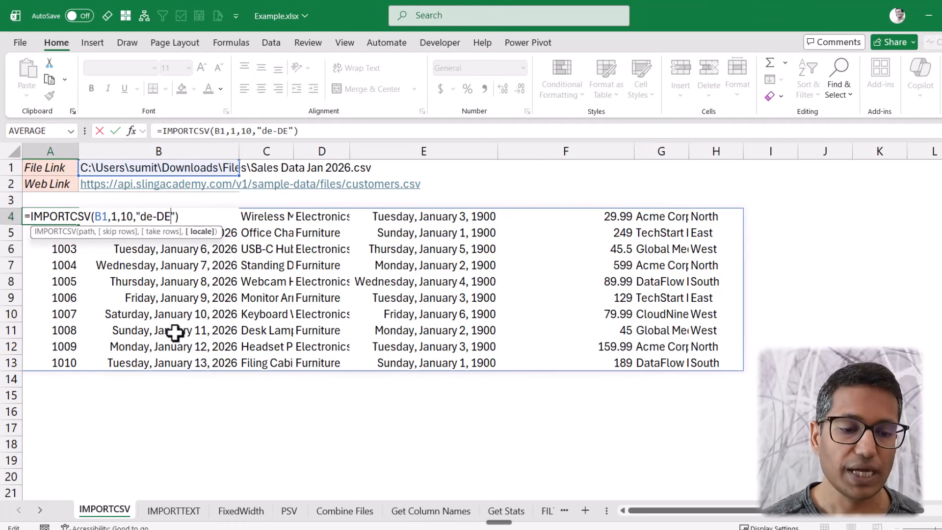
key("Return")
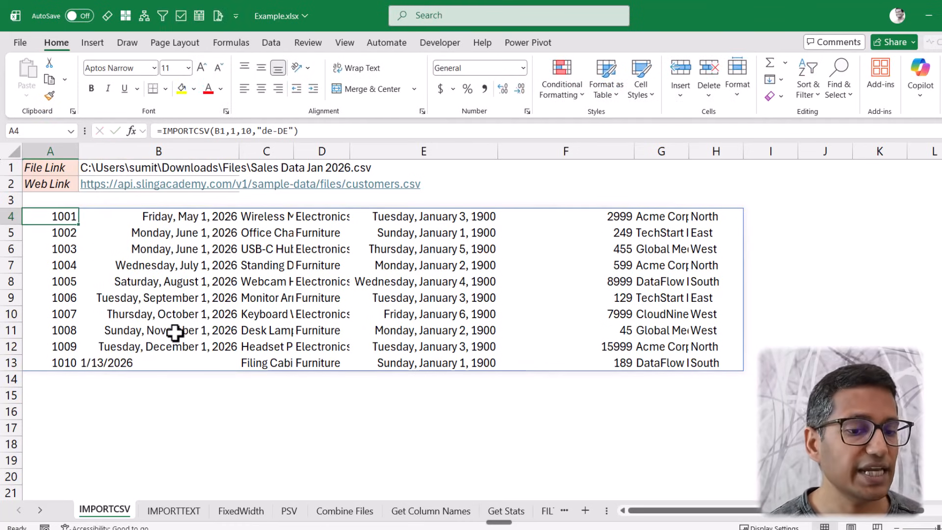
- Try the General number format on the imported dates in B4:B13, and return them to the Long Date format
left_click(184, 220)
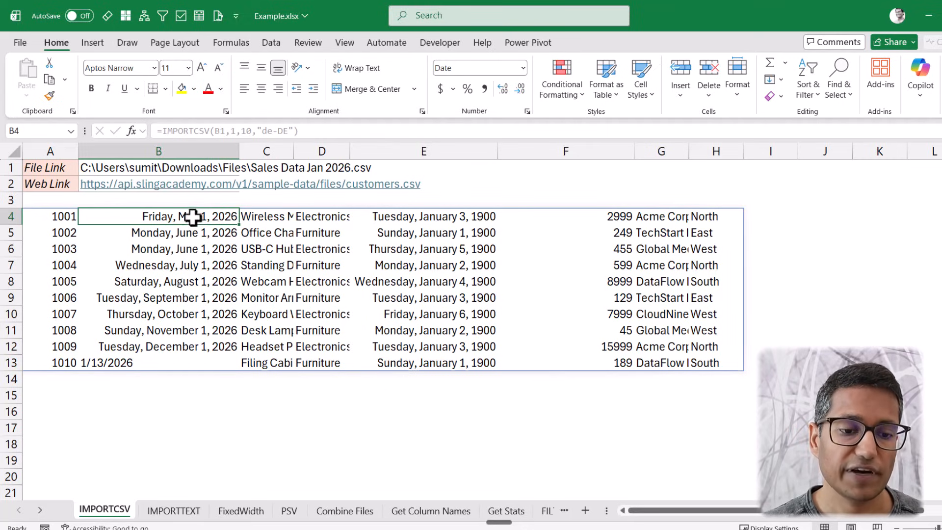
left_click_drag(193, 216, 187, 355)
left_click(523, 68)
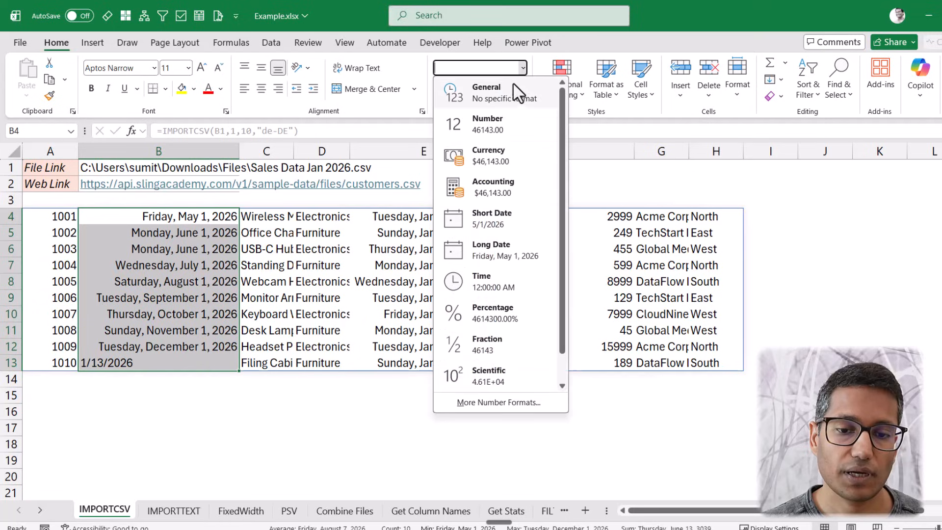
left_click(515, 92)
left_click(194, 217)
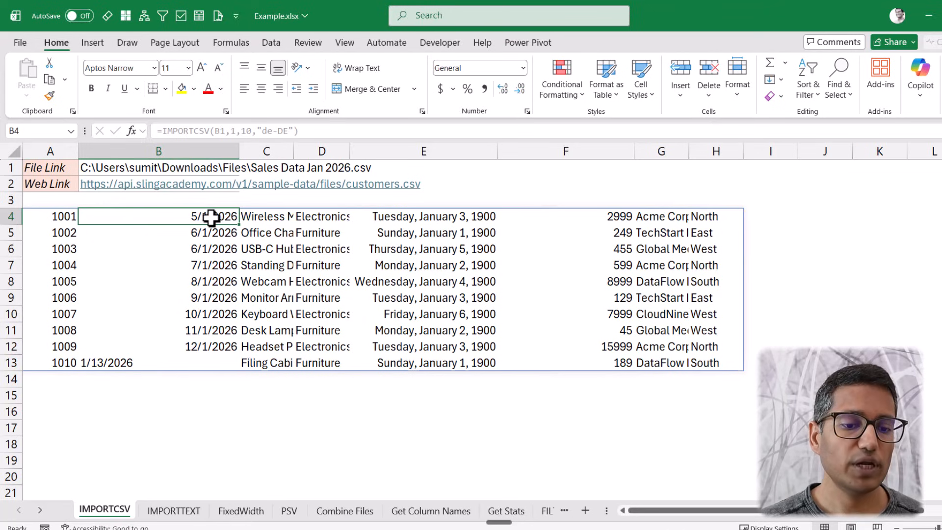
left_click_drag(211, 217, 195, 363)
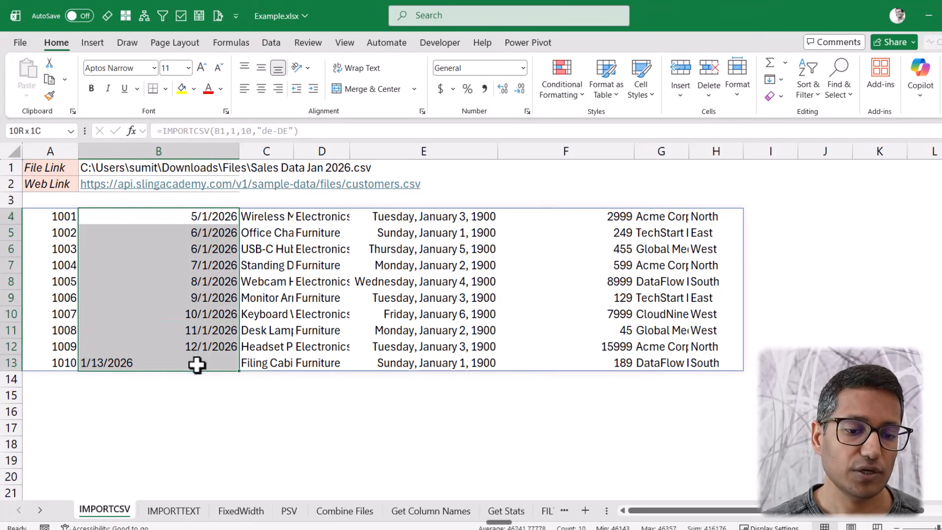
left_click(523, 69)
left_click(494, 251)
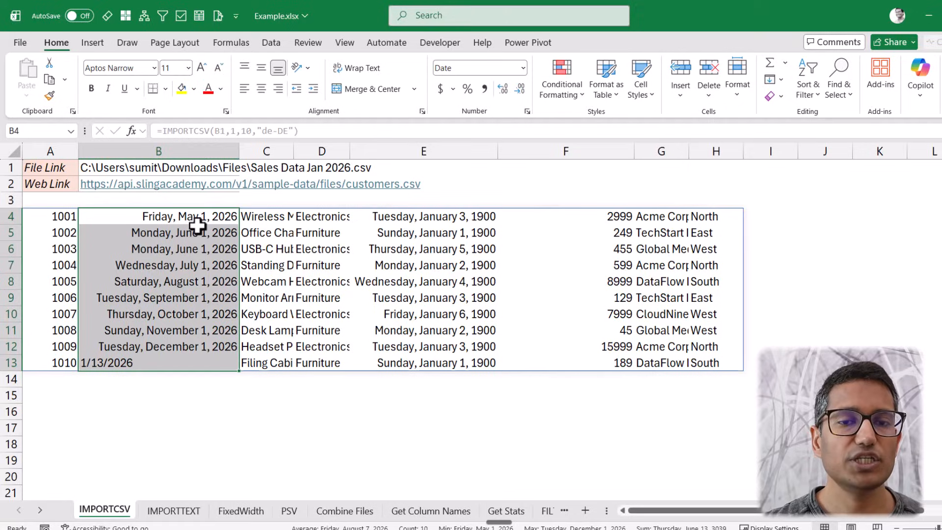
- On the IMPORTTEXT sheet, enter =IMPORTTEXT(B1) in A5 to import the sales CSV file
left_click(188, 512)
type("=impor")
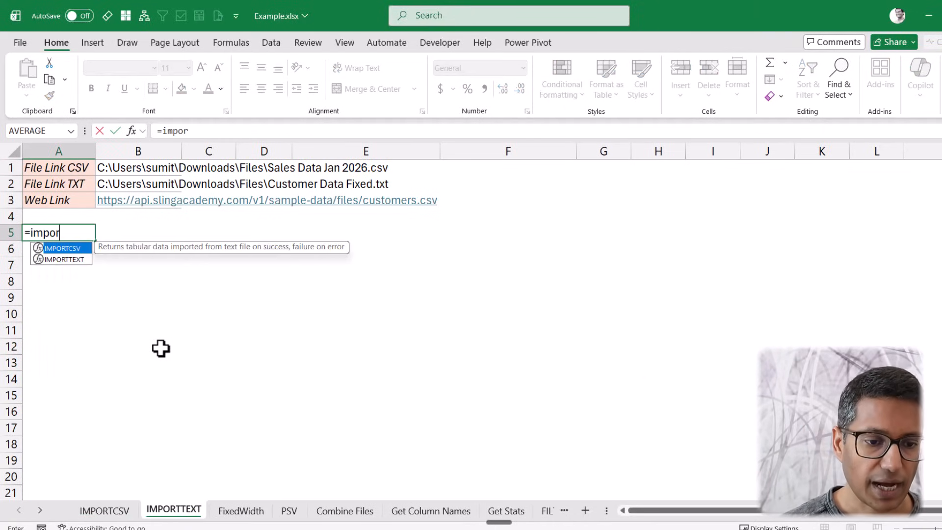
key("Down")
key("Tab")
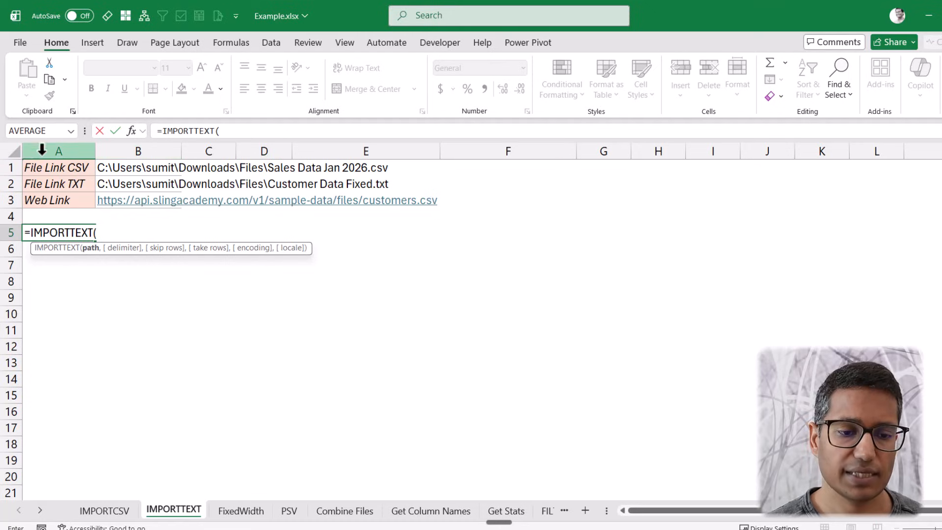
left_click(145, 167)
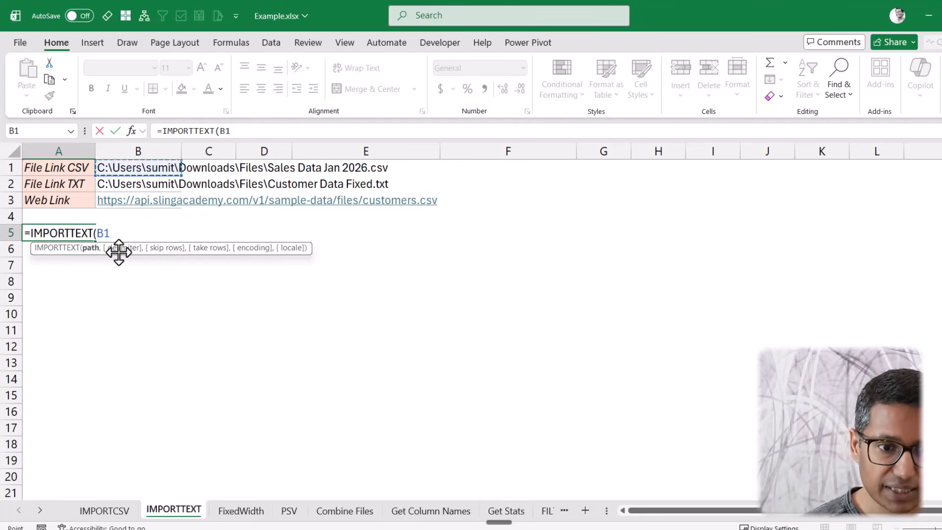
type(")")
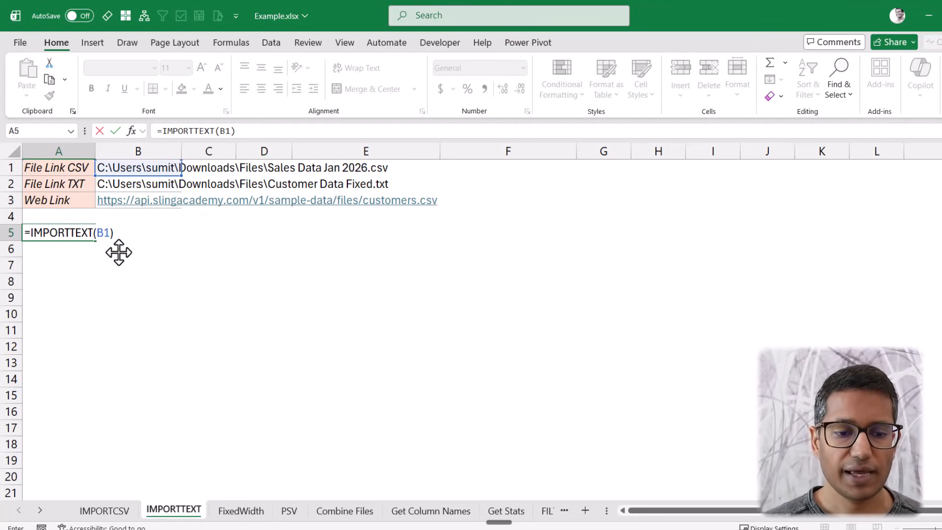
key("ctrl+Return")
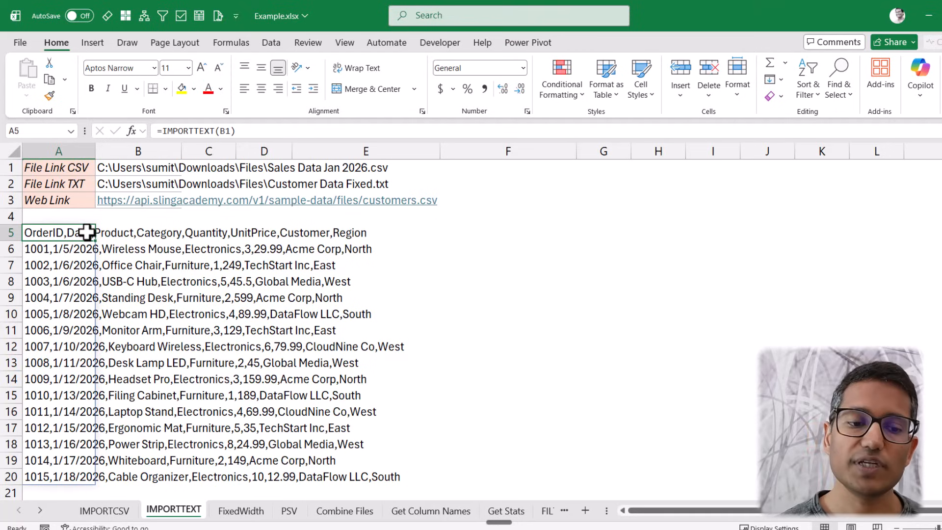
- Add a comma delimiter to A5's formula, giving =IMPORTTEXT(B1,",")
double_click(84, 231)
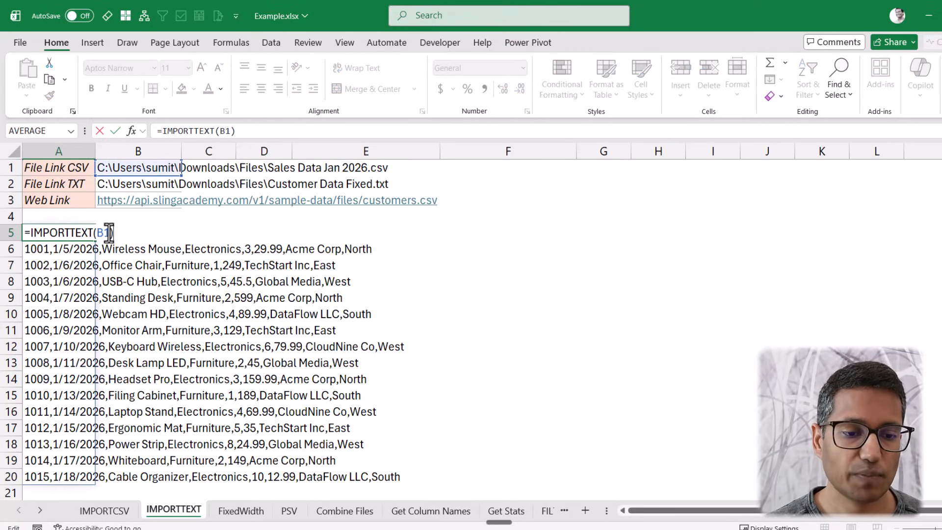
left_click(110, 233)
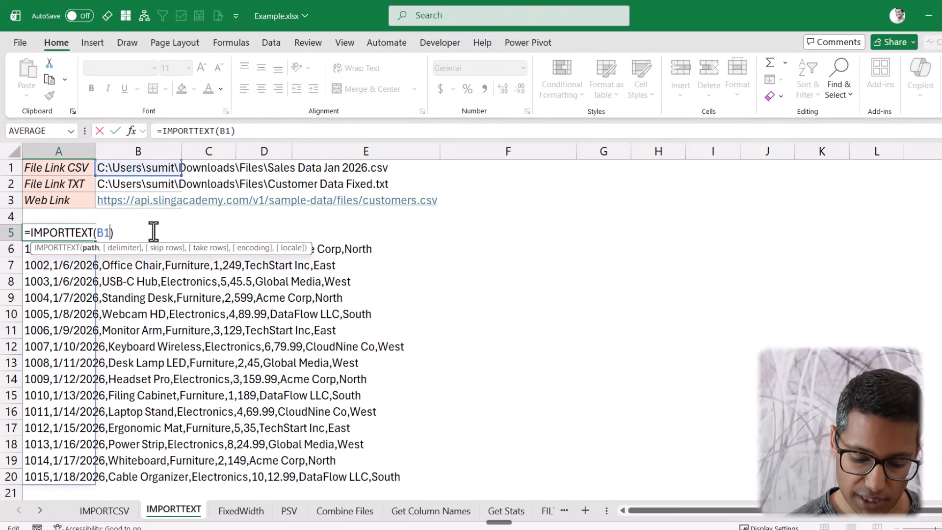
type(",\",\"")
key("Return")
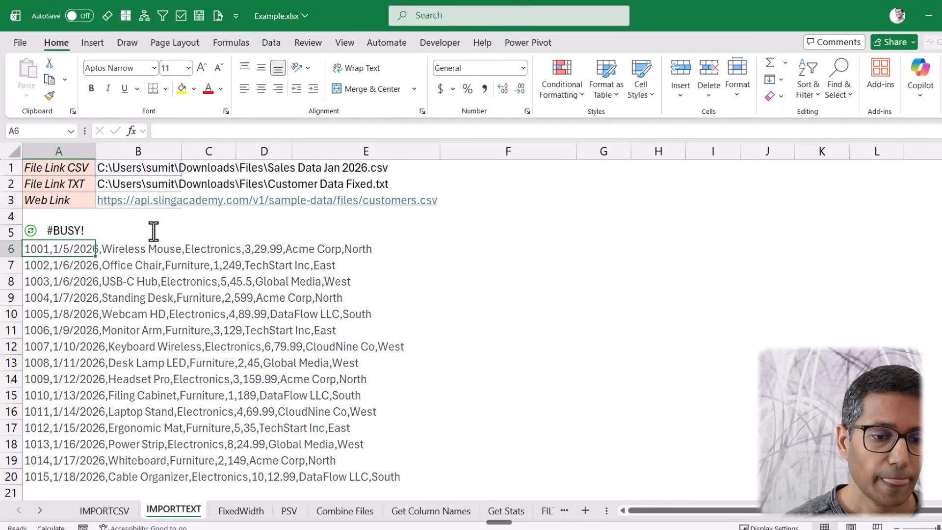
key("Up")
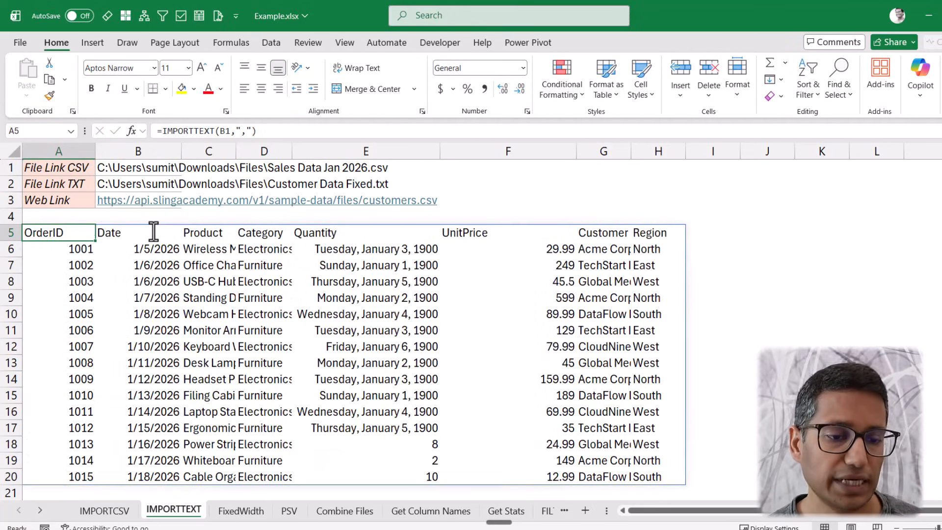
- Replace the arguments in A5's formula with the TXT file path in B2, giving =IMPORTTEXT(B2)
double_click(80, 234)
left_click_drag(122, 233, 99, 232)
key("BackSpace")
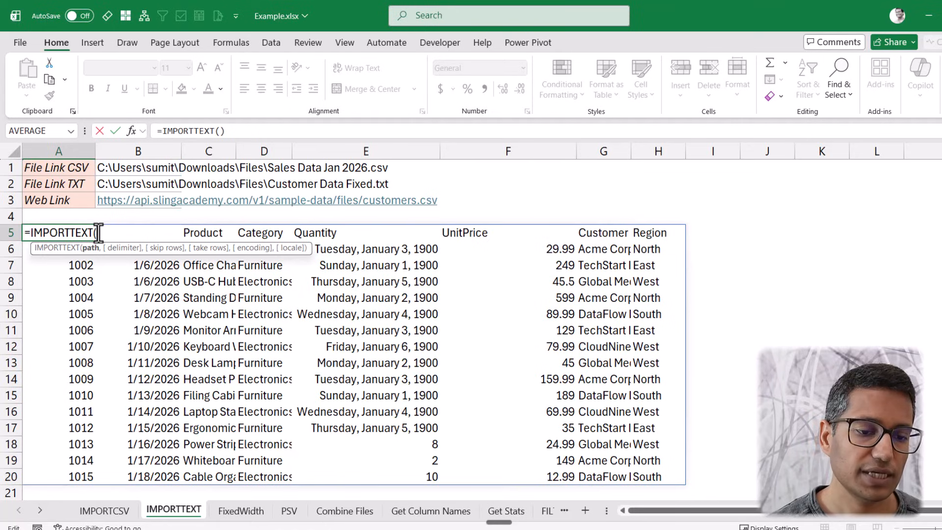
left_click(131, 184)
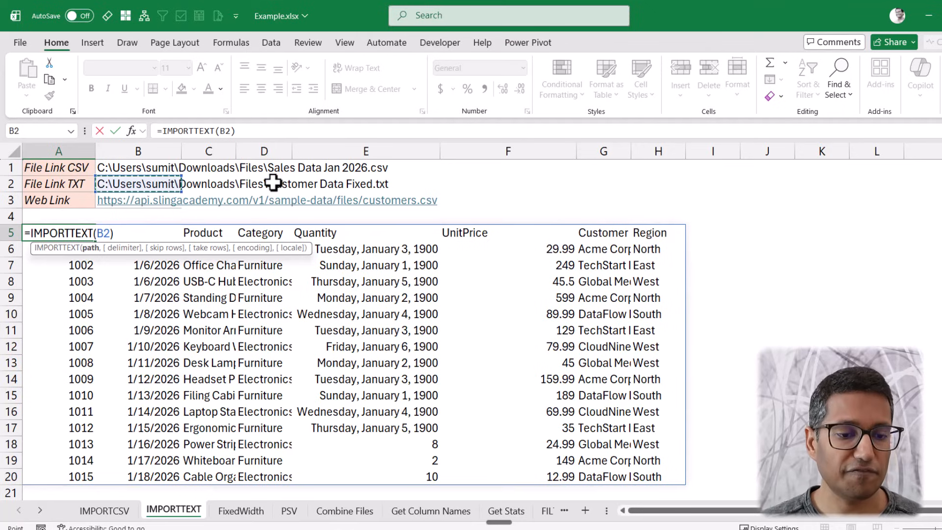
key("ctrl+Return")
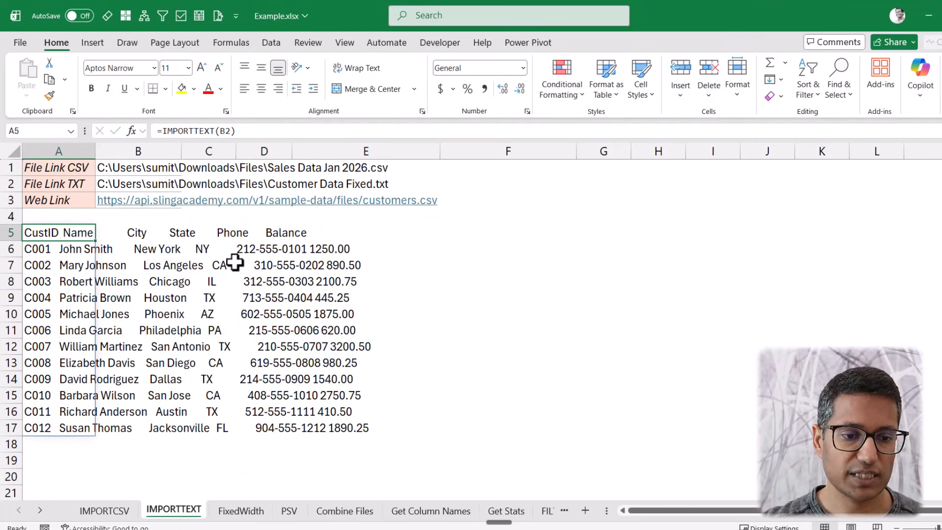
- Point A5's IMPORTTEXT formula to the web link in B3, giving =IMPORTTEXT(B3)
double_click(61, 237)
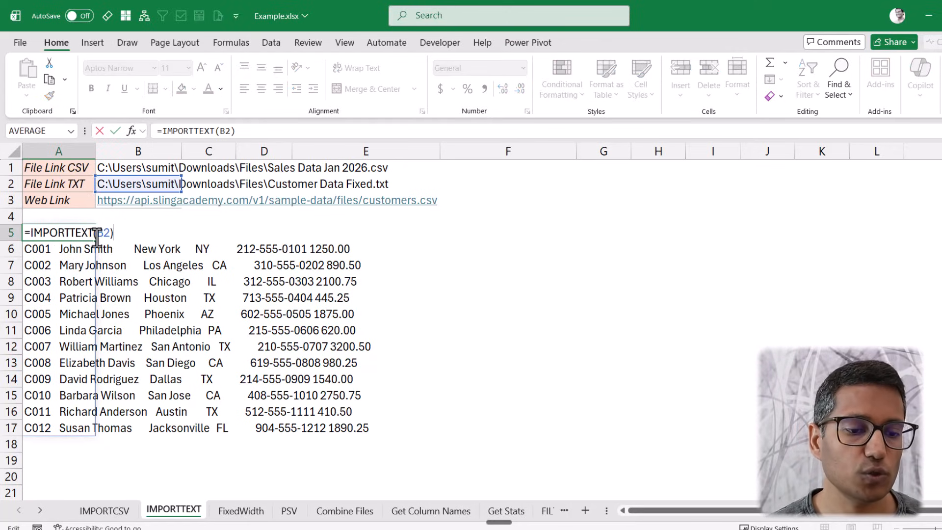
key("BackSpace")
key("BackSpace")
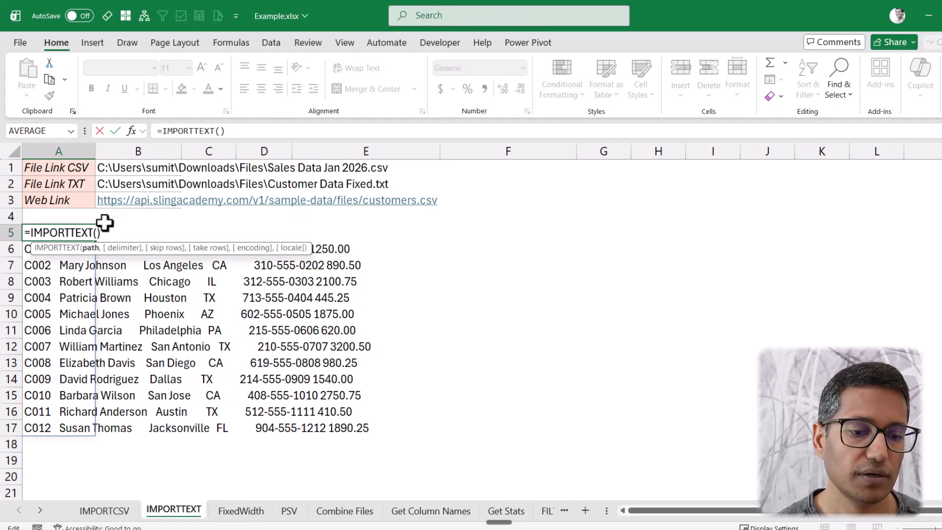
left_click(108, 200)
key("Return")
key("Up")
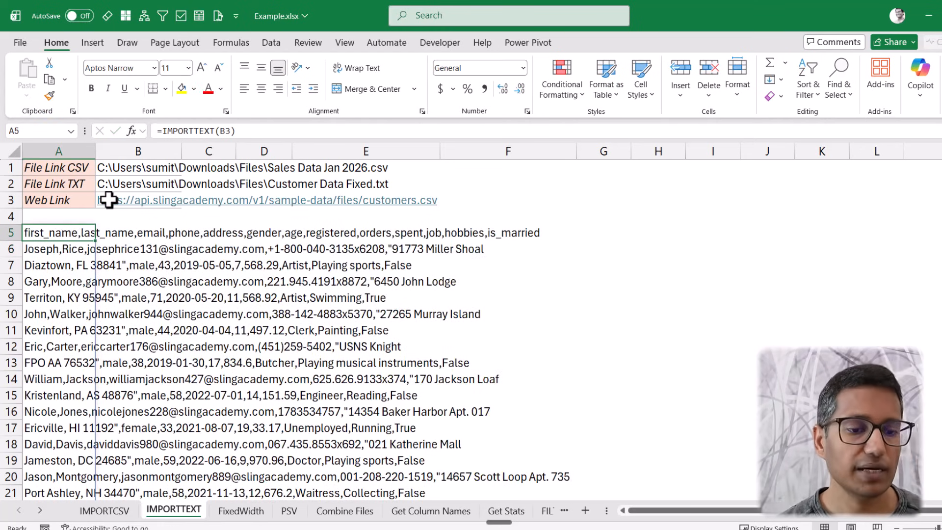
- Split the web data into columns by adding a comma delimiter in A5, giving =IMPORTTEXT(B3,",")
double_click(99, 232)
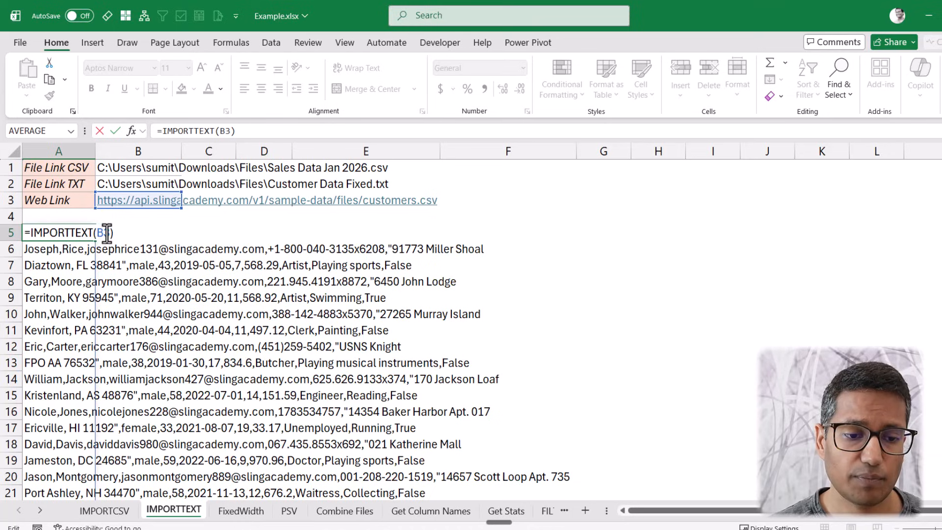
type(",\",")
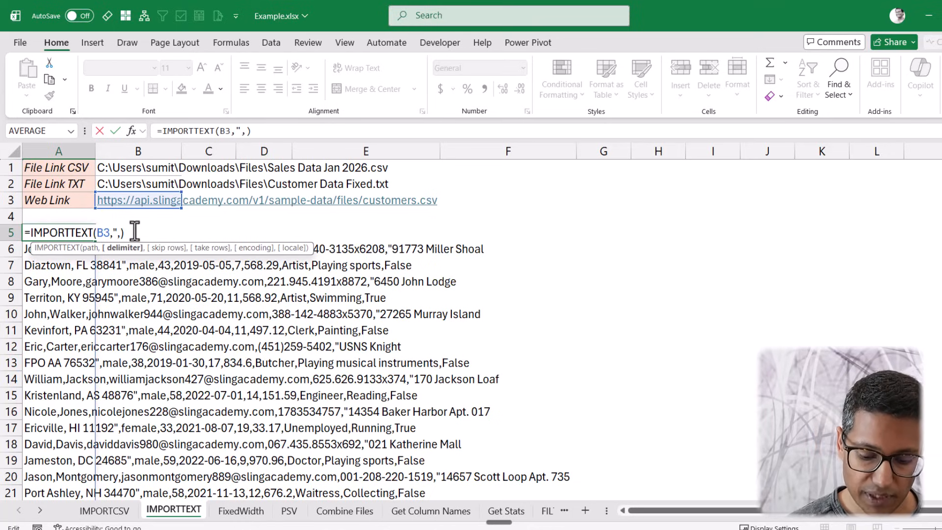
type("\"")
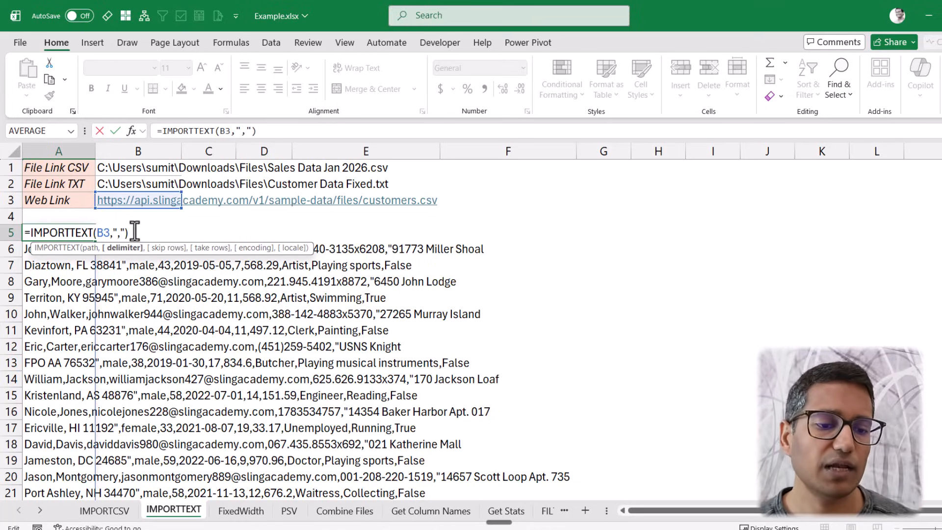
key("Return")
key("Up")
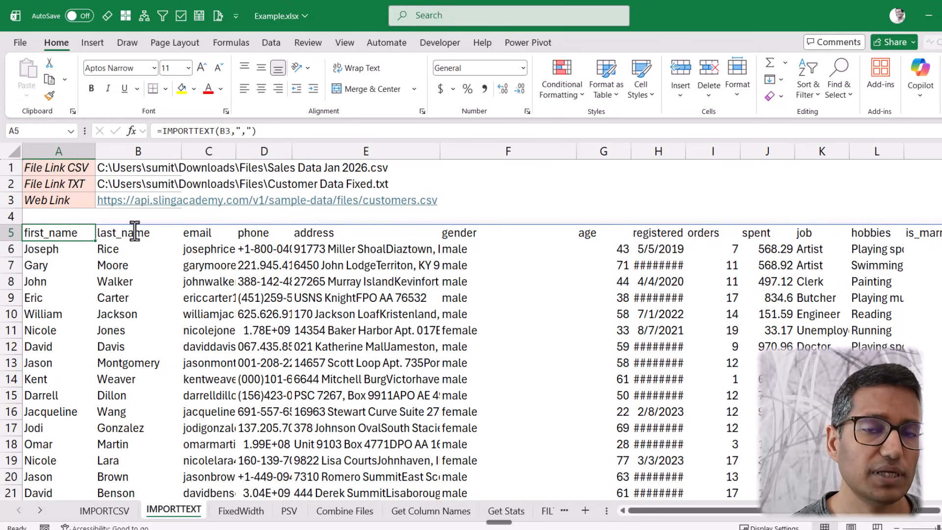
double_click(91, 232)
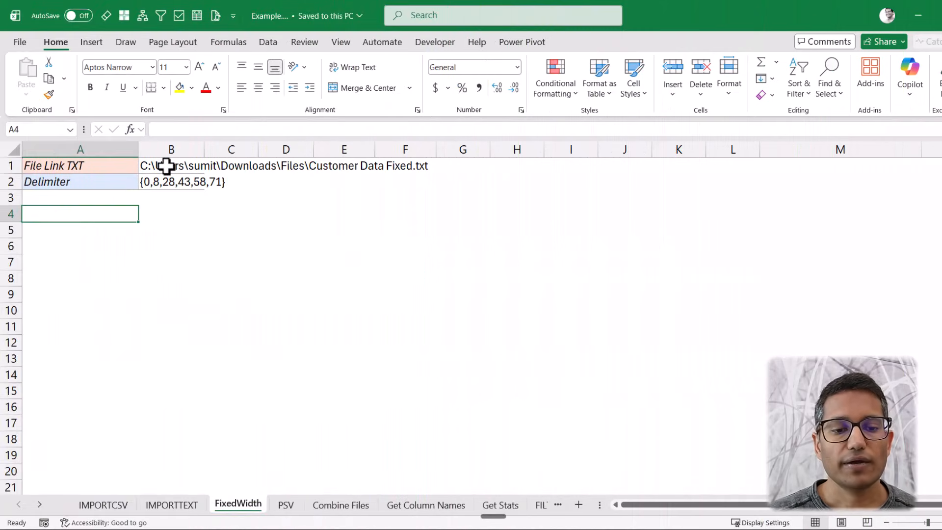
- Select the file path in B1 of the FixedWidth sheet and examine the column layout of Customer Data Fixed.txt in Notepad
left_click(166, 166)
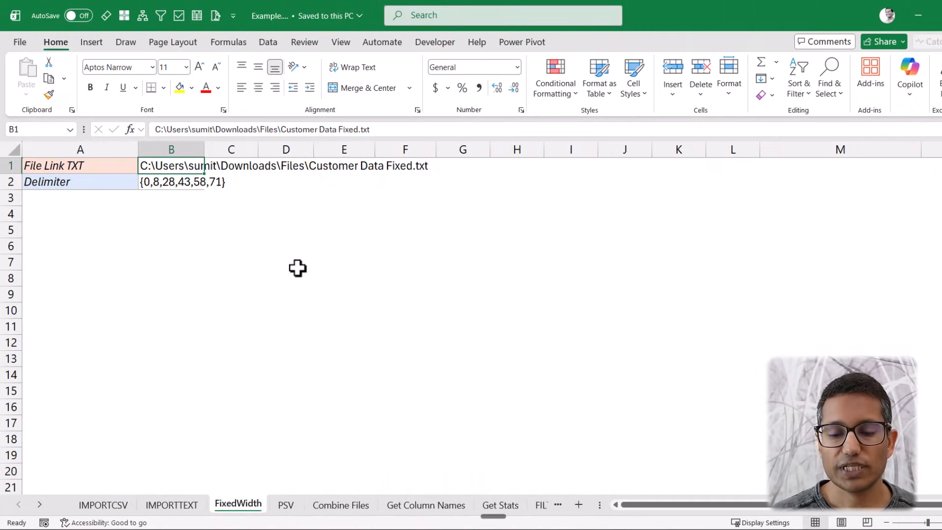
mouse_move(606, 519)
left_click(596, 466)
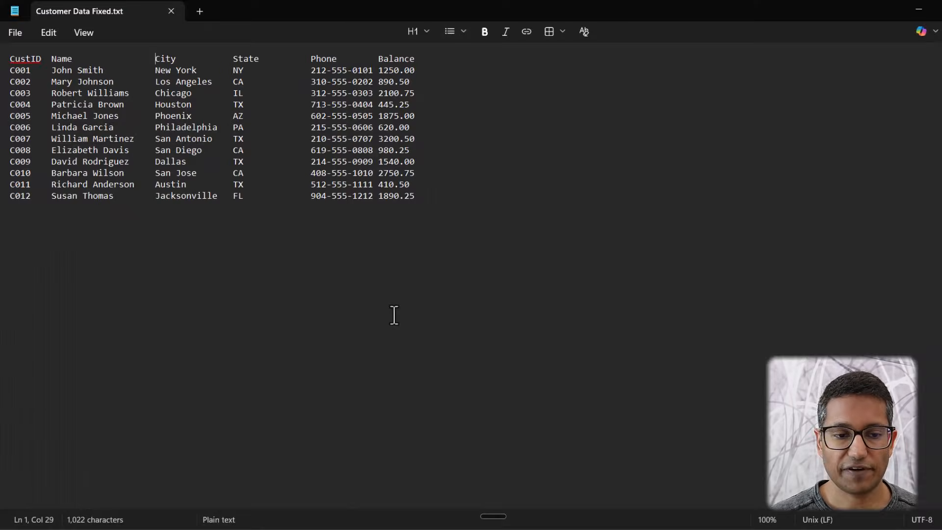
left_click(923, 14)
- Switch back to the Excel FixedWidth sheet and import the text file in A4 with =IMPORTTEXT(B1)
left_click(57, 219)
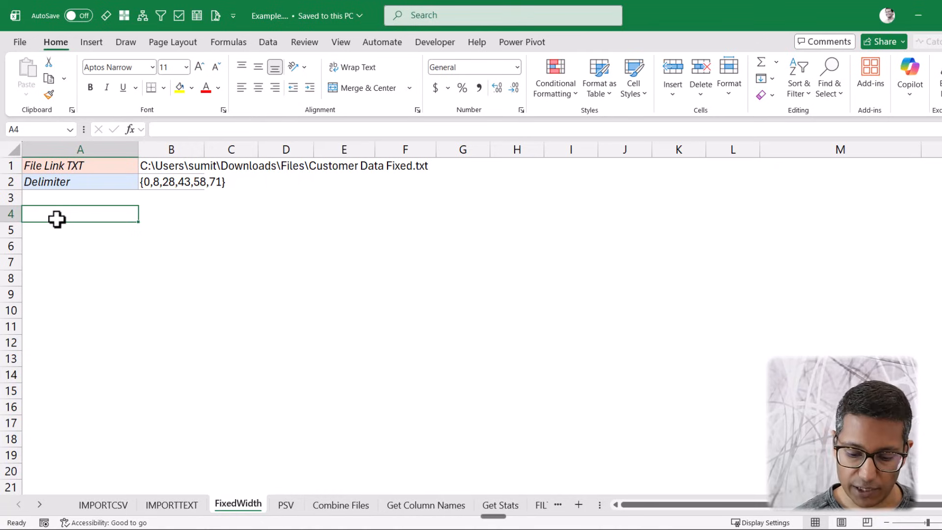
type("=impo")
key("Down")
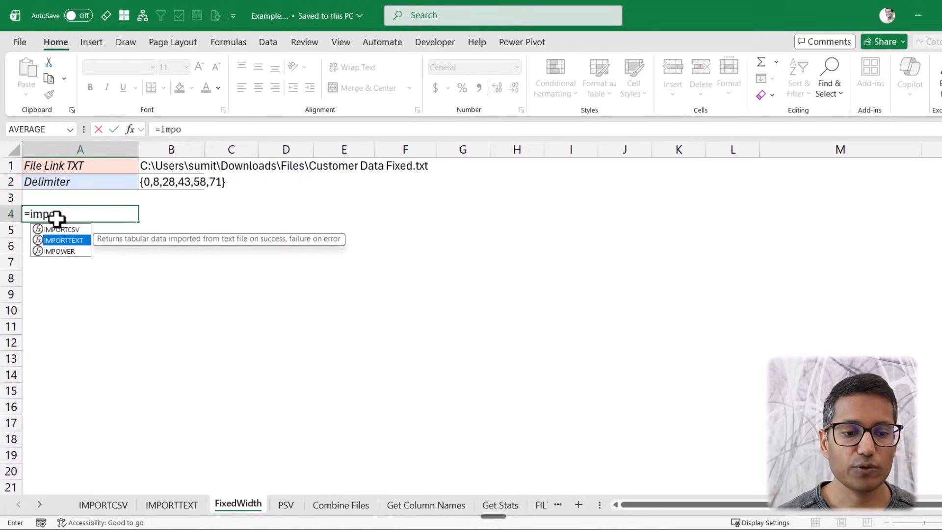
key("Tab")
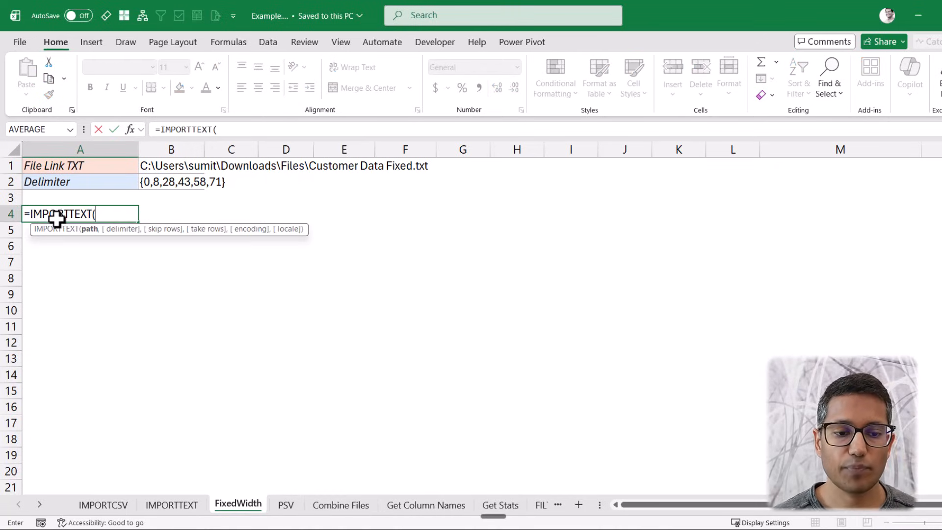
left_click(176, 168)
type(")")
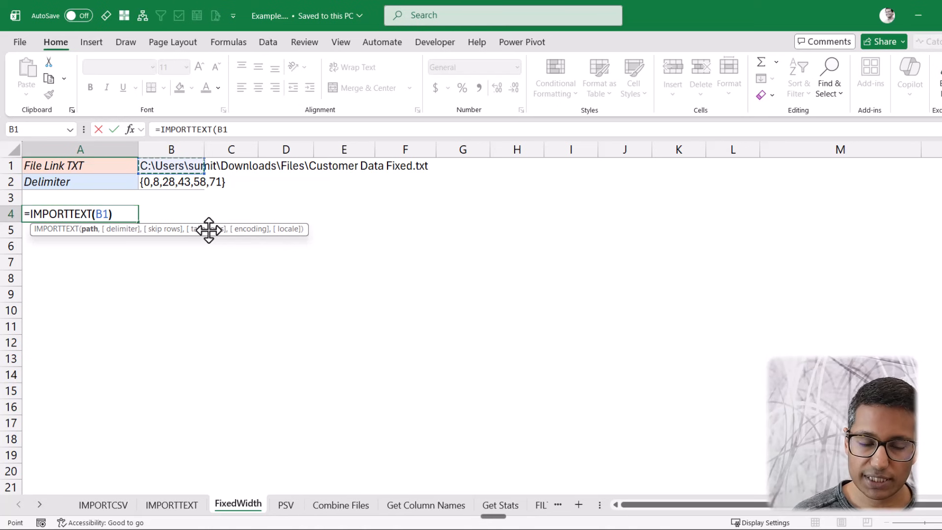
key("Return")
key("Up")
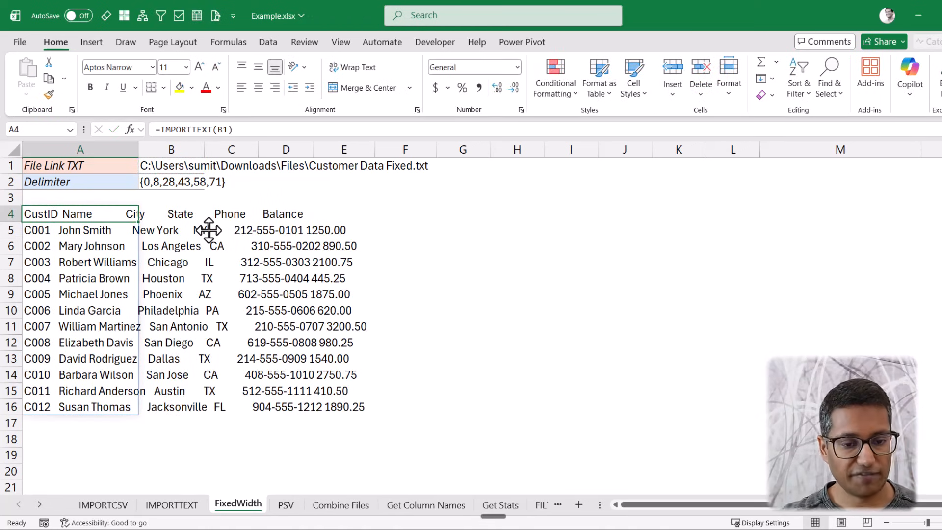
- Narrow column A and widen column B enough to fit the delimiter array in B2
double_click(138, 147)
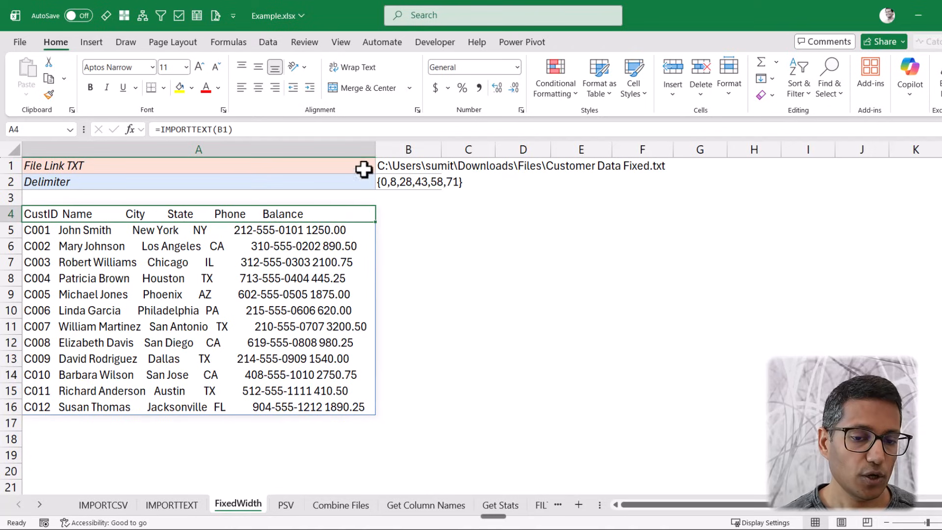
left_click_drag(376, 149, 108, 146)
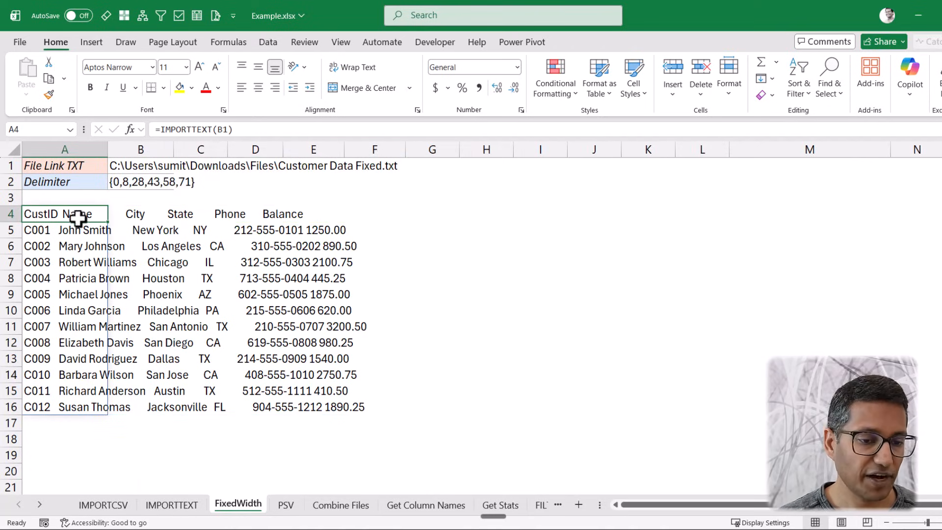
left_click(132, 182)
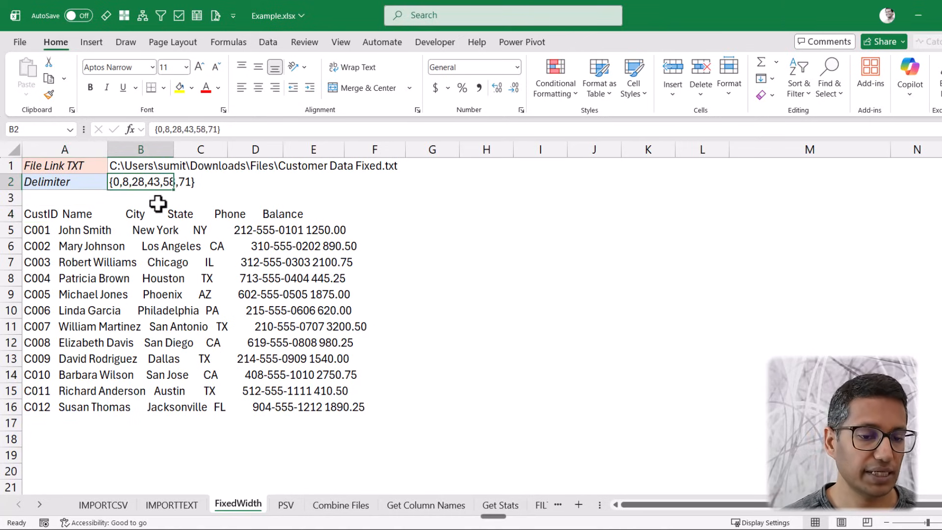
left_click_drag(172, 151, 225, 152)
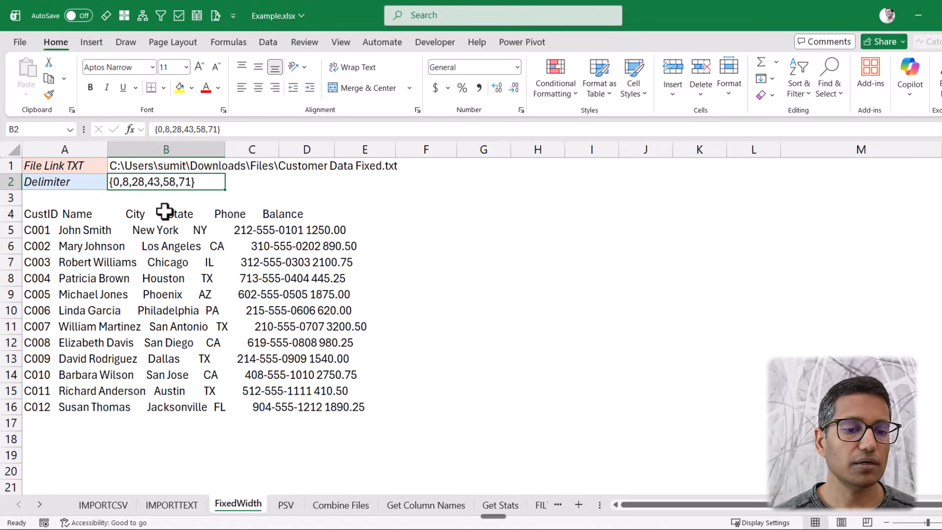
- Split the fixed-width data by adding B2's array as A4's delimiter argument, giving =IMPORTTEXT(B1,{0,8,28,43,58,71})
double_click(196, 181)
left_click_drag(195, 181, 111, 184)
key("Escape")
left_click(46, 213)
double_click(95, 214)
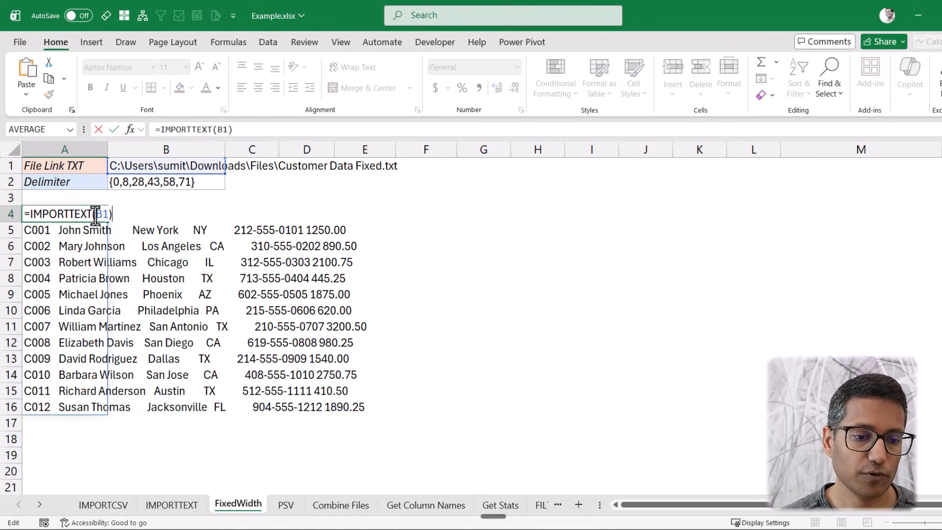
type(",")
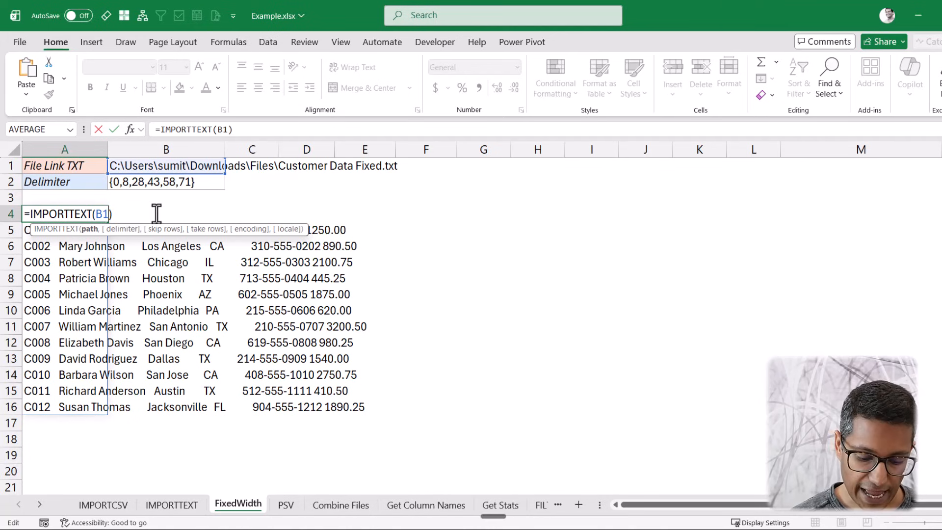
type("{0,8,28,43,58,71}")
key("Return")
key("Return")
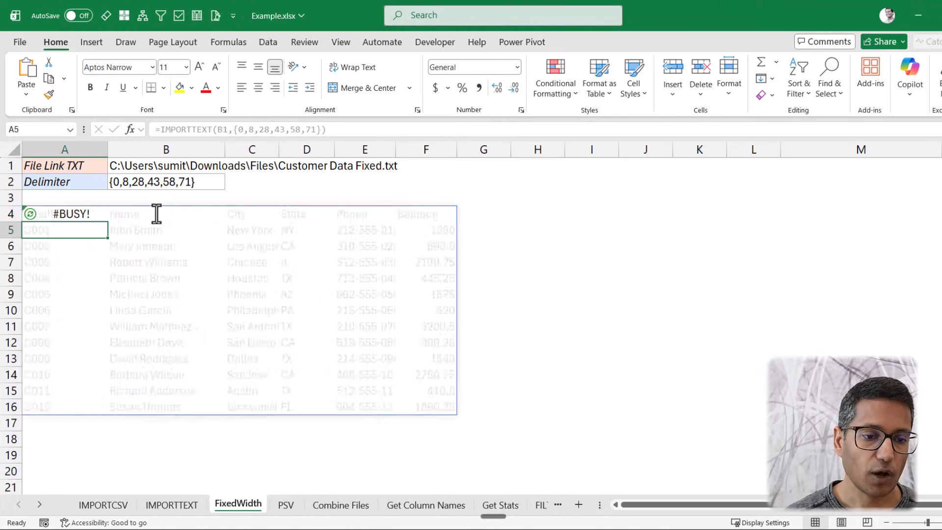
key("Up")
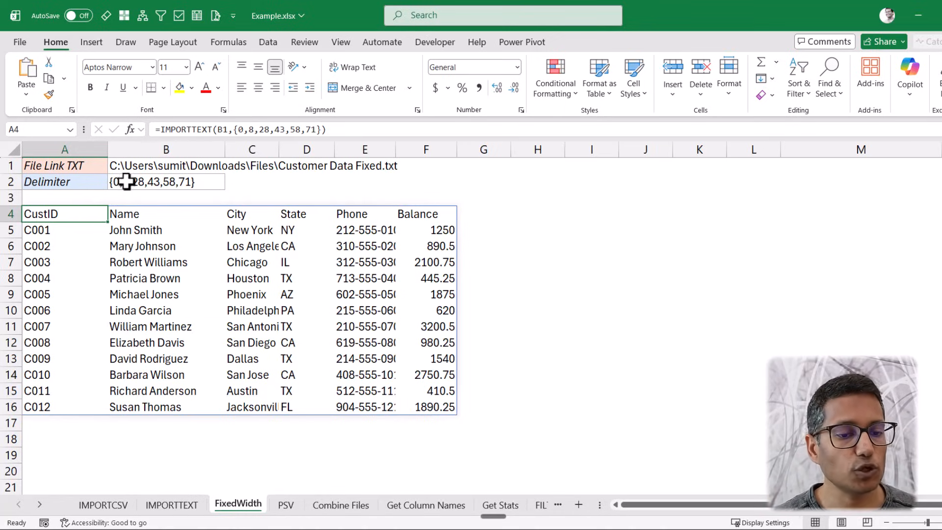
- Check in Notepad where the Name column starts in Customer Data Fixed.txt, and compare with the positions in B2 of the workbook
key("alt+Tab")
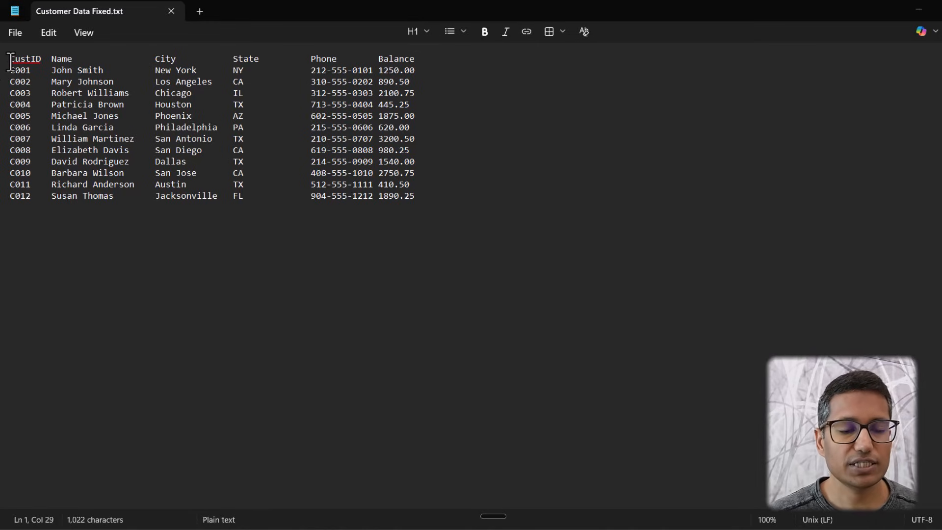
left_click(51, 60)
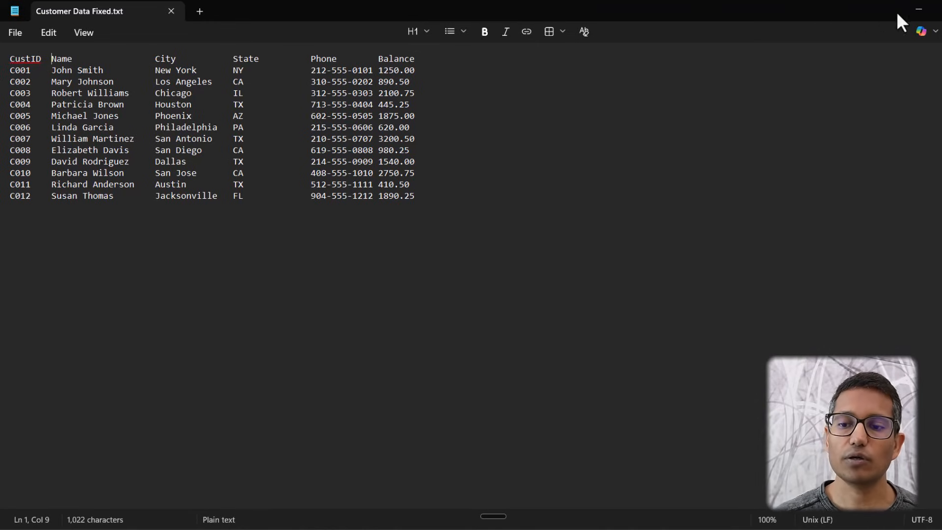
left_click(918, 11)
left_click(168, 183)
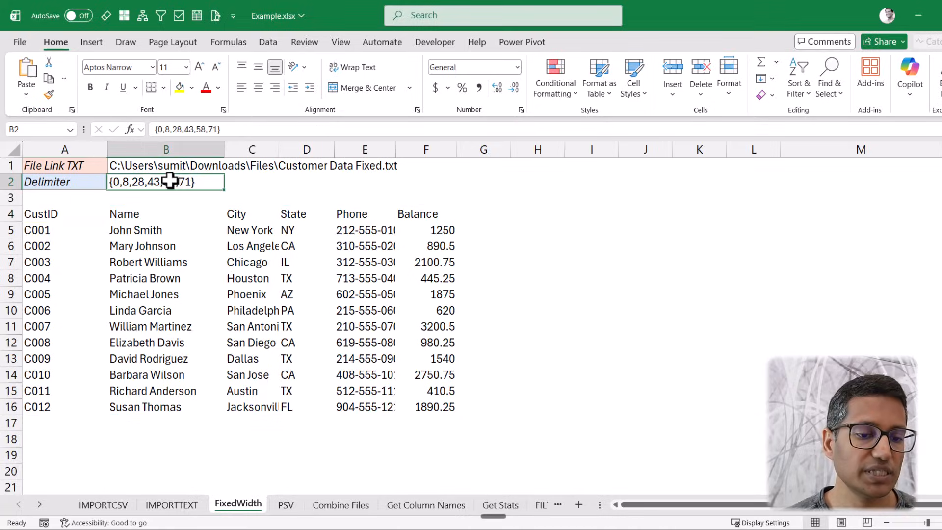
- Import the pipe-separated inventory file in A4 of the PSV sheet with =IMPORTTEXT(B1)
left_click(286, 505)
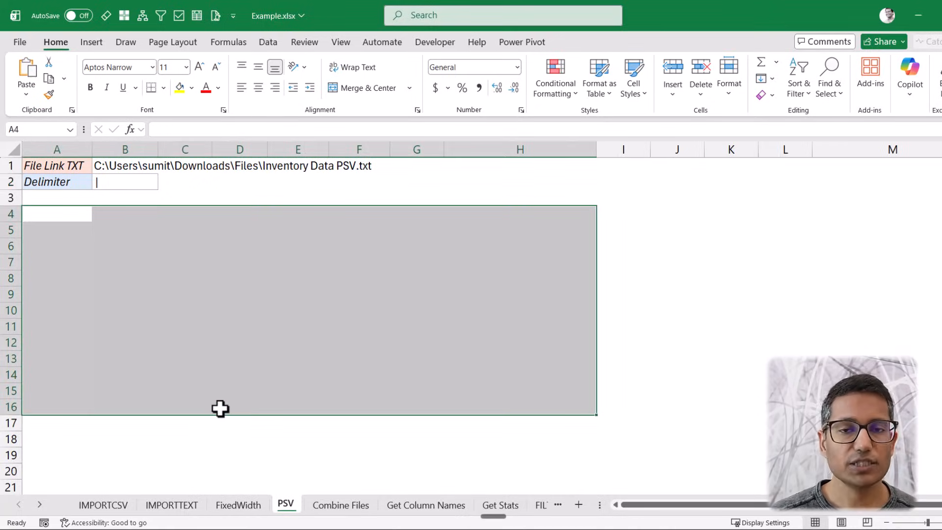
left_click(75, 213)
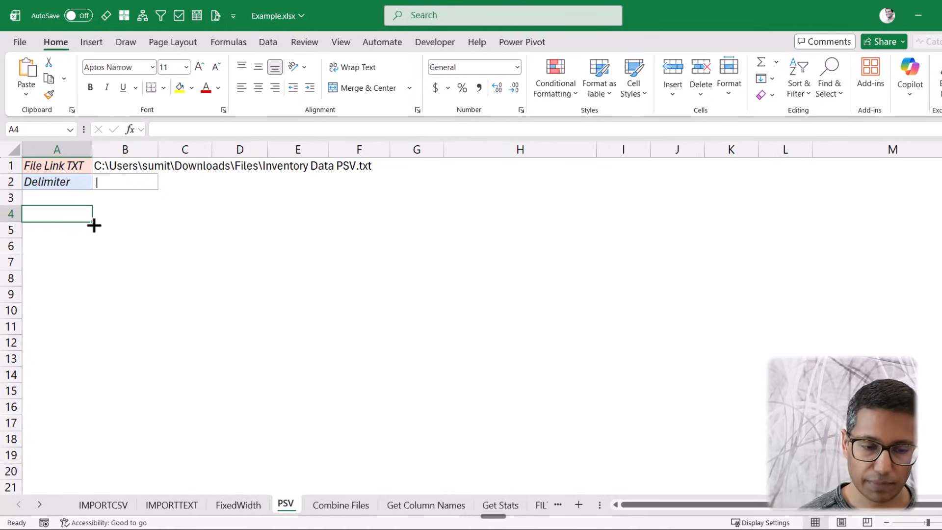
type("=impor")
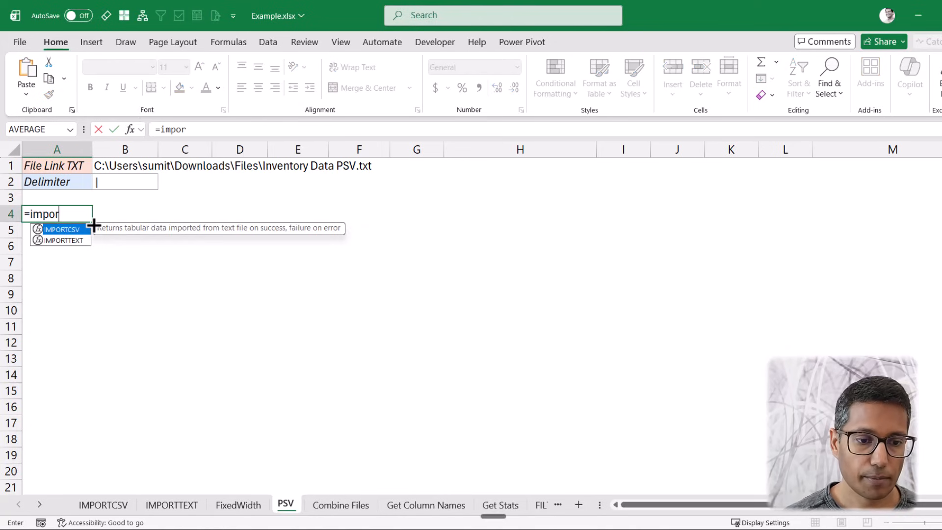
key("Down")
key("Tab")
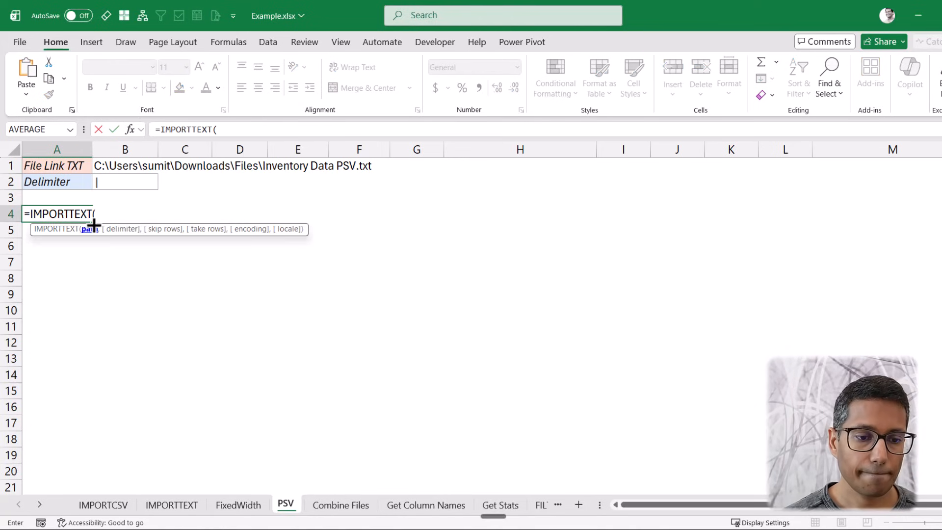
left_click(110, 167)
type(")")
key("ctrl+Return")
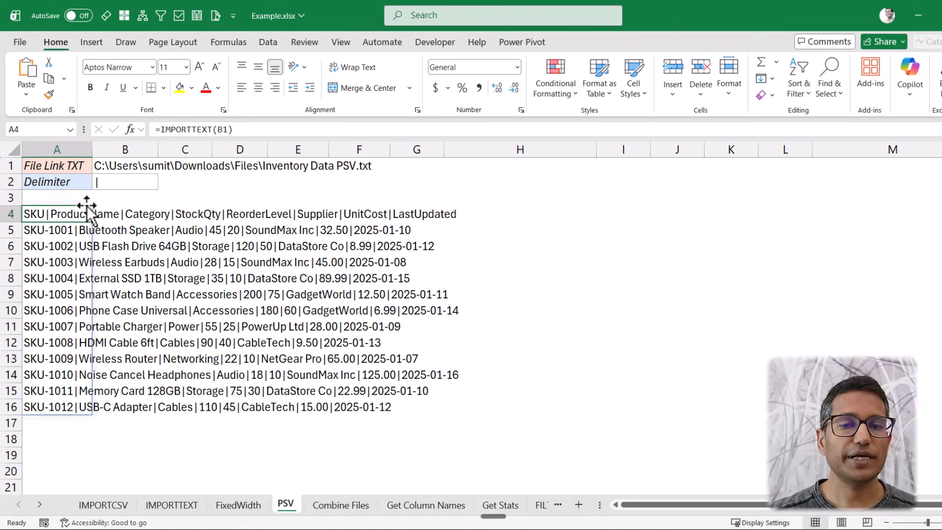
- Split the inventory data into columns by adding the pipe delimiter from B2, giving =IMPORTTEXT(B1,B2) in A4
key("F2")
key("Left")
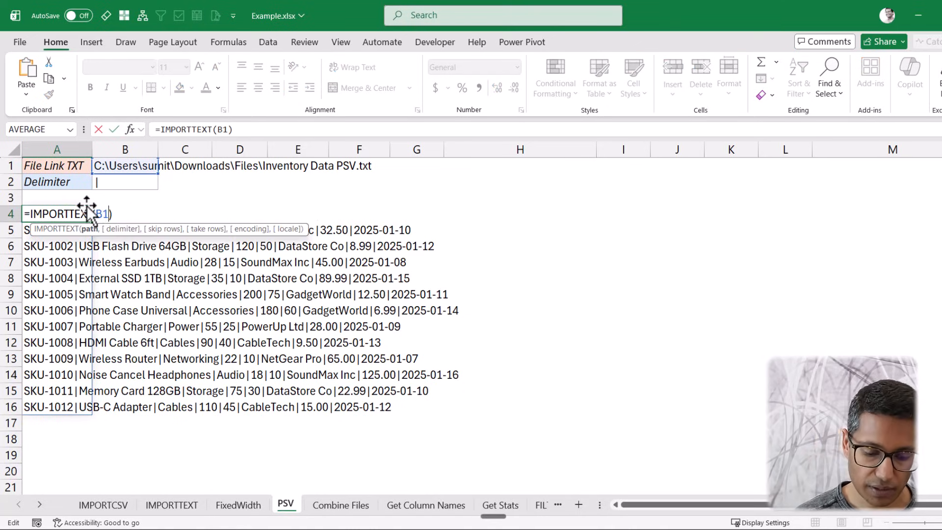
type(",")
left_click(127, 183)
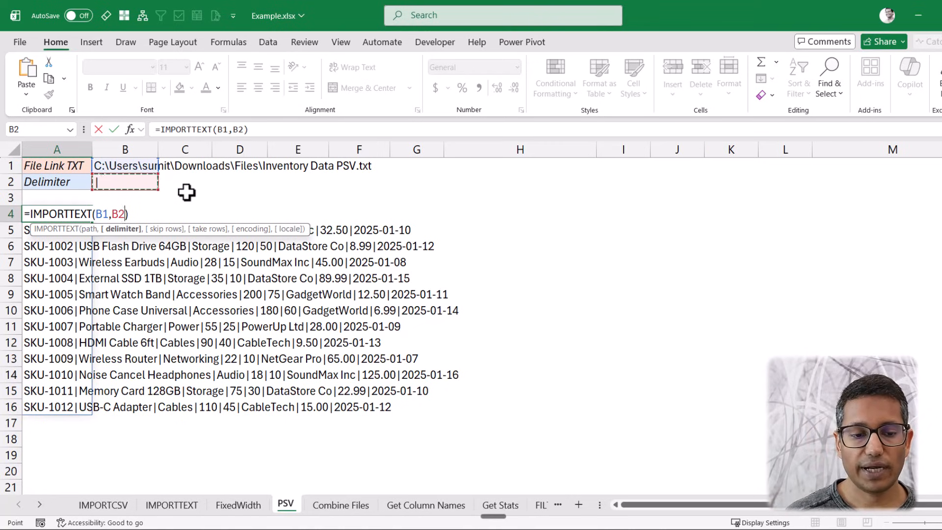
key("ctrl+Return")
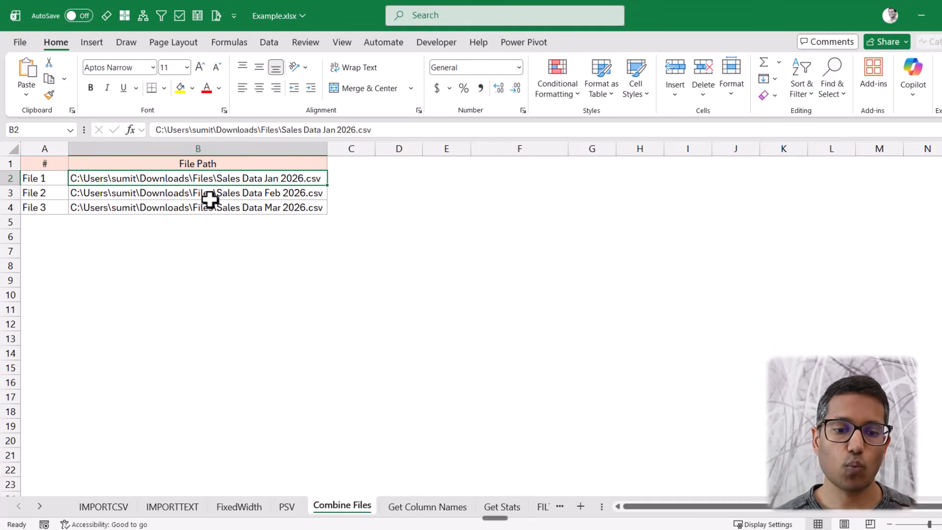
- Import the January 2026 sales file in E1 of the Combine Files sheet with =IMPORTCSV(B2)
left_click(459, 167)
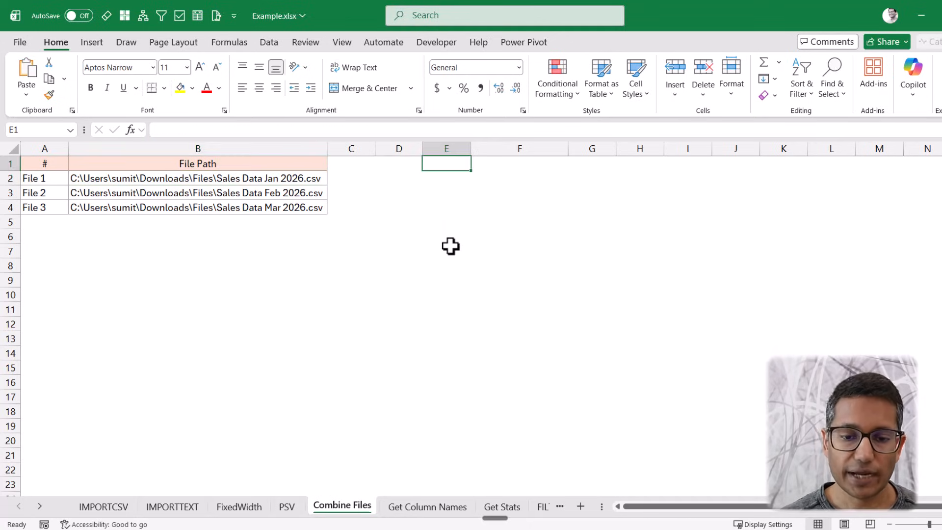
type("=impor")
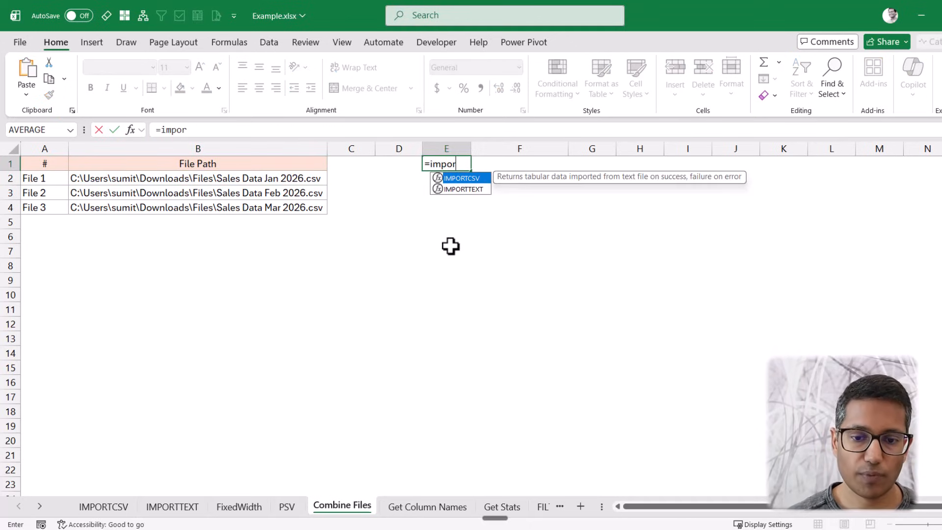
key("Tab")
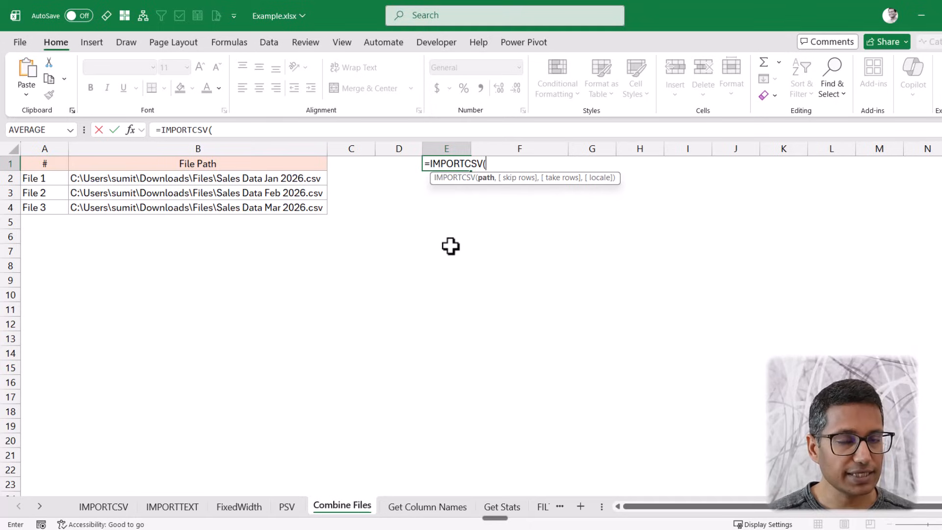
left_click(298, 182)
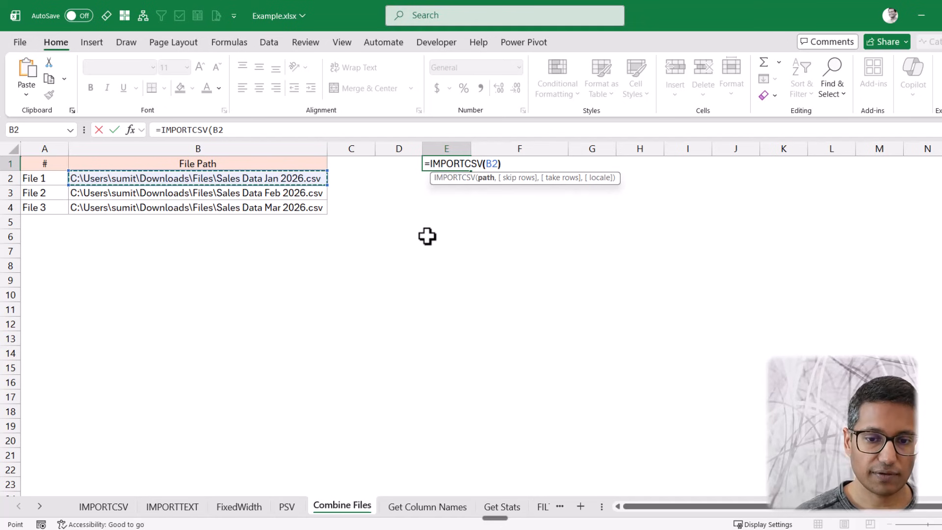
type(")")
key("Return")
key("Up")
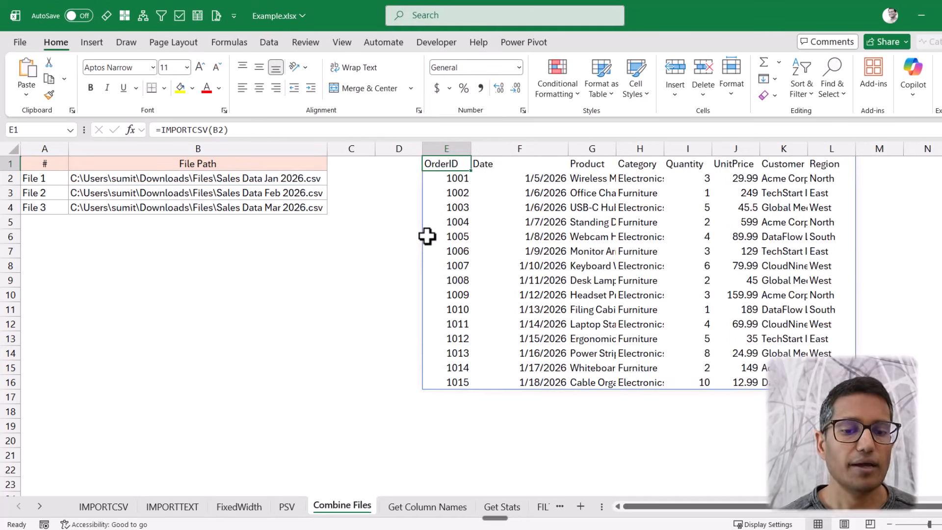
- Wrap the import in E1 of the Combine Files sheet in VSTACK, with IMPORTCSV(B2) as the first array on its own line
left_click(312, 181)
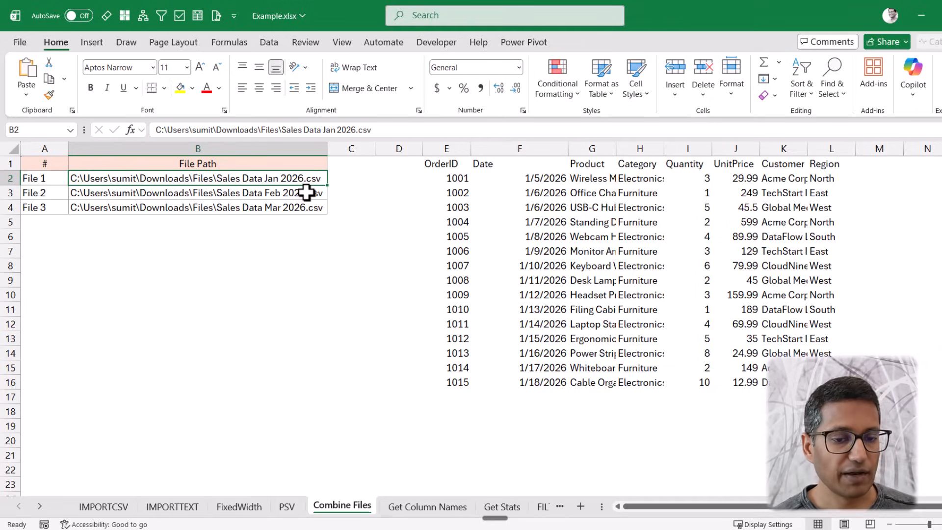
left_click(307, 191)
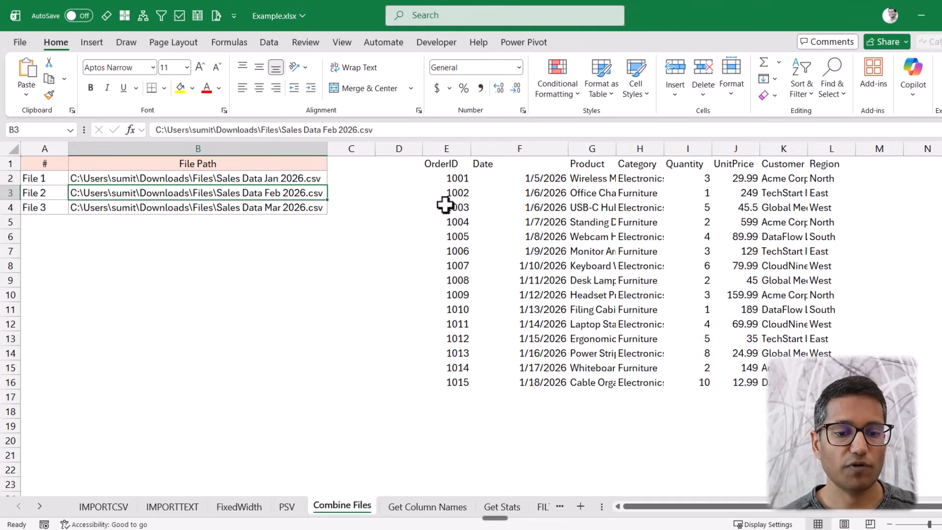
left_click(451, 169)
double_click(430, 164)
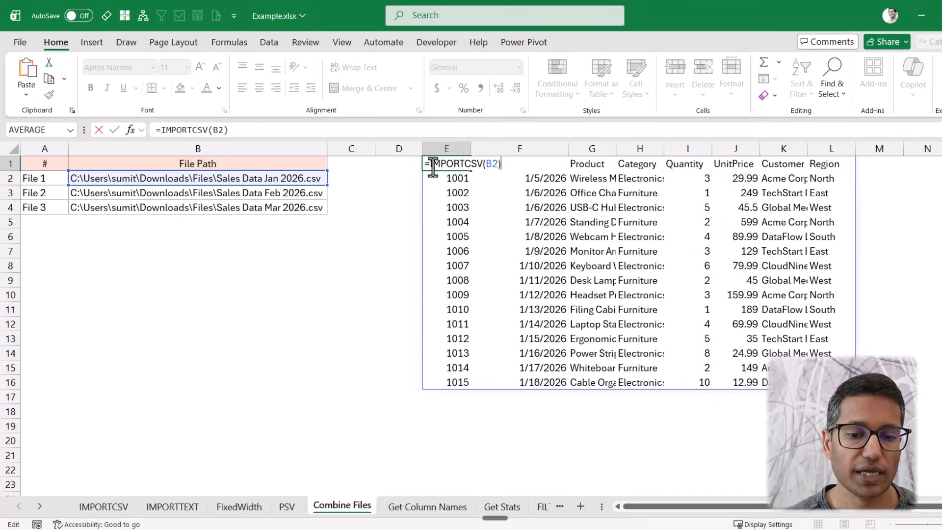
type("VSTACK(")
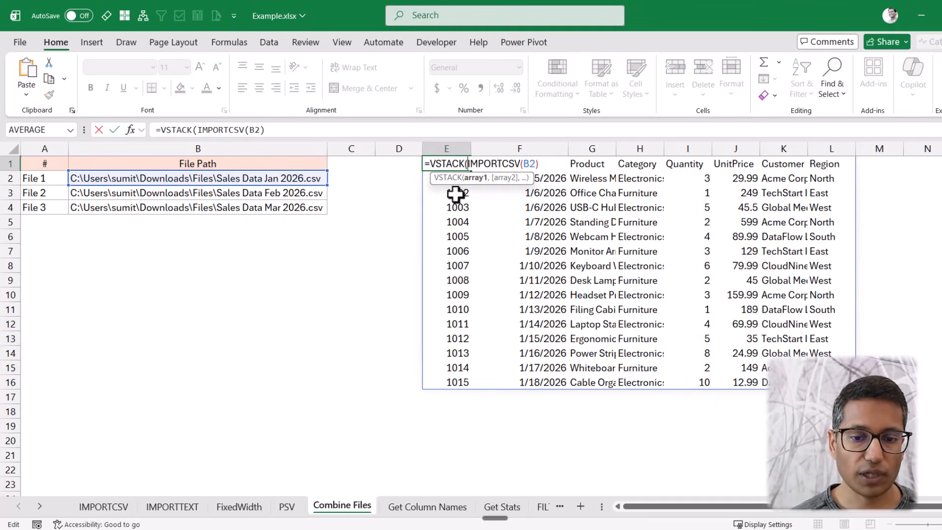
key("alt+Return")
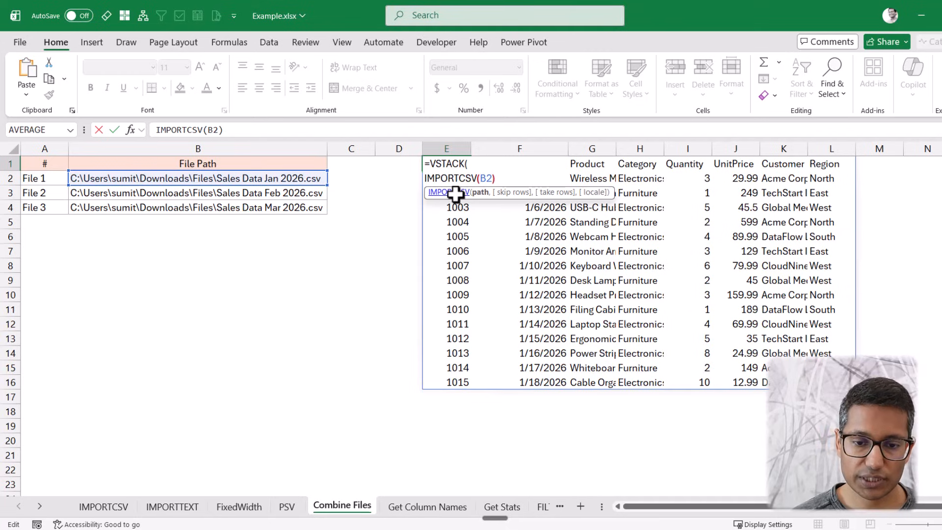
type(",")
key("alt+Return")
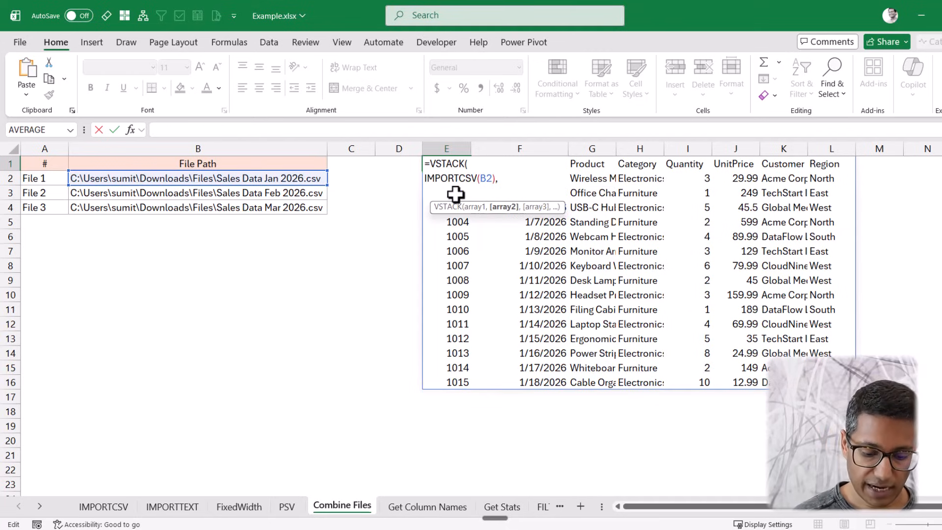
- Add IMPORTCSV(B3) and IMPORTCSV(B4) on separate lines as further VSTACK arrays and commit the formula in E1
type("Impor")
key("Tab")
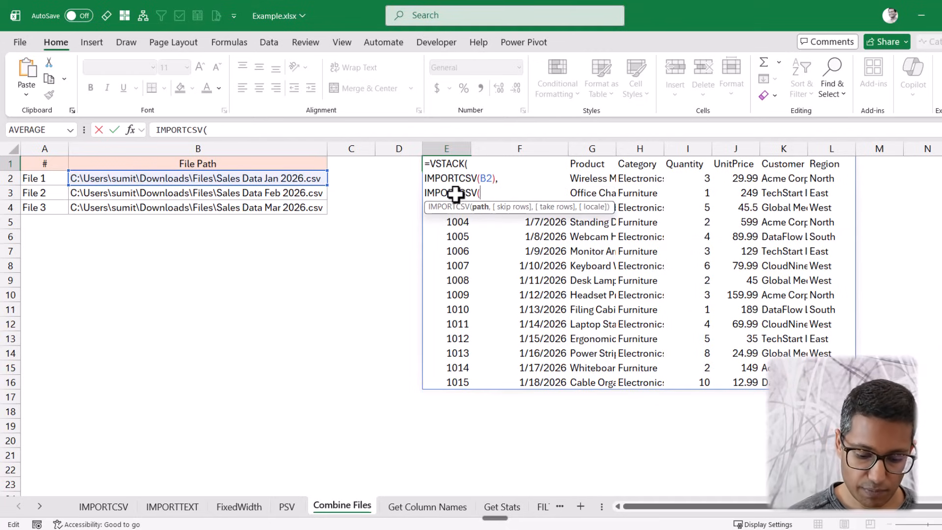
type("B3),")
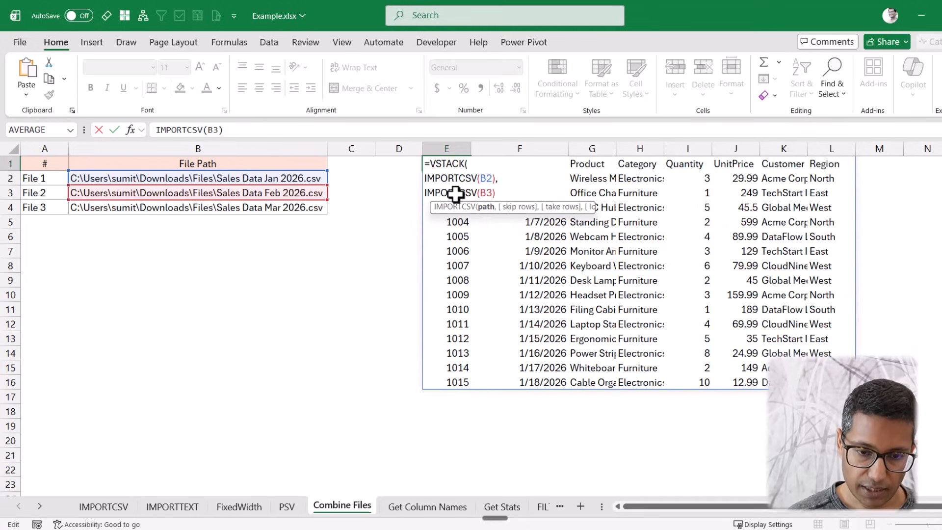
key("alt+Return")
type("Impor")
key("Tab")
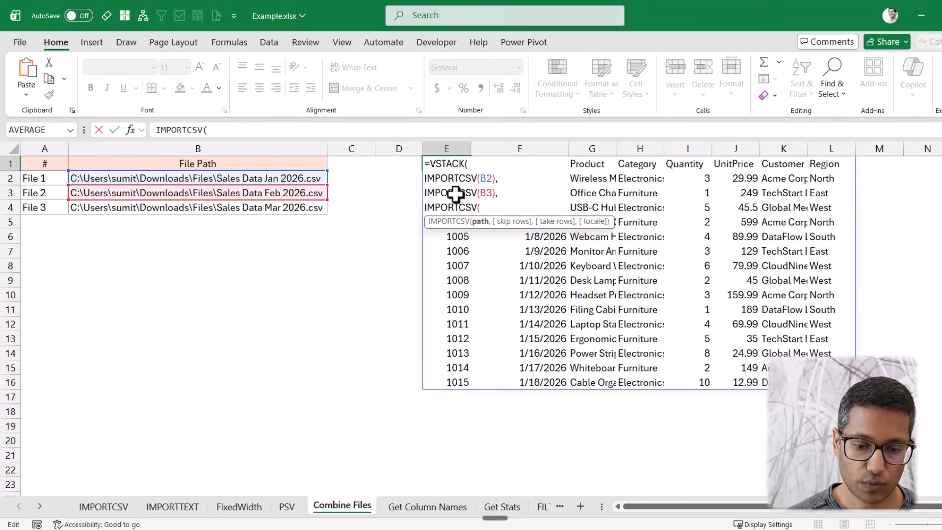
type("B4))")
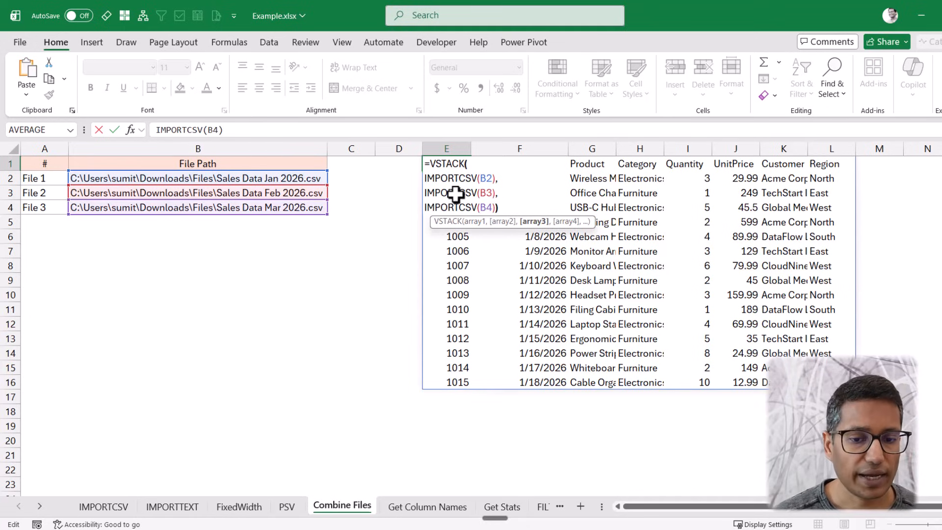
key("Return")
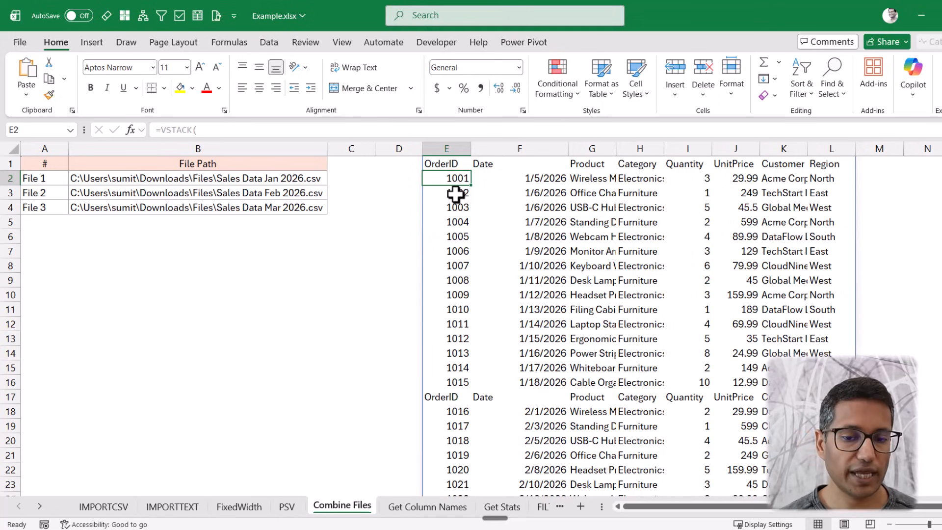
- Skip the repeated header rows by adding 1 as the skip rows argument, giving IMPORTCSV(B3,1) and IMPORTCSV(B4,1) in the E1 formula
scroll(508, 252, "down", 7)
scroll(510, 260, "up", 5)
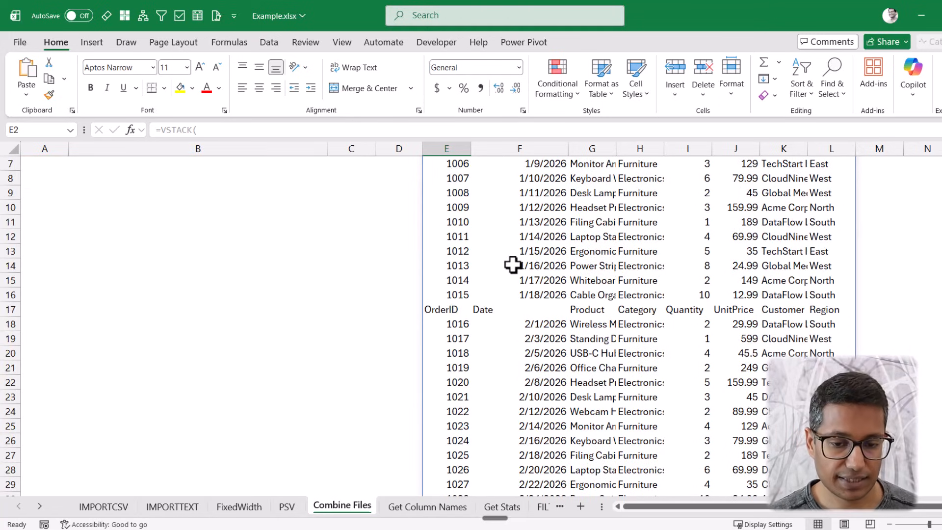
scroll(513, 265, "up", 2)
left_click_drag(443, 396, 831, 396)
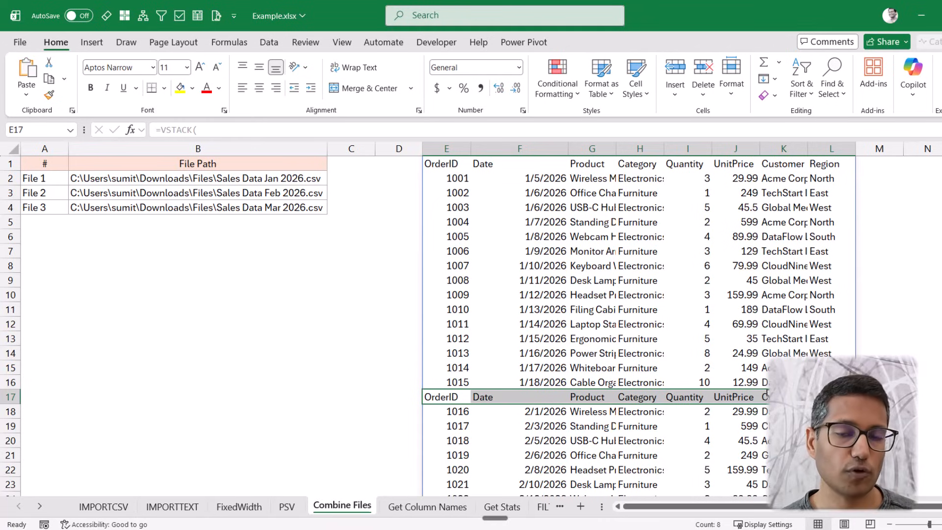
double_click(446, 164)
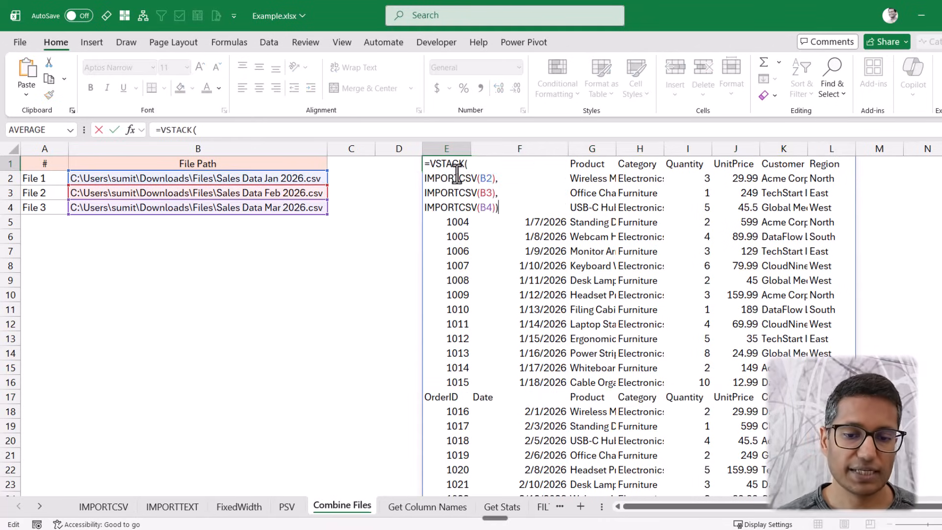
left_click(492, 192)
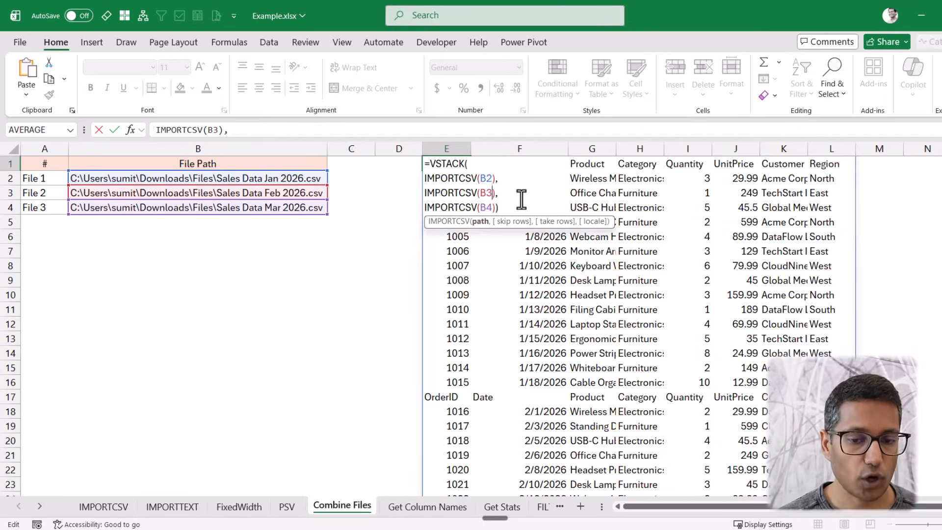
type(",")
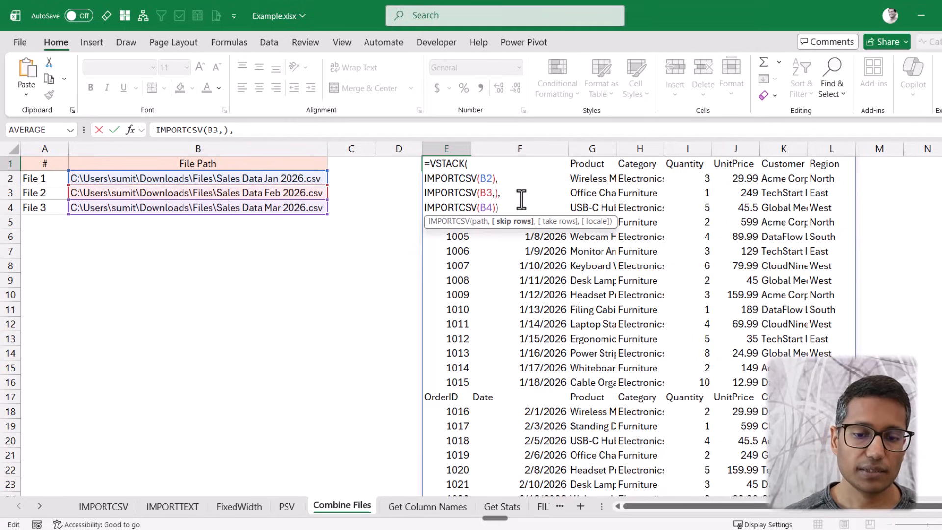
type("1")
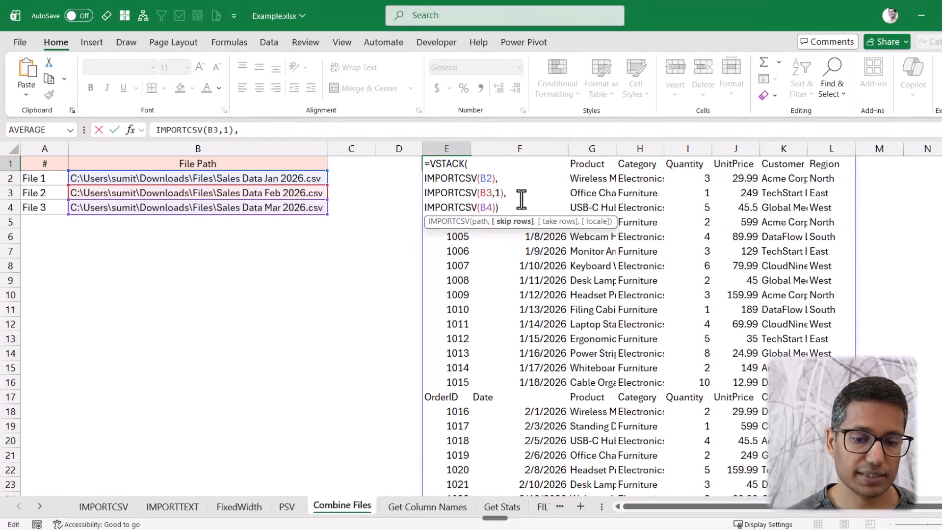
left_click(487, 208)
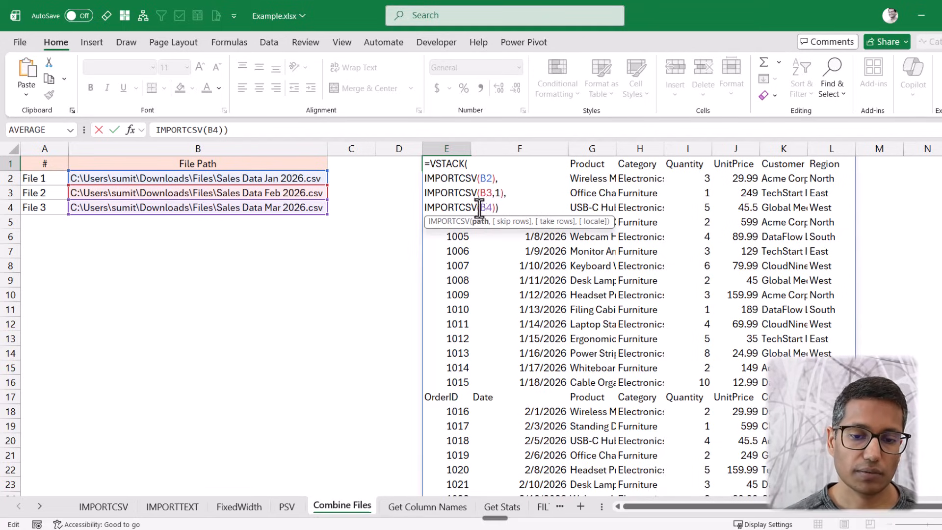
type(",1")
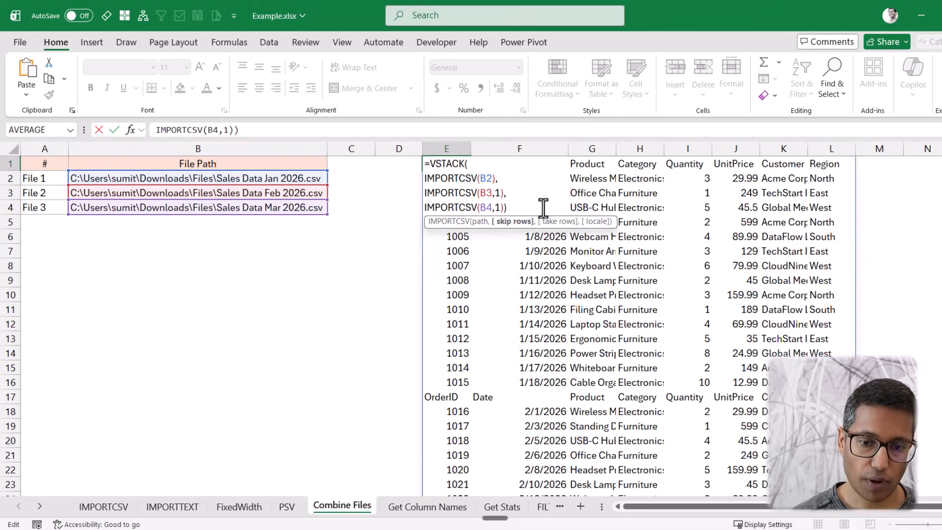
key("Return")
key("Up")
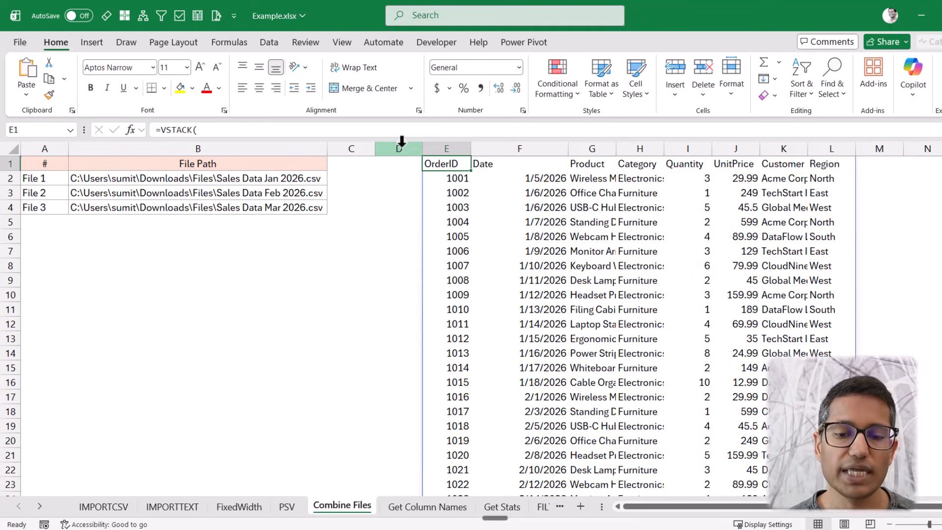
left_click(296, 183)
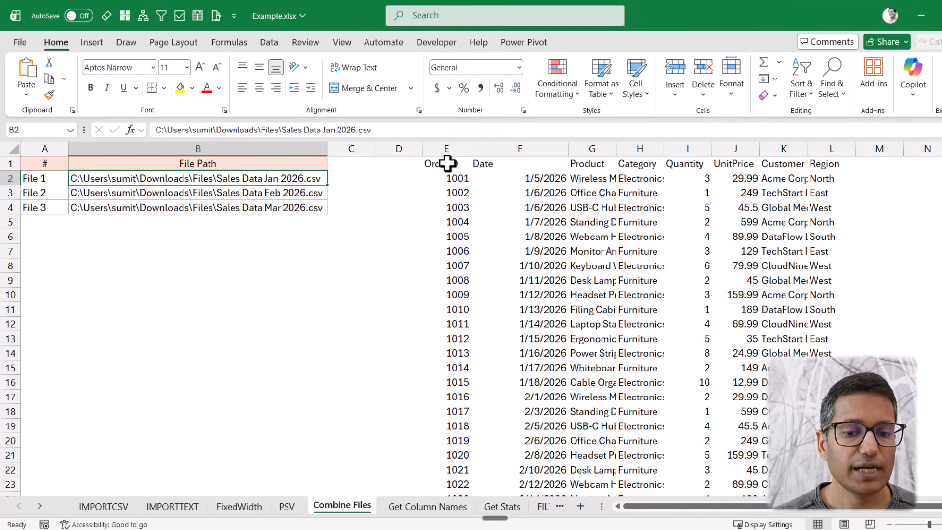
left_click_drag(448, 162, 805, 168)
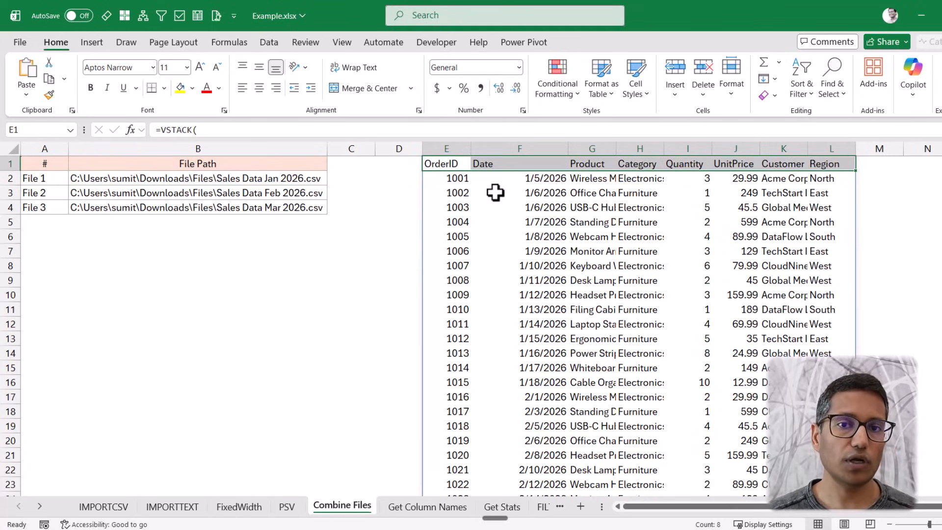
left_click(459, 178)
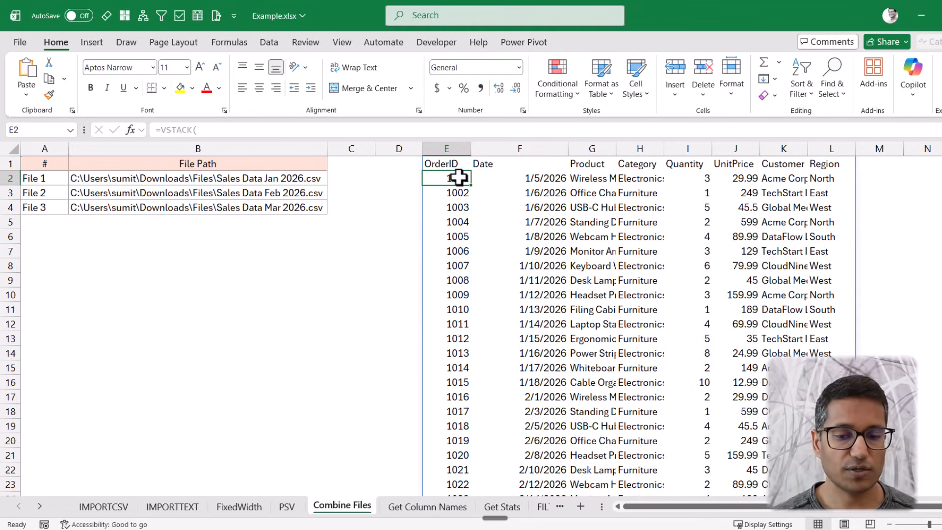
left_click(500, 179)
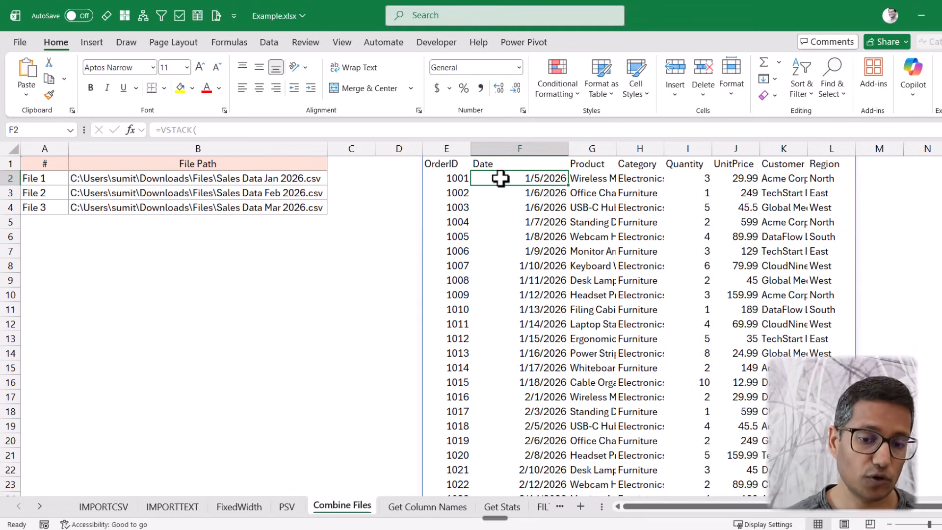
- Skip the header row of the January file as well by changing its part of the E1 formula to IMPORTCSV(B2,1)
left_click(458, 163)
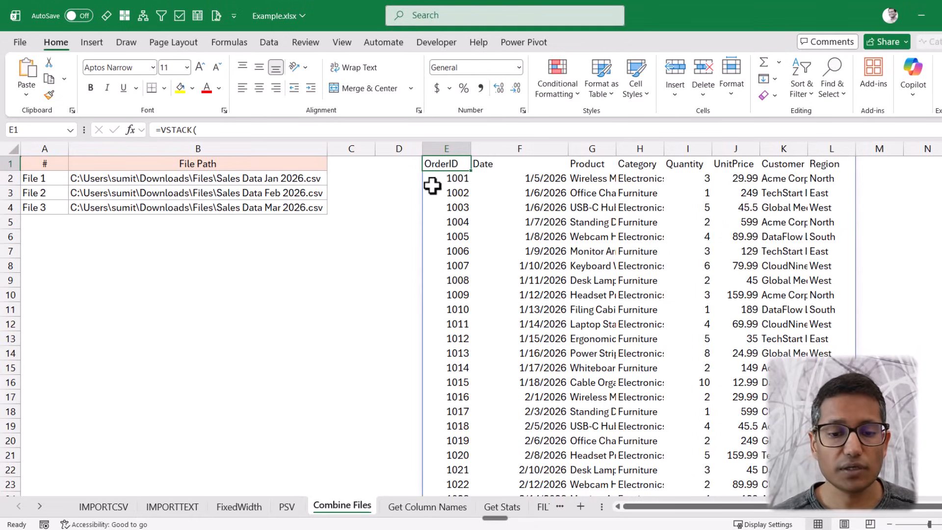
key("F2")
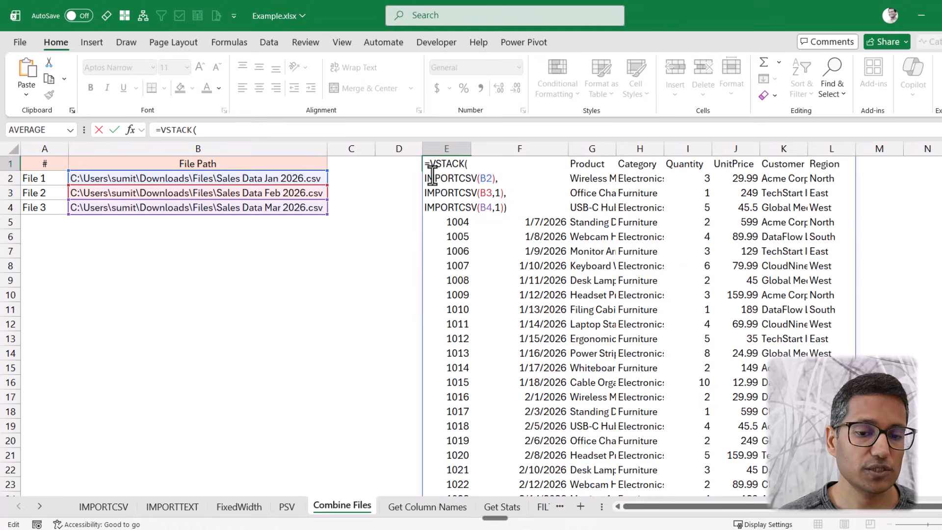
left_click(492, 178)
type(",1")
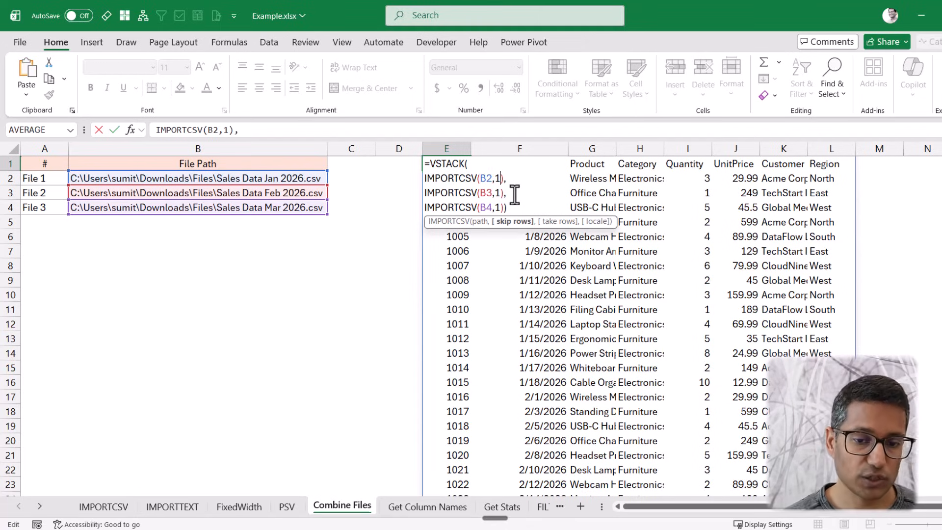
- Insert IMPORTCSV(B4,,1) on its own line as the first VSTACK array in the E1 formula and commit it
left_click(425, 181)
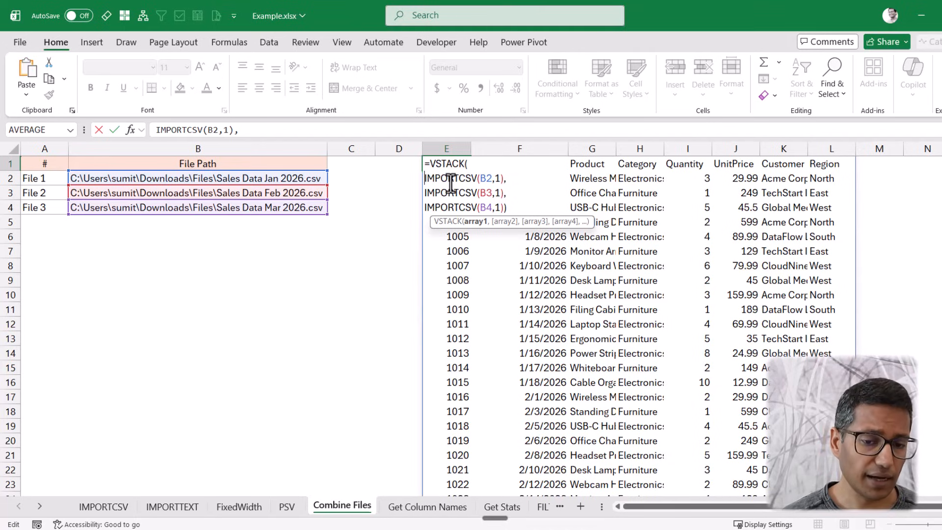
key("alt+Return")
key("Up")
type("impor")
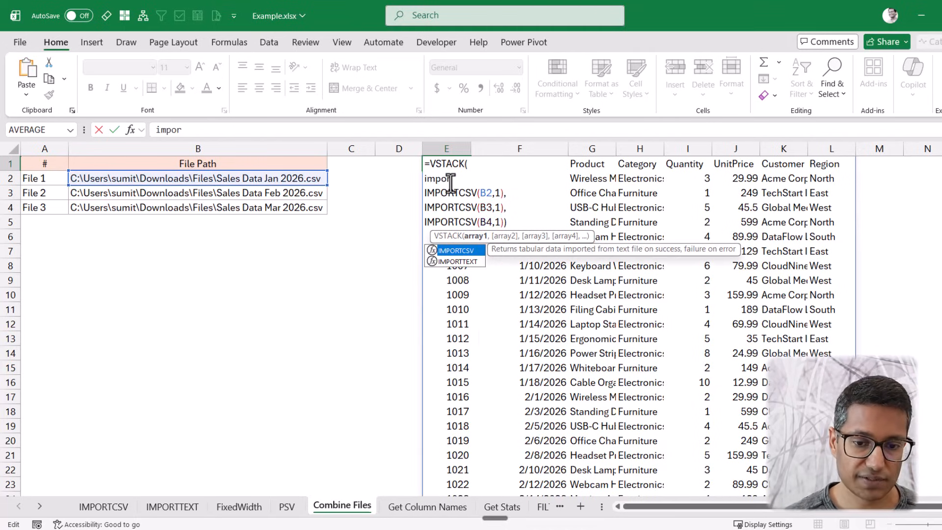
key("Tab")
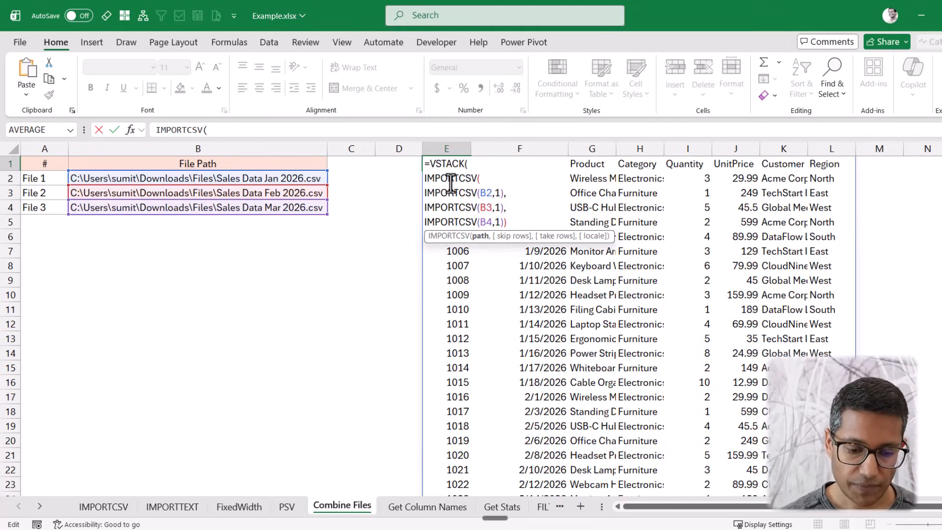
key("Left")
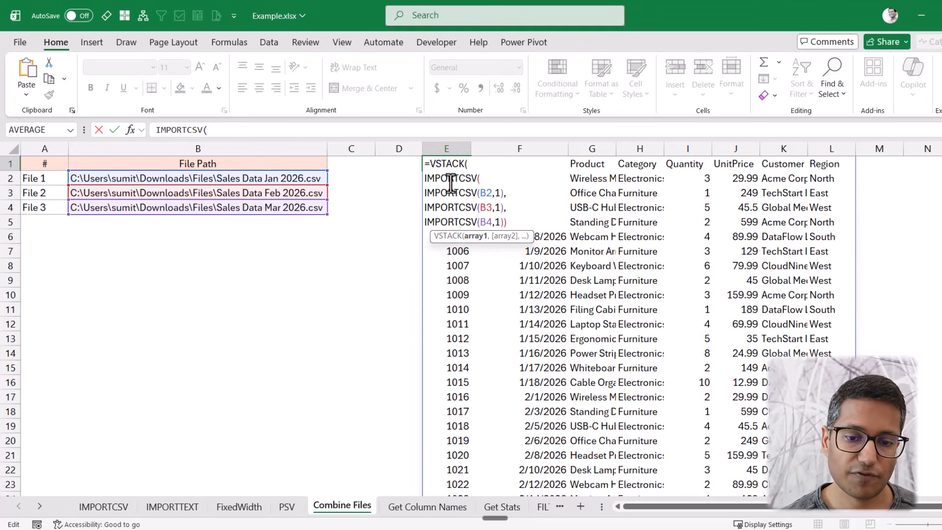
key("Right")
left_click(294, 207)
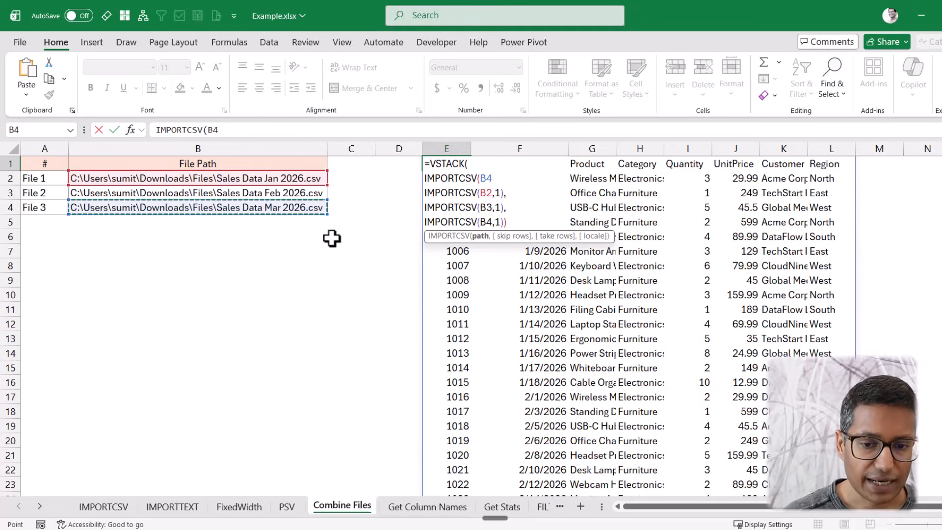
type(",,")
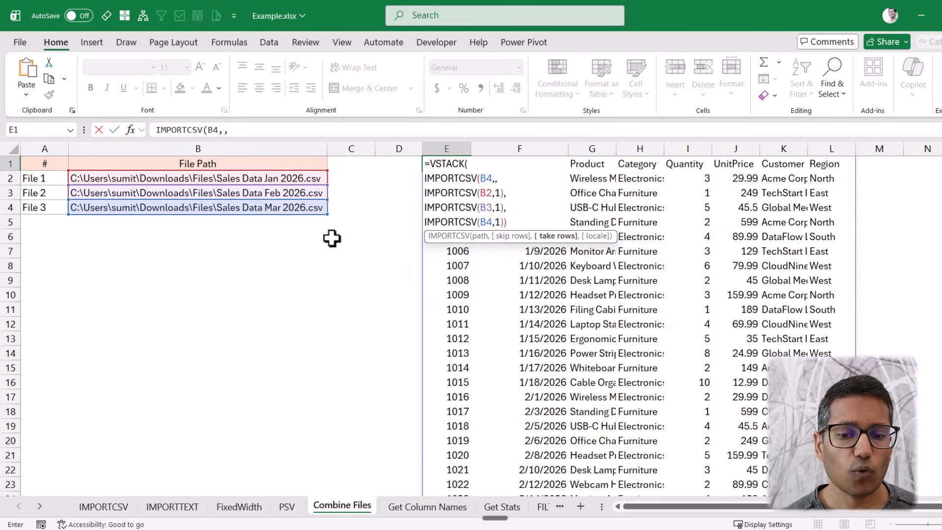
type("1)")
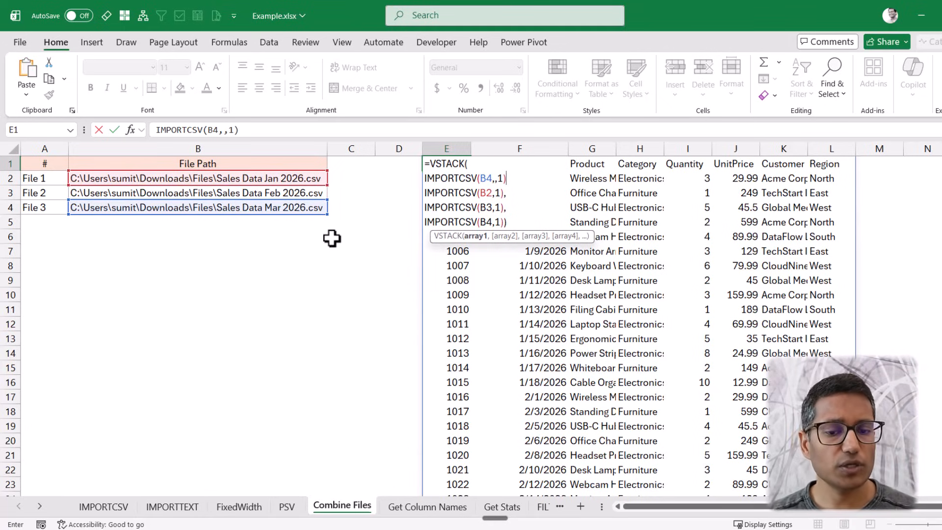
type(",")
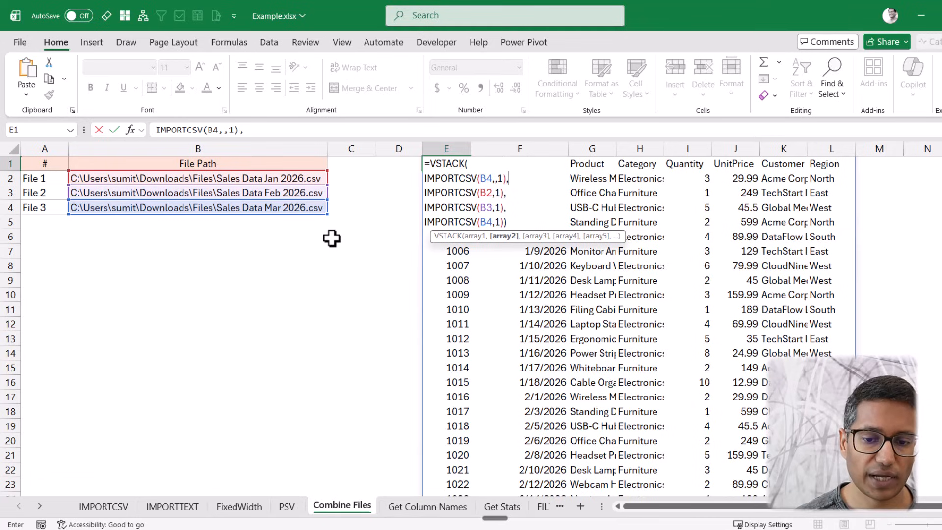
key("Return")
key("Up")
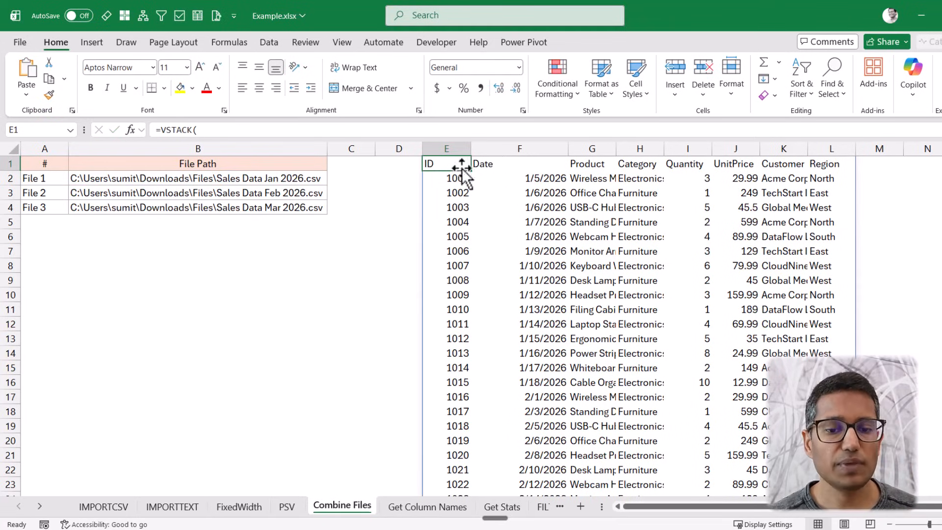
left_click(284, 208)
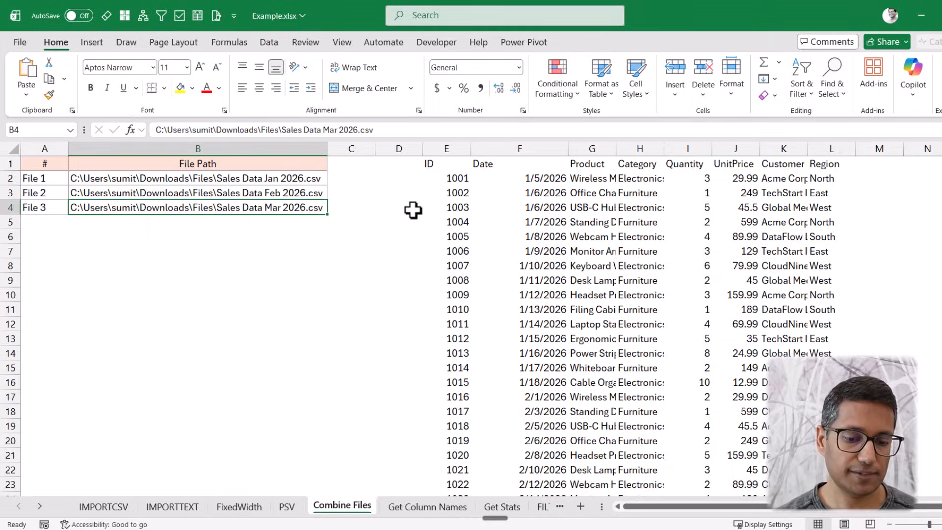
- On the Get Column Names sheet, enter =IMPORTCSV(B2,1) in D2
left_click(426, 508)
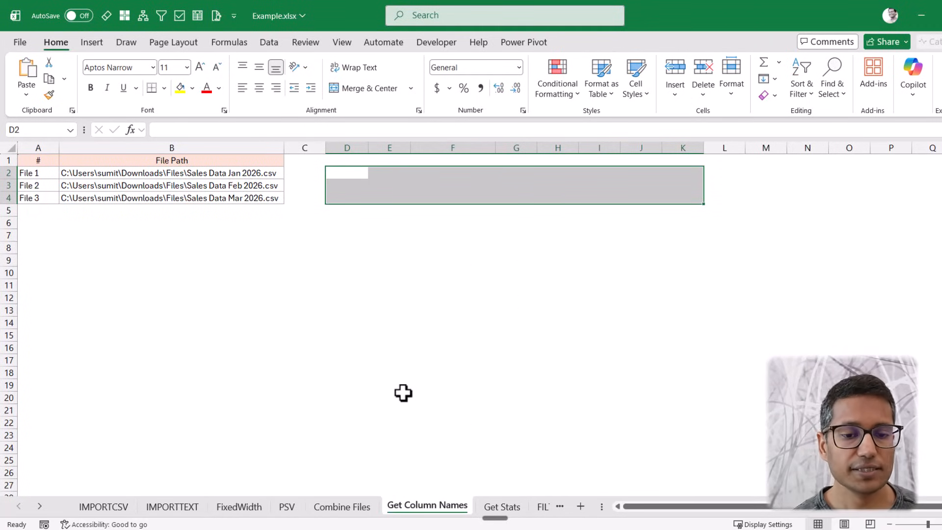
left_click(339, 173)
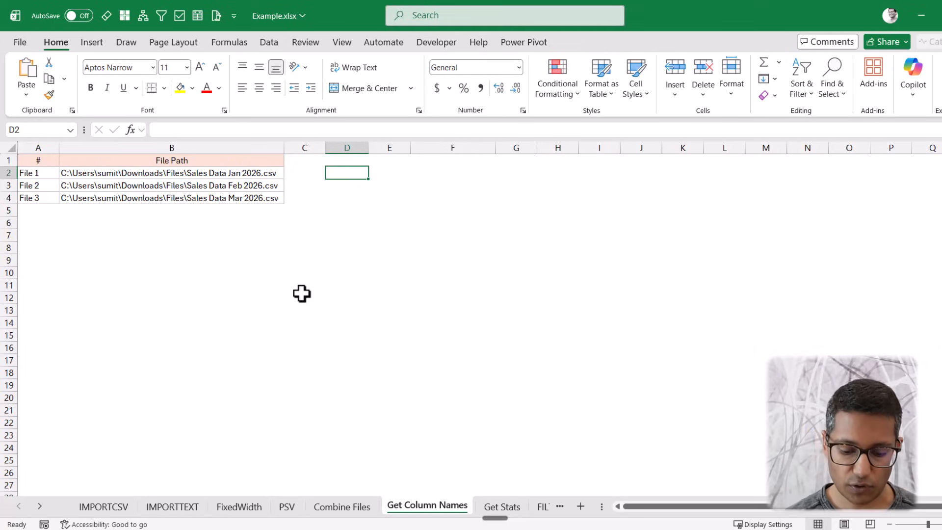
type("=import")
key("Tab")
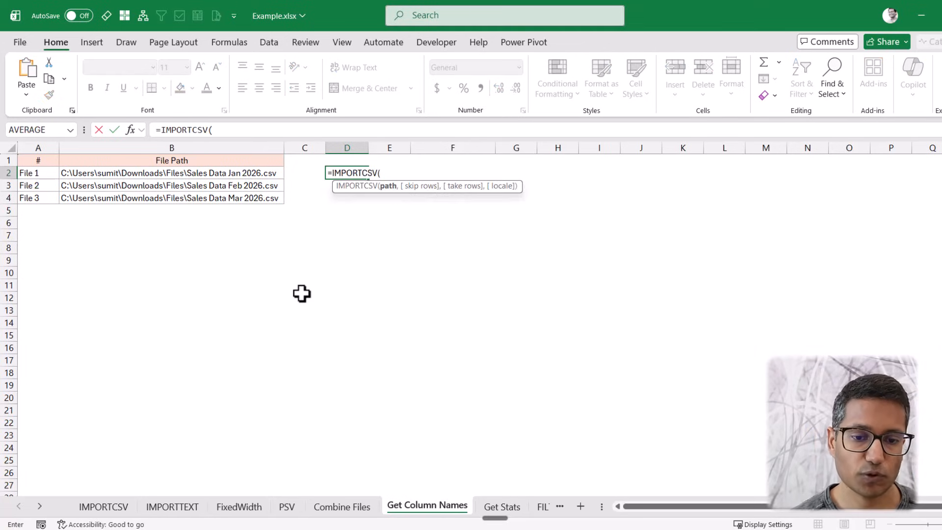
left_click(231, 174)
type(",")
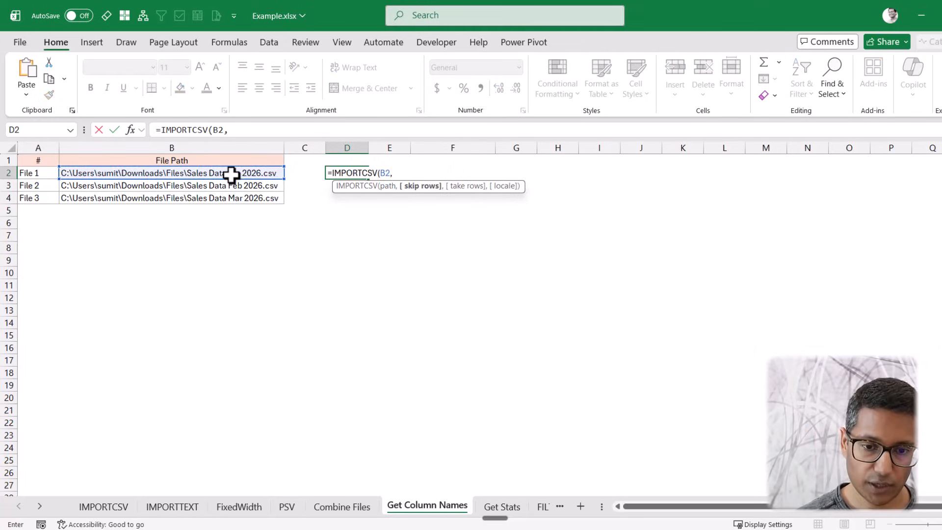
type("1")
key("Return")
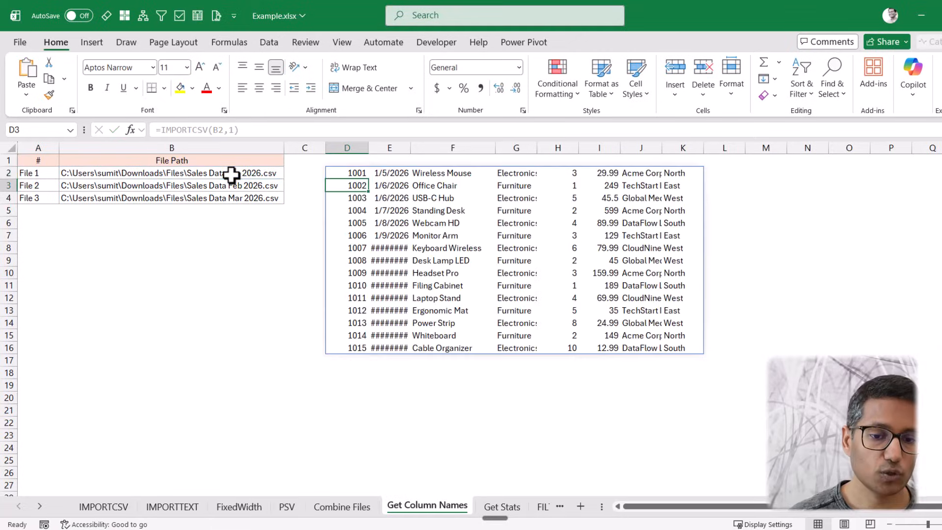
- Change the D2 formula to =IMPORTCSV(B2,,1) so it takes only the first row of the file
key("Up")
key("F2")
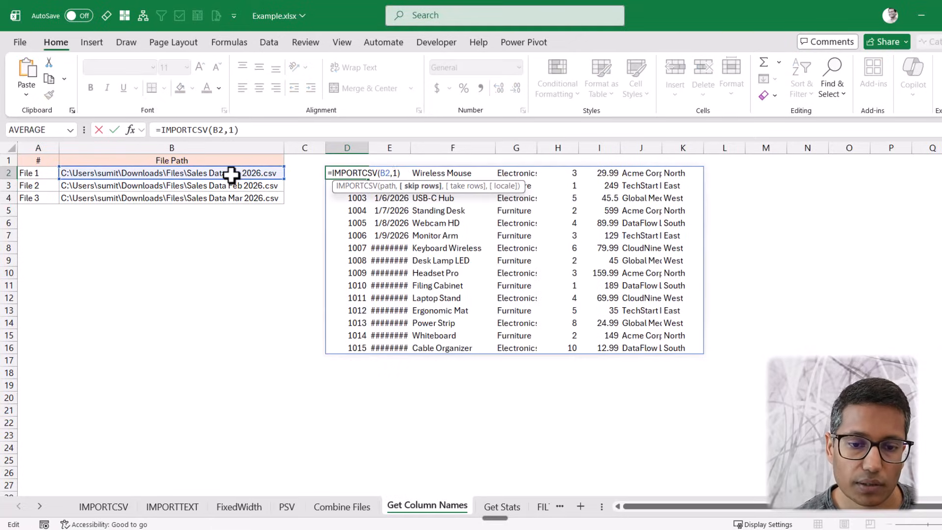
type(",")
key("Return")
key("Up")
key("F2")
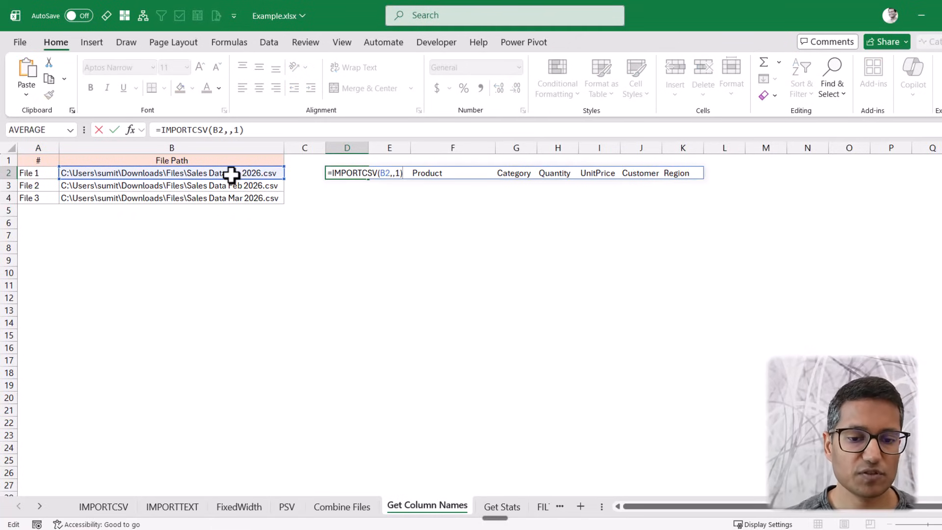
key("Escape")
- Copy the D2 header formula down to D4 for the February and March files
key("ctrl+c")
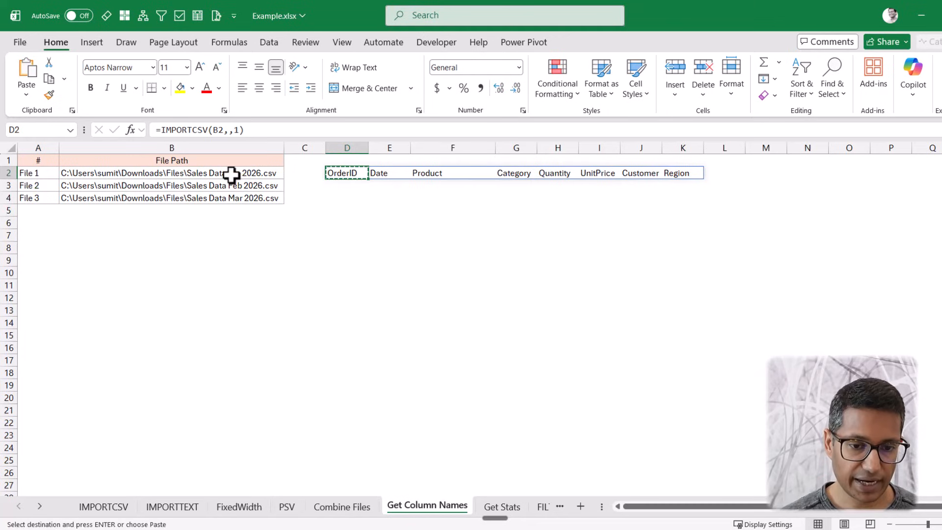
key("shift+Down")
key("shift+Down")
key("ctrl+v")
key("Up")
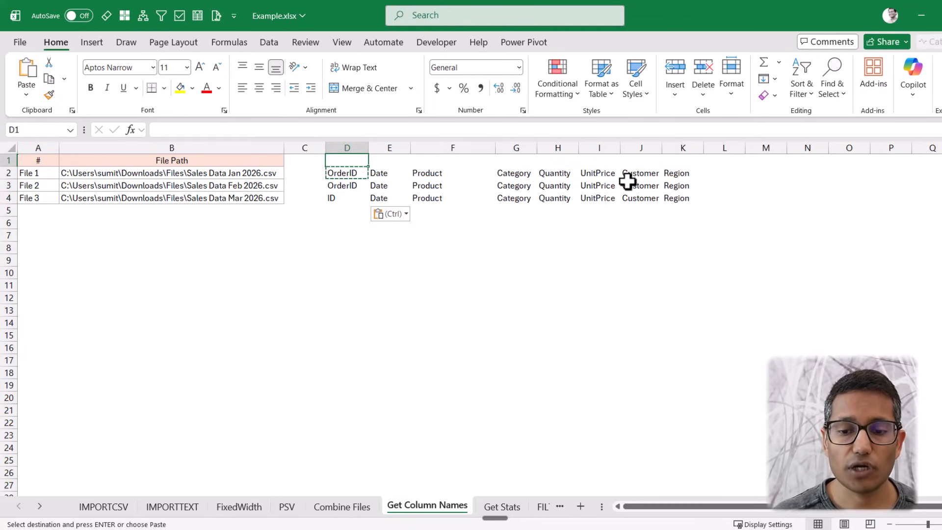
left_click_drag(344, 175, 665, 177)
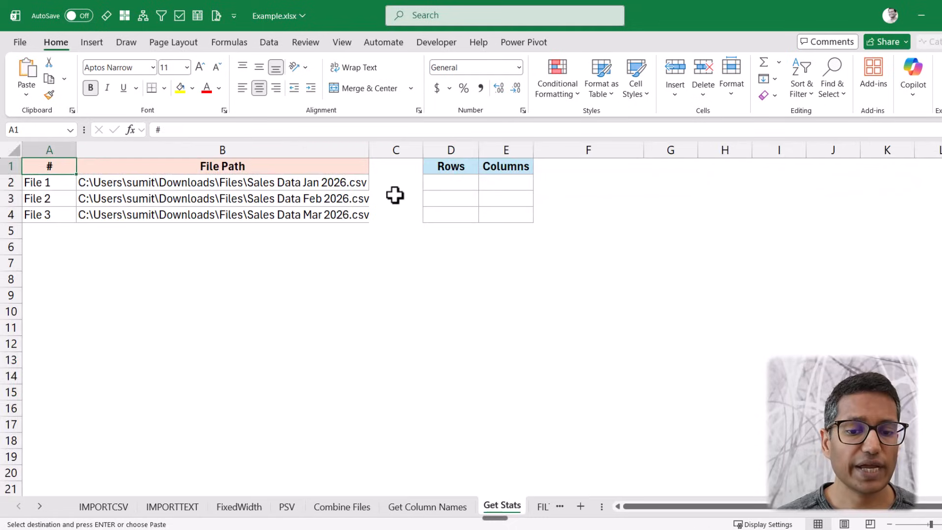
- On the Get Stats sheet, enter =ROWS(IMPORTCSV(B2)) in D2 to count the January file's rows
left_click(452, 186)
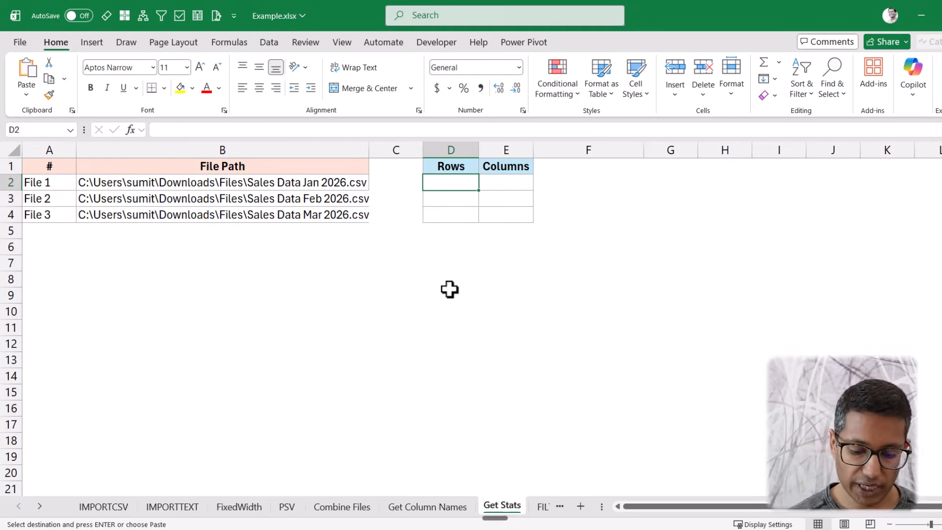
type("=rows(")
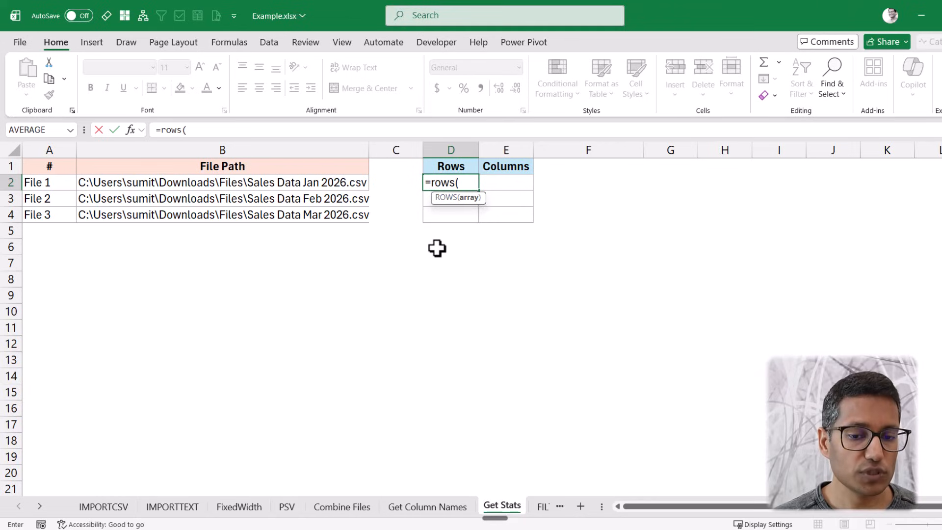
type("impor")
key("Tab")
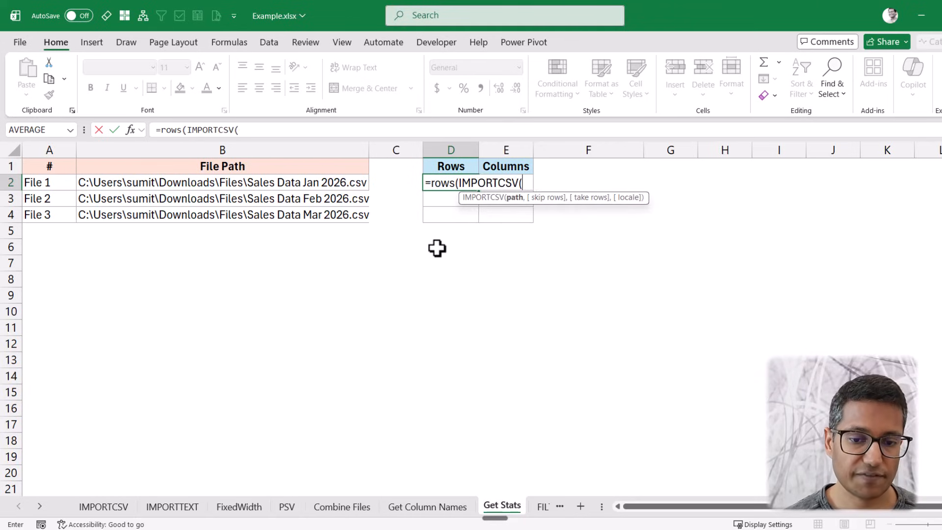
key("Left")
key("Left")
type(")")
key("Return")
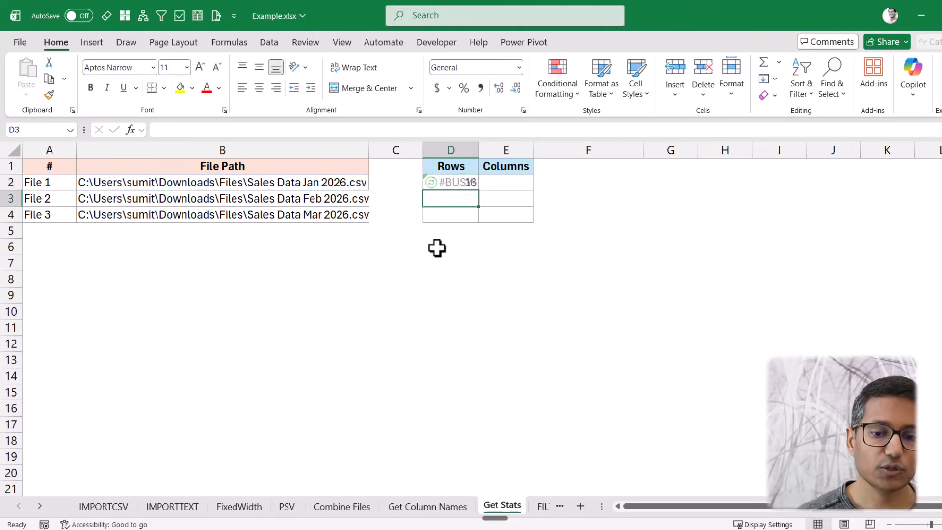
- Fill the ROWS formula from D2 down to D4 and check the formula in each cell
key("Up")
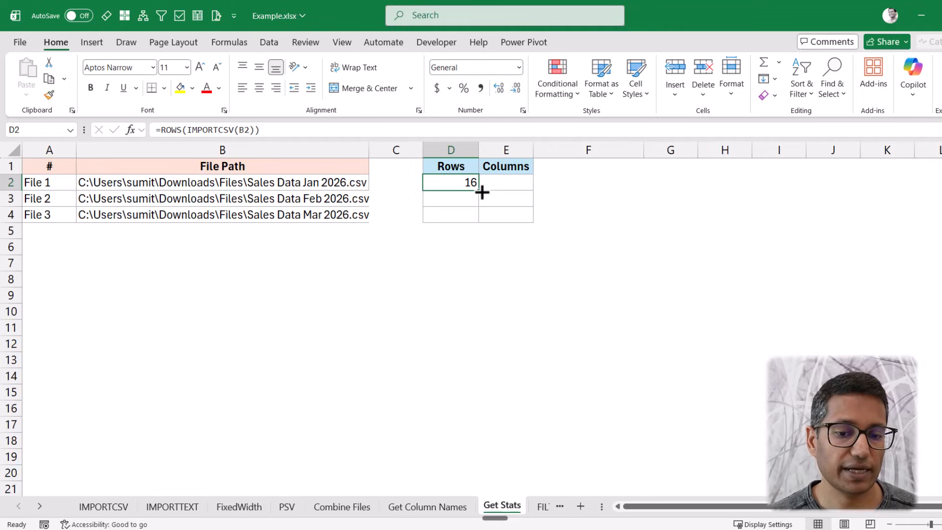
left_click_drag(478, 191, 480, 220)
left_click(466, 197)
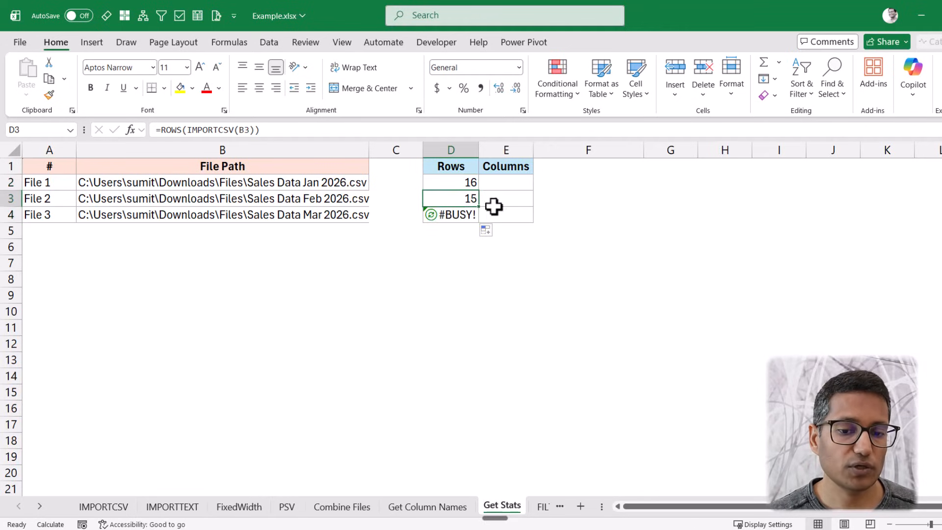
left_click(466, 182)
left_click(465, 198)
left_click(463, 214)
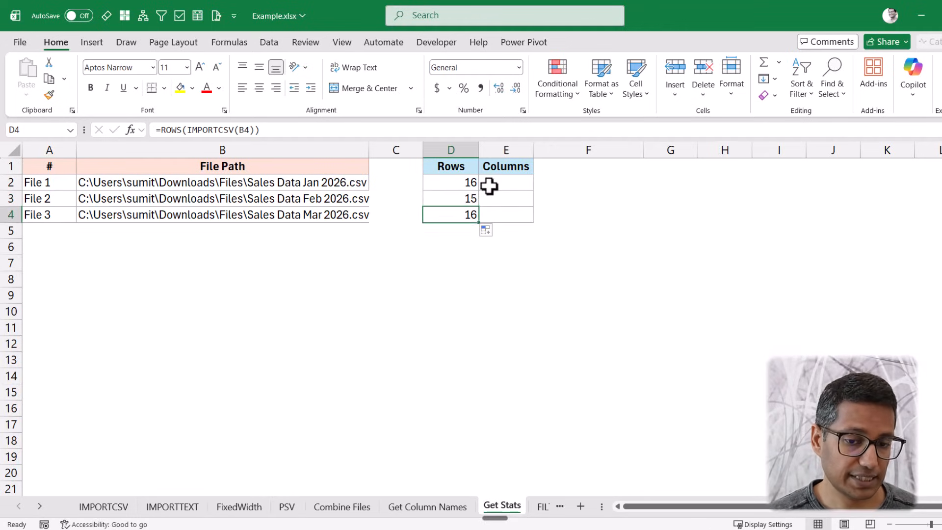
- Enter =COLUMNS(IMPORTCSV(B2)) in E2 to count the January file's columns
left_click(492, 186)
type("=col")
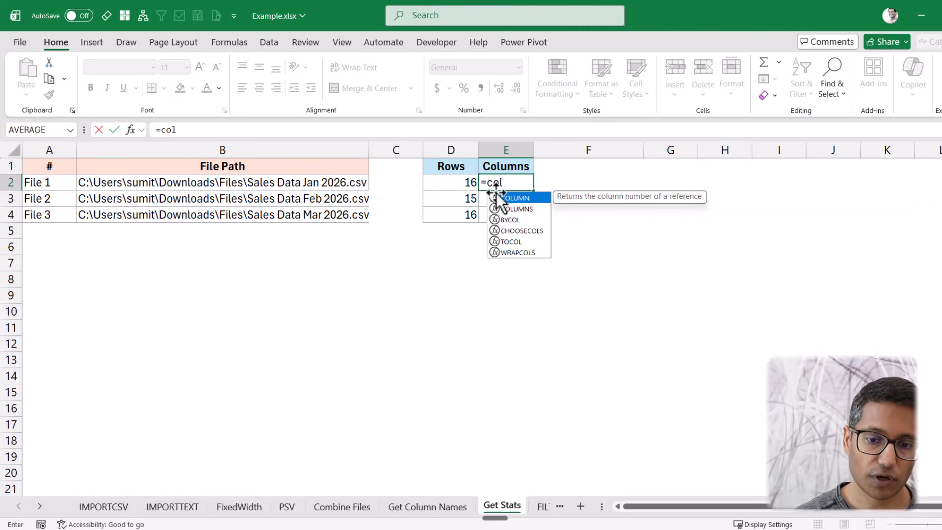
key("Tab")
key("BackSpace")
type("S")
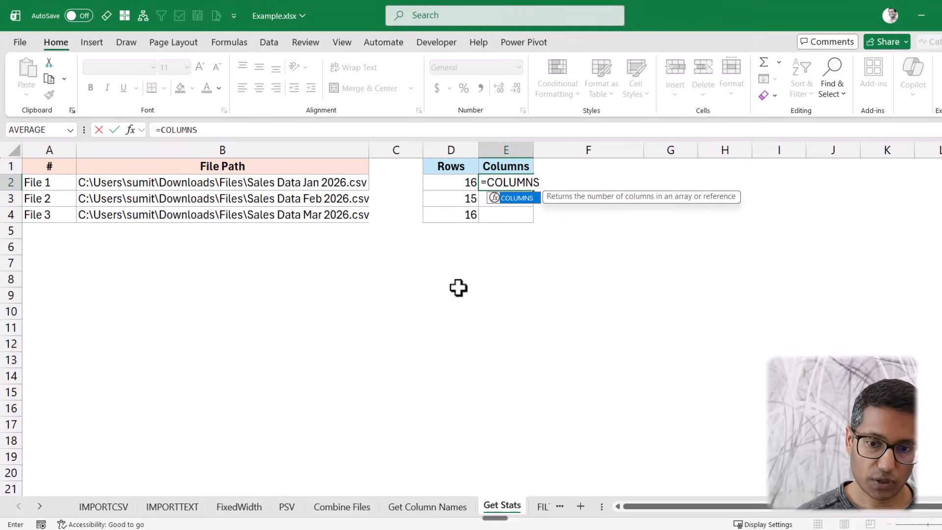
type("(")
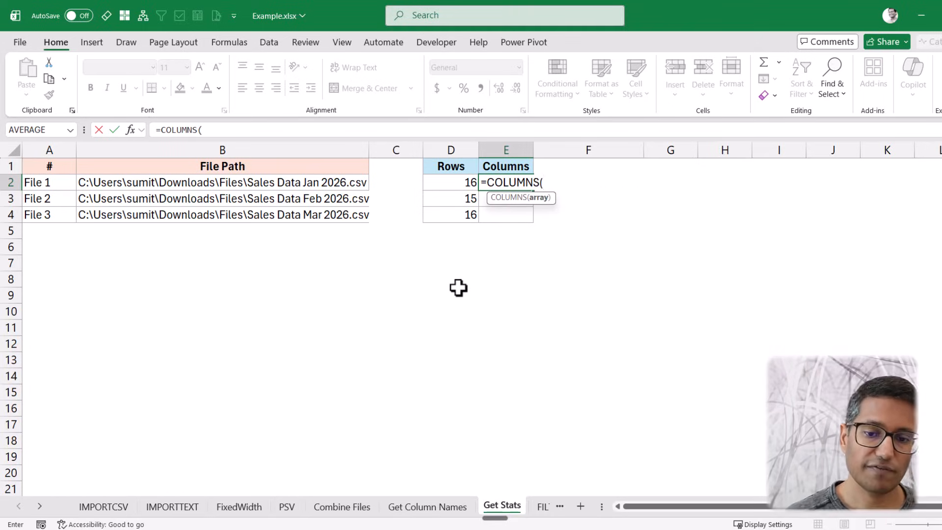
left_click(337, 183)
key("BackSpace")
key("BackSpace")
type("impor")
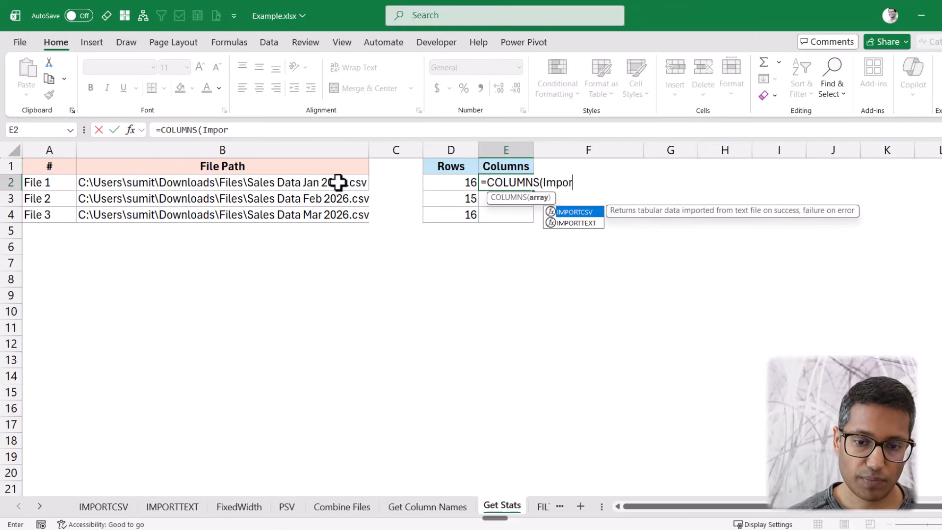
key("Tab")
left_click(338, 182)
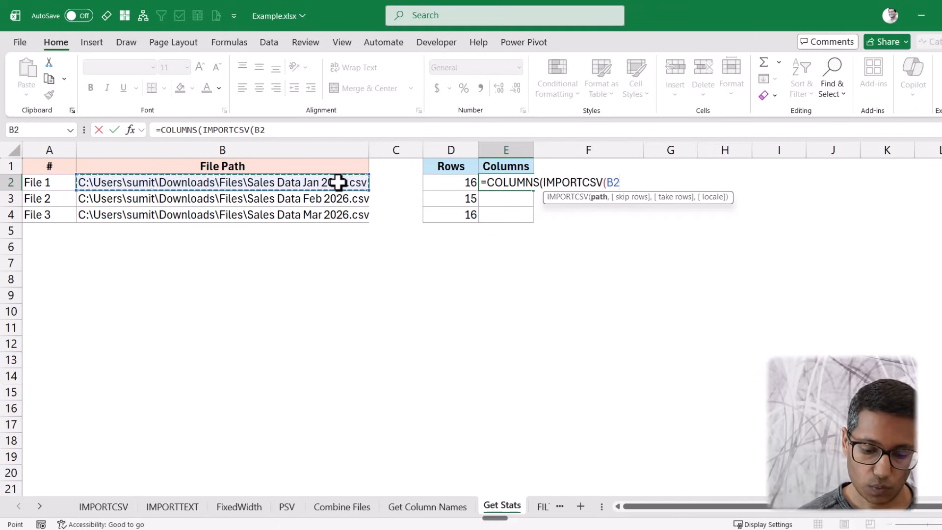
type("))")
key("Return")
- Copy the COLUMNS formula from E2 down to E4 and select the completed statistics in D2:E4
key("Up")
key("ctrl+c")
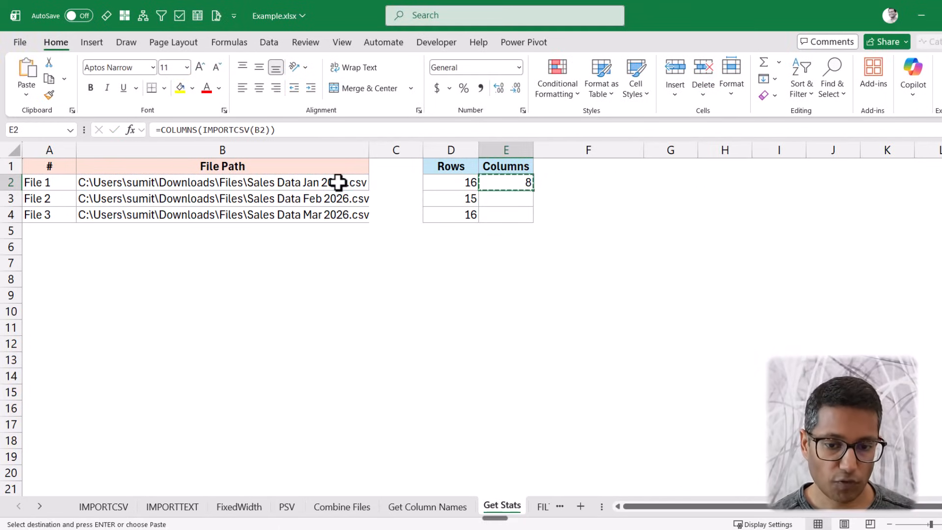
key("shift+Down")
key("shift+Down")
key("ctrl+v")
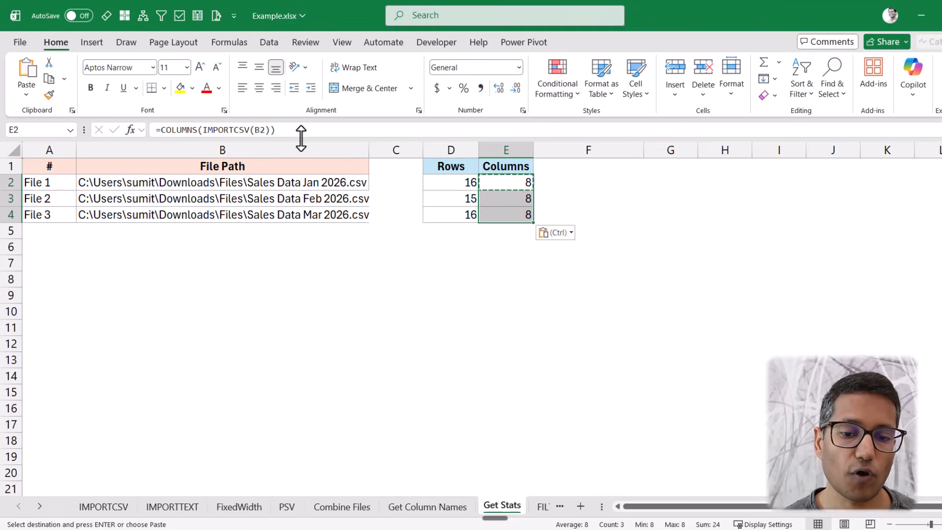
left_click_drag(440, 184, 487, 214)
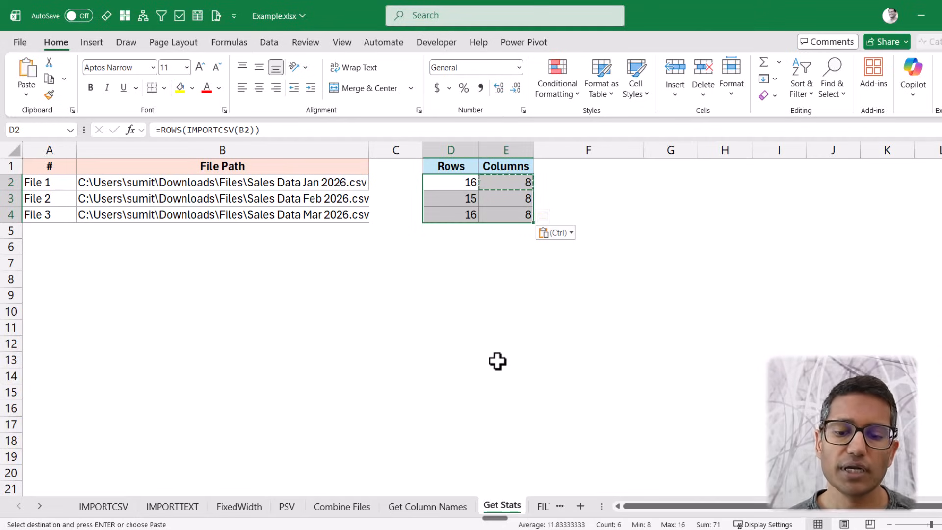
- On the FILTER sheet, widen column B and import the January file by entering =IMPORTCSV(B2) in B7
left_click(539, 507)
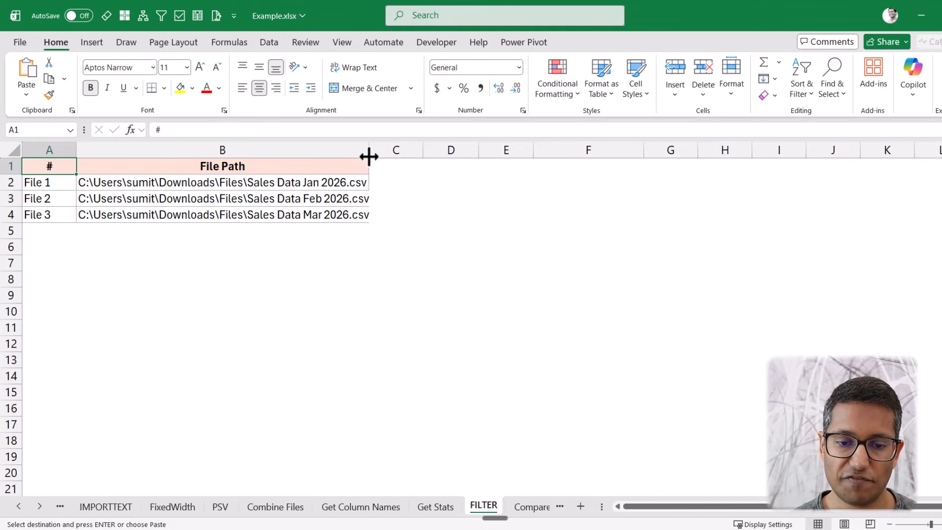
left_click_drag(368, 154, 375, 155)
left_click(208, 258)
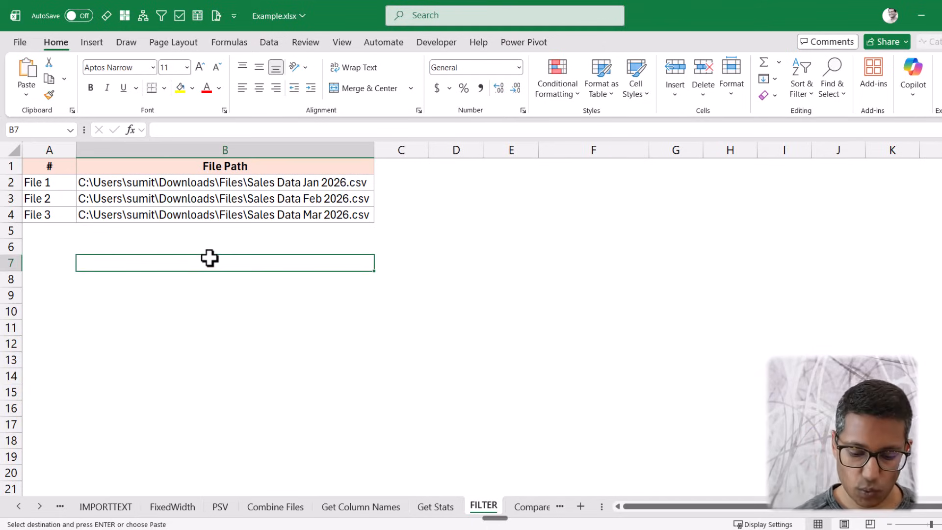
type("=impo")
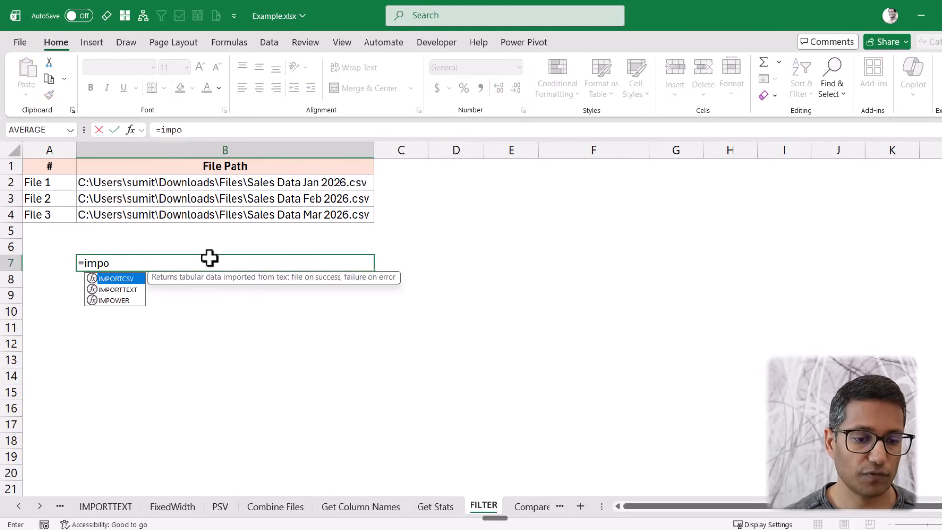
key("Tab")
key("Up")
key("Up")
key("Up")
key("Up")
key("Up")
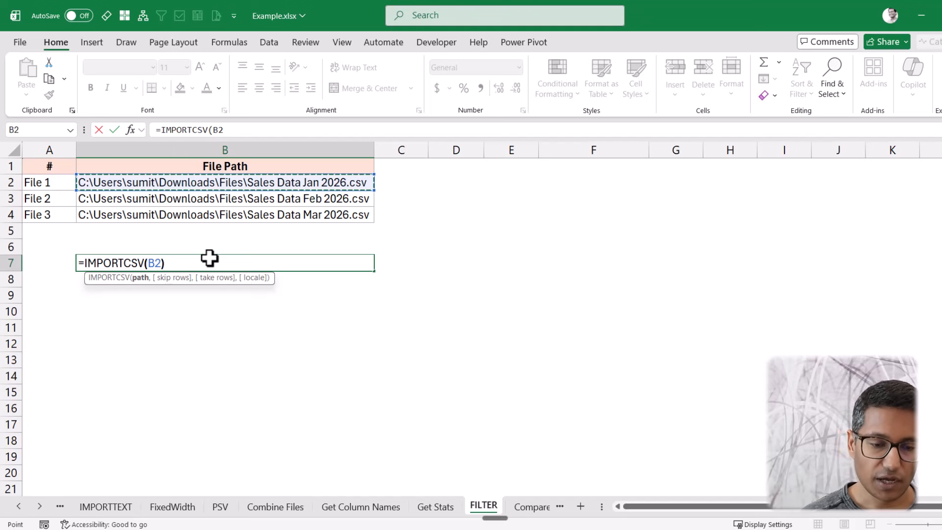
key("Return")
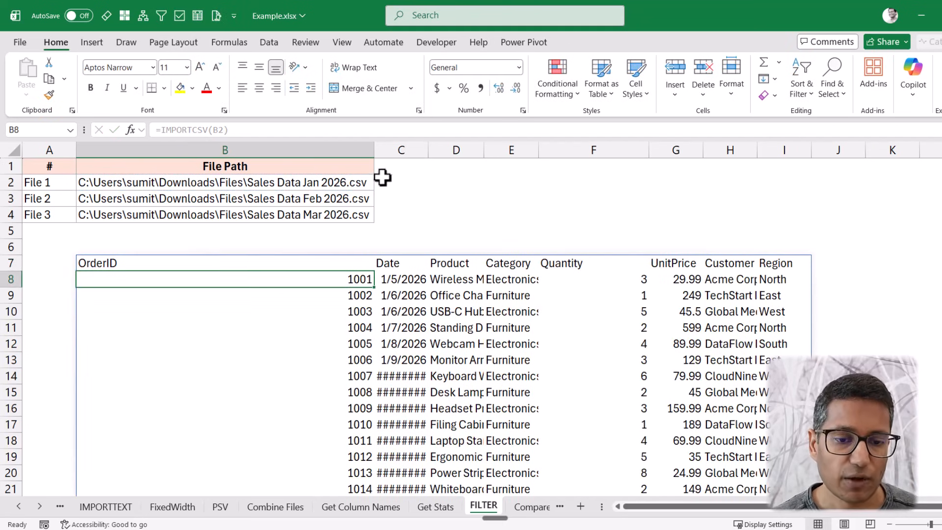
- Narrow columns B and F around the imported data and check the entries in the Category column
left_click_drag(375, 149, 139, 153)
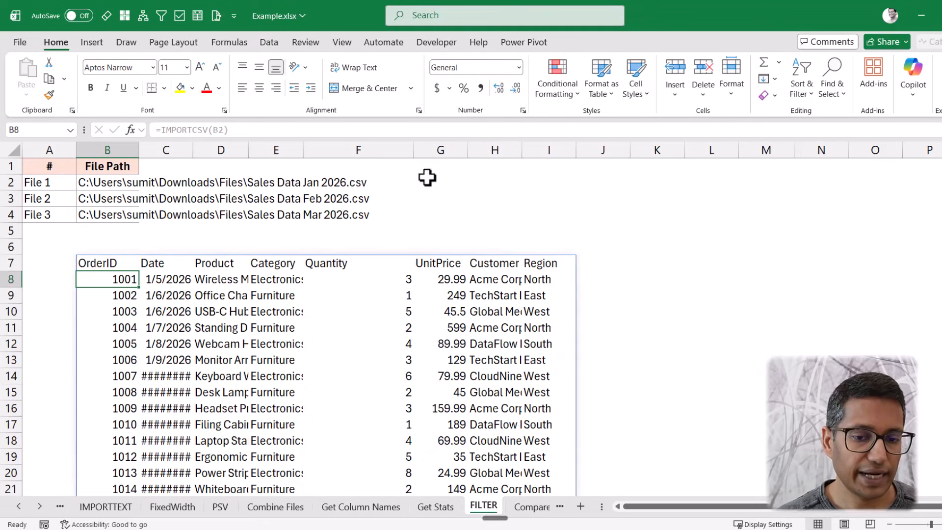
left_click_drag(413, 151, 338, 154)
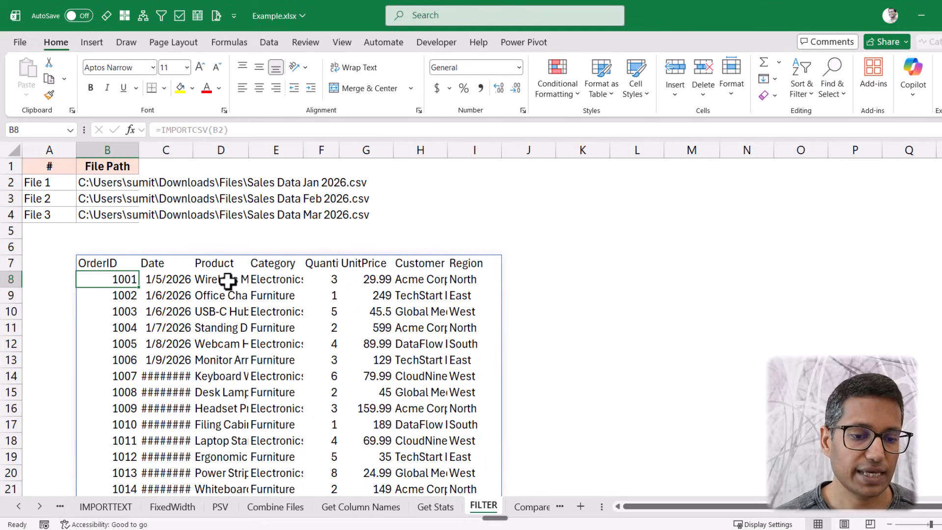
left_click(264, 279)
left_click(267, 293)
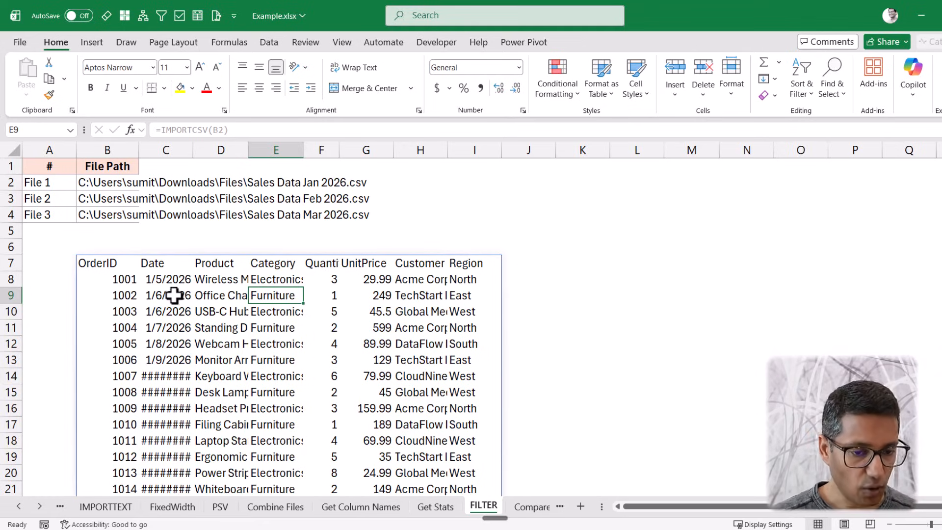
- Enter =FILTER(B7#,E7:E22="Furniture") in J7 to extract the Furniture records from the imported data
left_click(545, 263)
type("=")
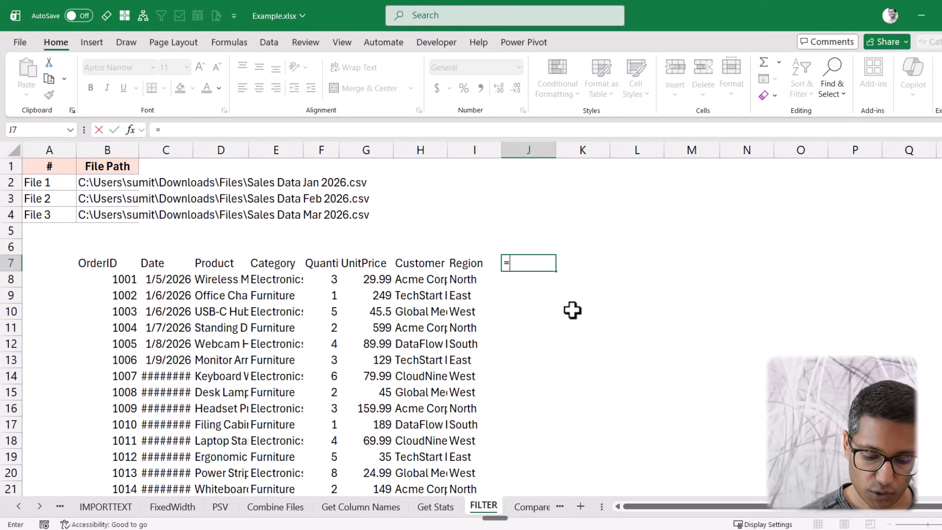
type("filt")
key("Tab")
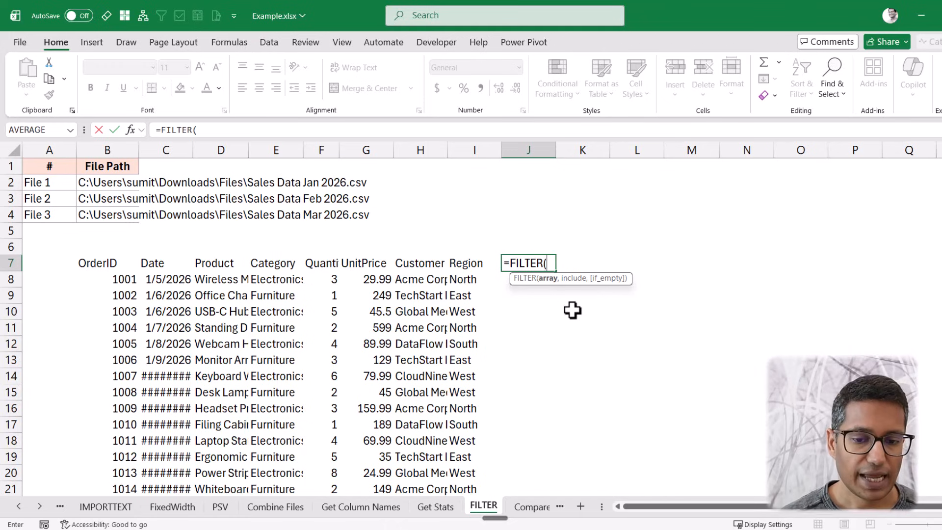
left_click(120, 262)
key("ctrl+shift+Down")
key("ctrl+shift+Right")
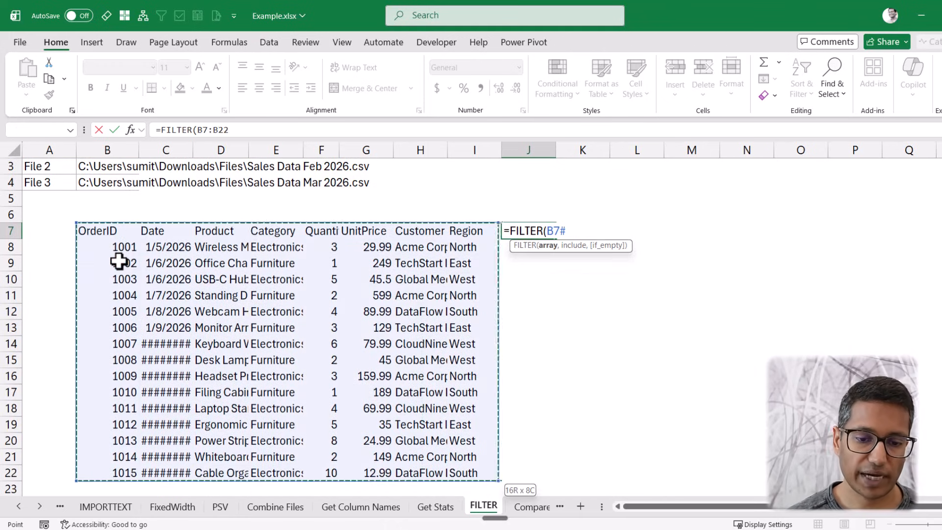
type(",")
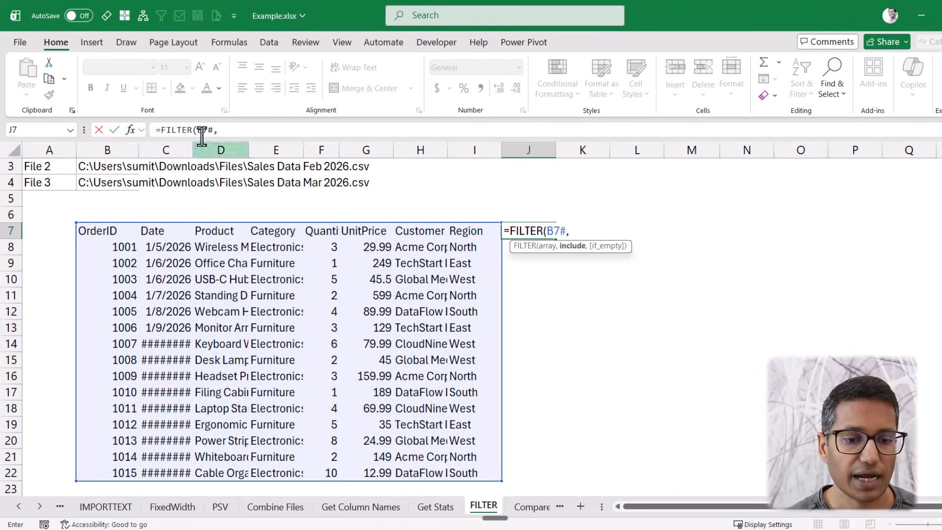
left_click_drag(275, 230, 284, 469)
type("=")
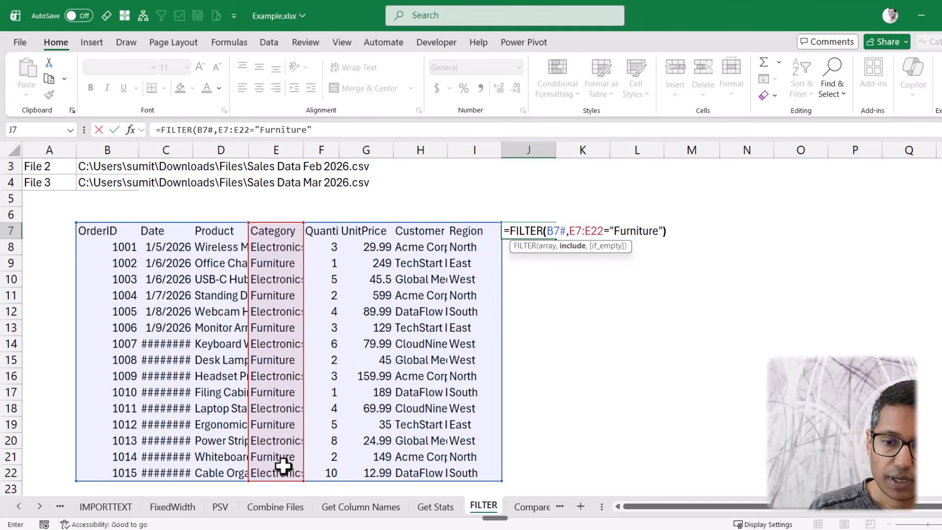
type("\"Furniture\")")
key("Return")
key("Up")
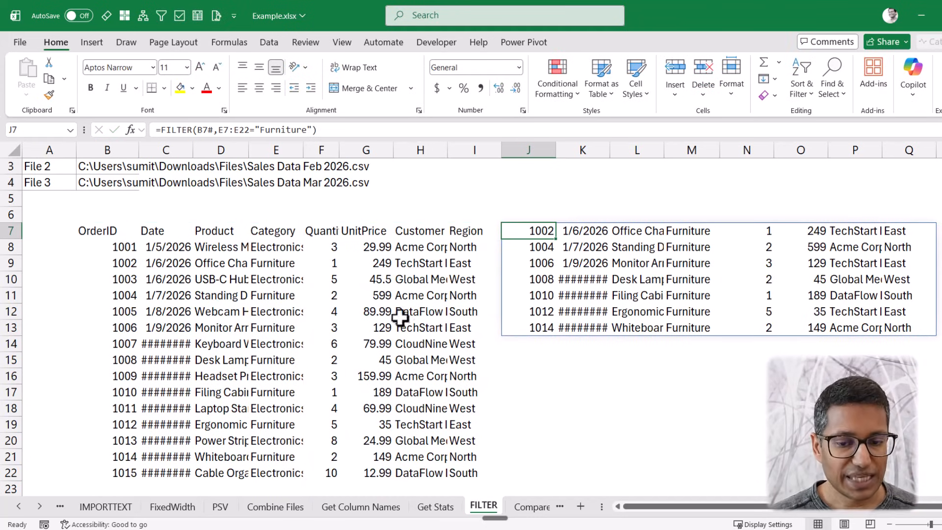
- Replace the B7# array in J7's FILTER formula with IMPORTCSV(B2), copied from the formula in B7
double_click(527, 233)
key("Escape")
double_click(109, 233)
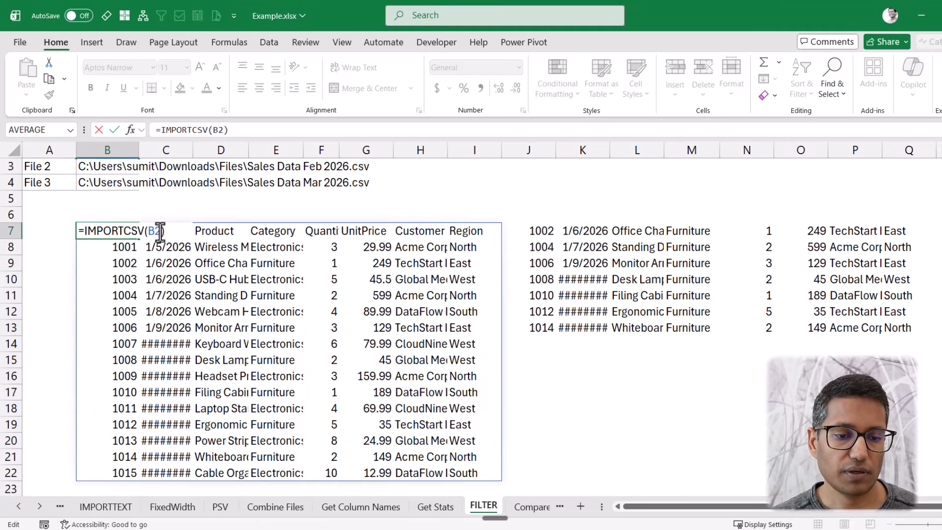
left_click_drag(165, 231, 84, 231)
key("ctrl+c")
key("Escape")
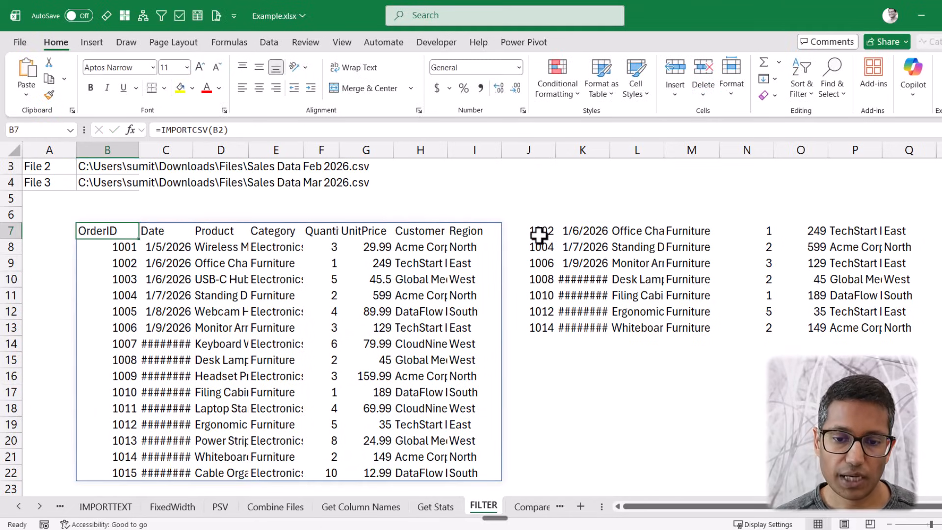
double_click(539, 233)
left_click_drag(545, 232, 565, 232)
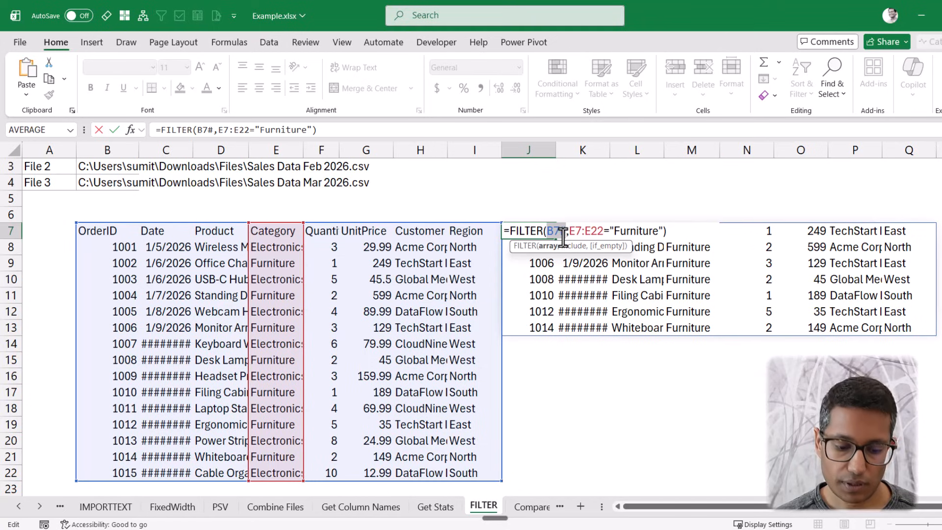
key("ctrl+v")
key("Return")
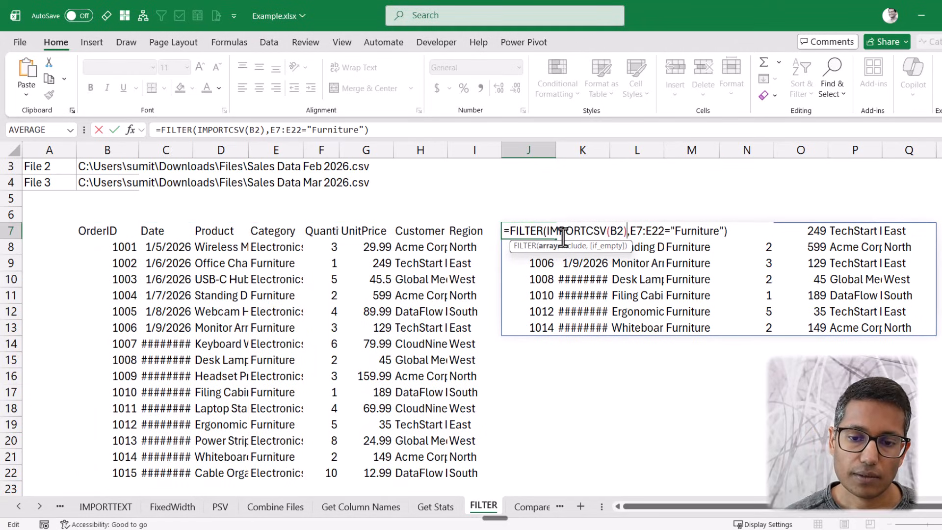
- Replace E7:E22 in J7's FILTER formula with CHOOSECOLS(IMPORTCSV(B2),4), keeping the "Furniture" condition
key("Up")
key("F2")
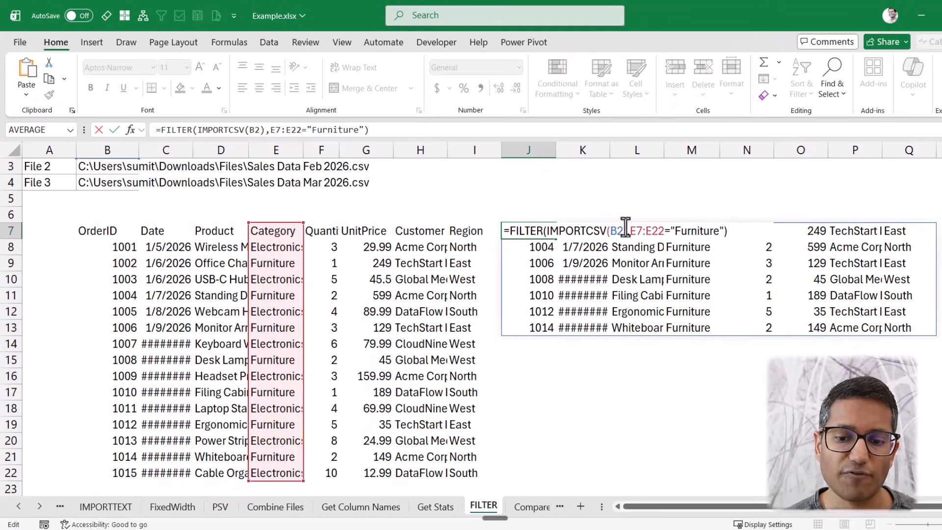
left_click_drag(630, 231, 664, 229)
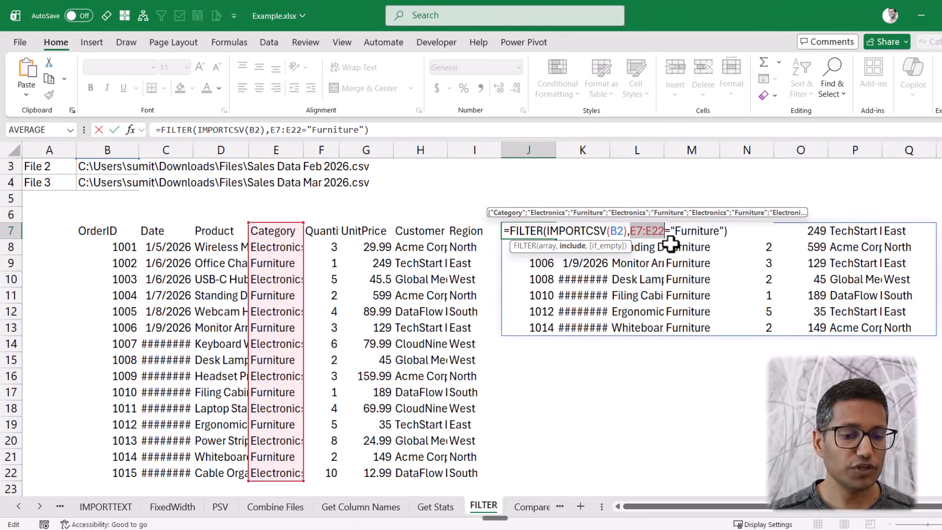
type("CHOOSE")
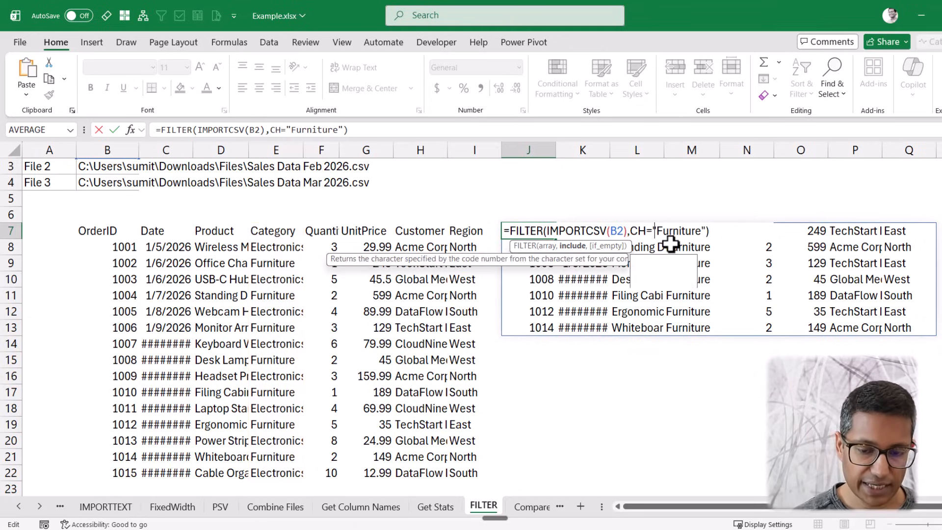
key("Down")
key("Tab")
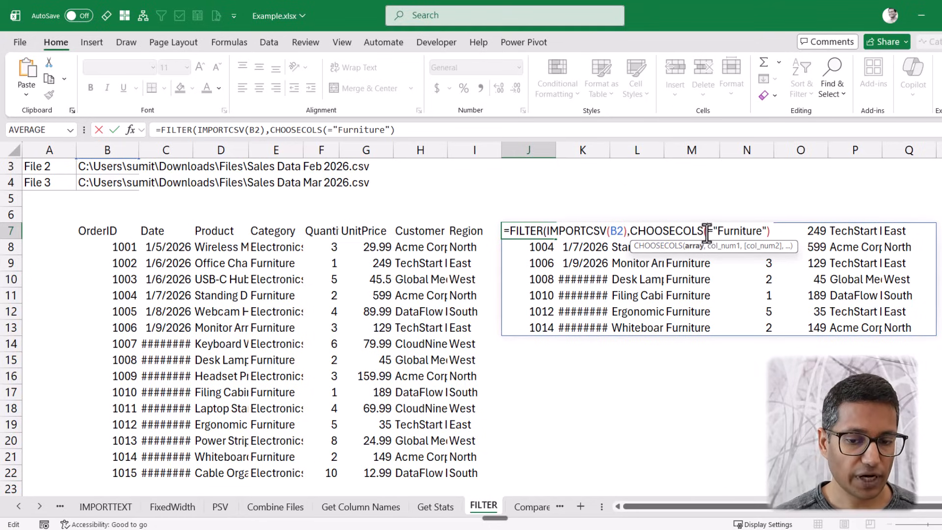
type("impor")
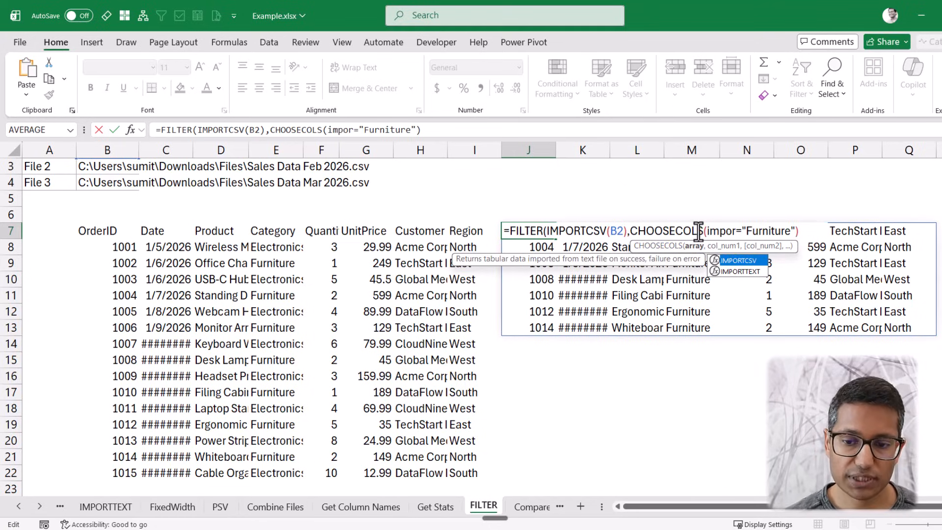
key("Tab")
type("B2")
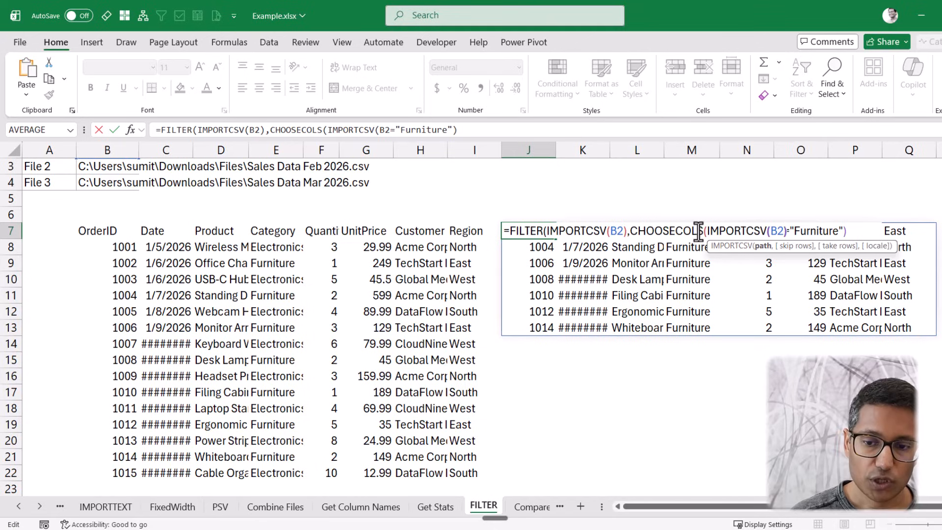
type(")")
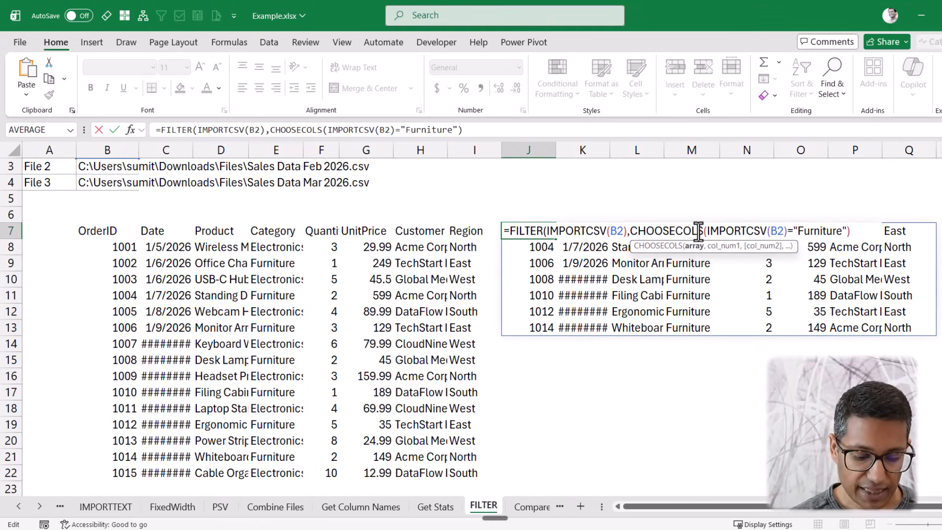
type(",4")
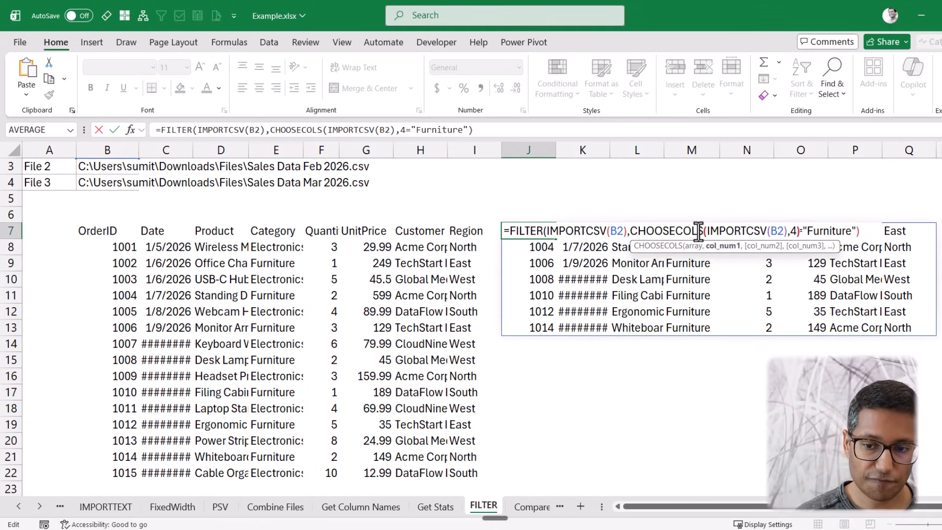
type(")")
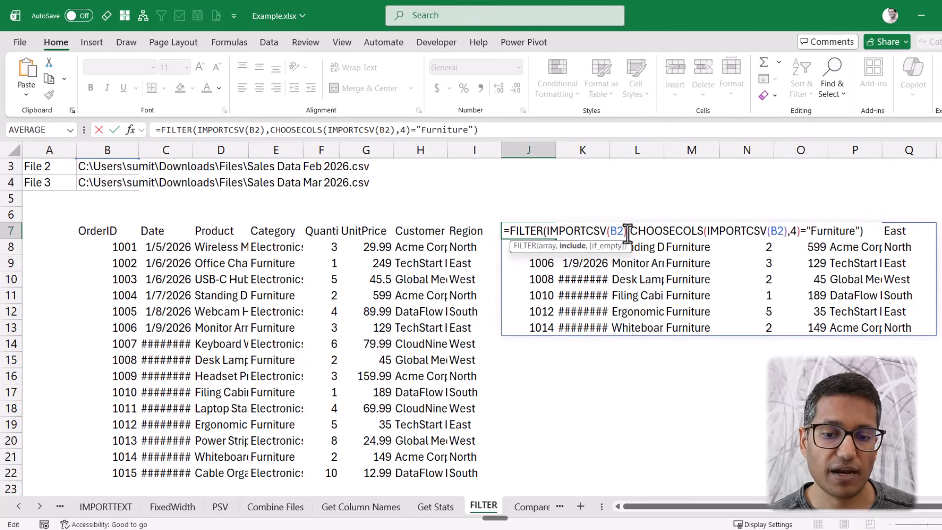
left_click_drag(629, 231, 799, 229)
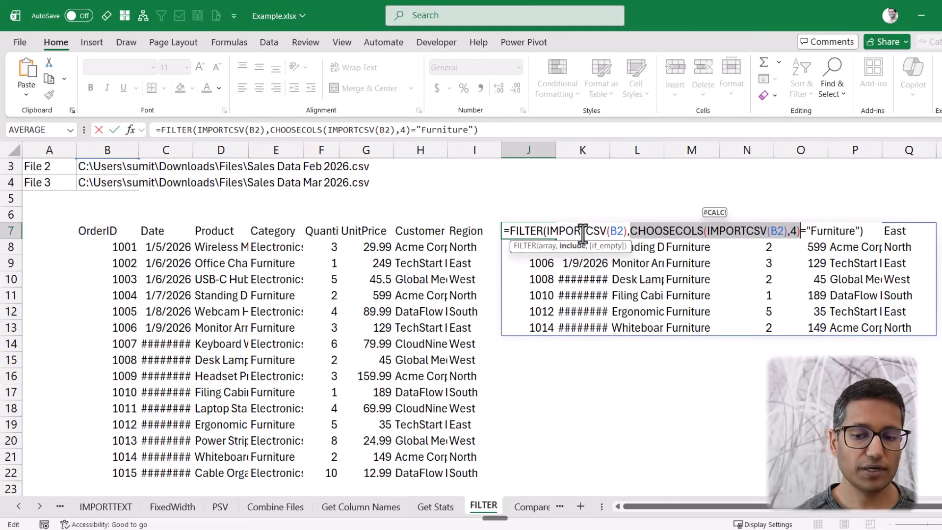
key("Escape")
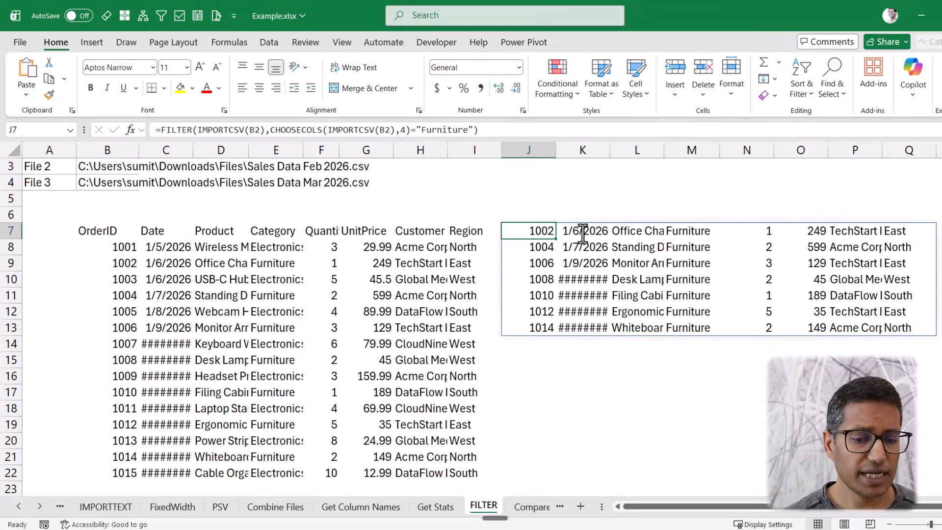
- Delete the IMPORTCSV formula from B7 to remove the helper import
key("Left")
key("Left")
key("Left")
key("Left")
key("Left")
key("Left")
key("Left")
key("Left")
key("Delete")
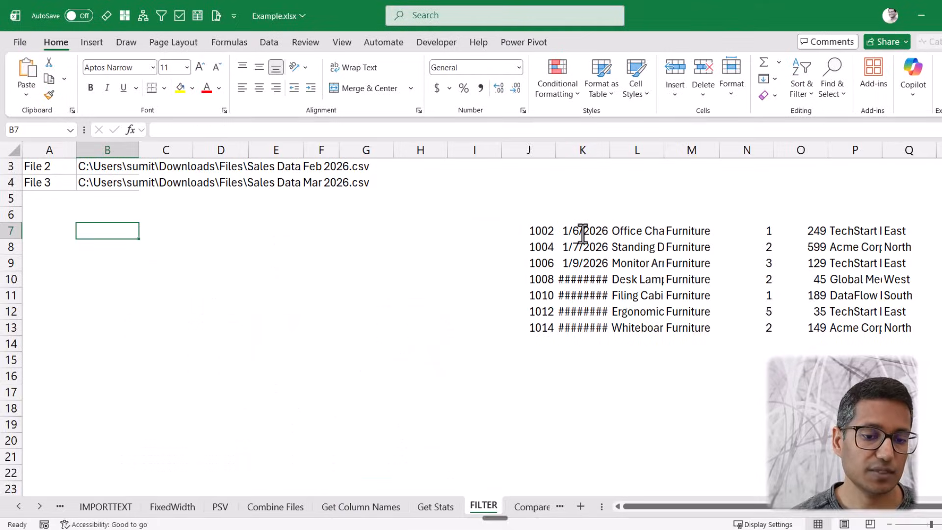
- Copy the text of the FILTER formula in J7 and clear that cell
key("Right")
key("Right")
key("Right")
key("Right")
key("Right")
key("Right")
key("Right")
key("Right")
key("F2")
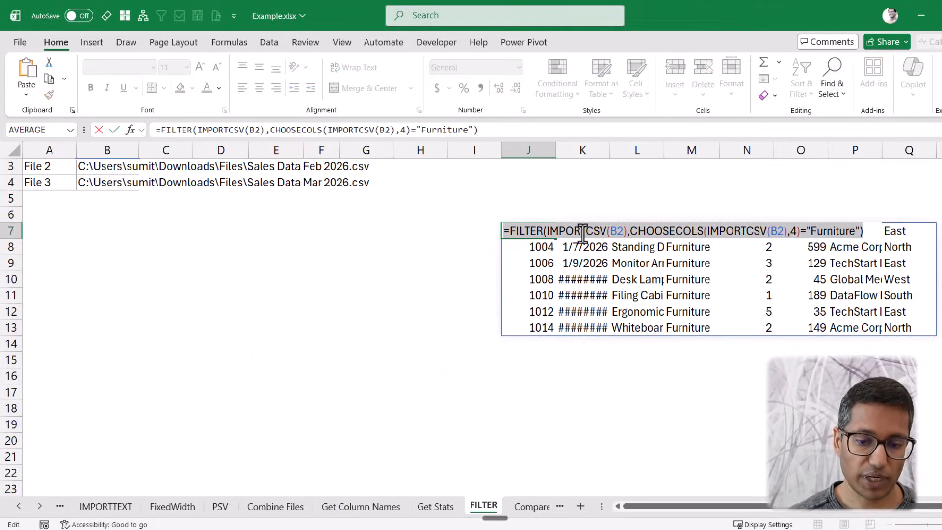
key("Escape")
key("Delete")
- Enter =FILTER(IMPORTCSV(B2),CHOOSECOLS(IMPORTCSV(B2),4)="Furniture") in A7
key("Left")
key("Left")
key("Left")
key("Left")
key("Left")
key("Left")
key("Left")
key("Left")
key("Left")
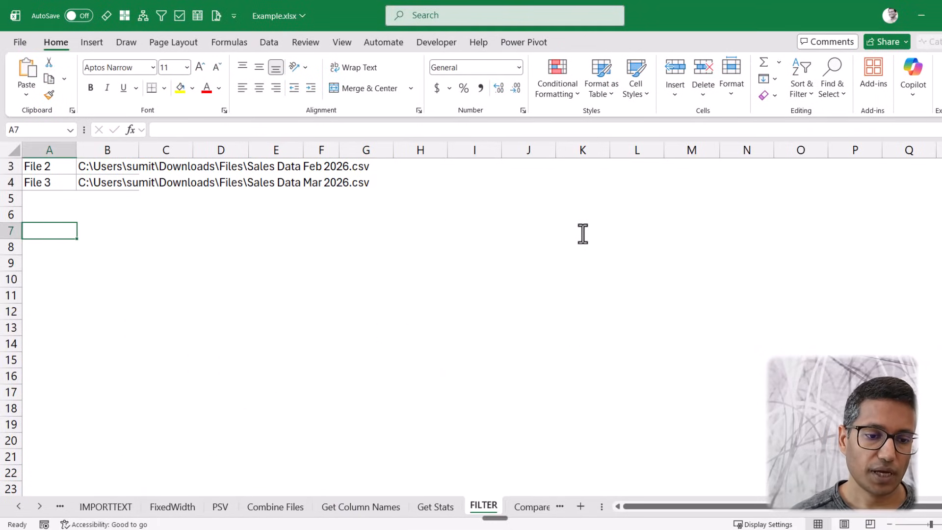
type("=FILTER(IMPORTCSV(B2),CHOOSECOLS(IMPORTCSV(B2),4)=\"Furniture\")")
key("Return")
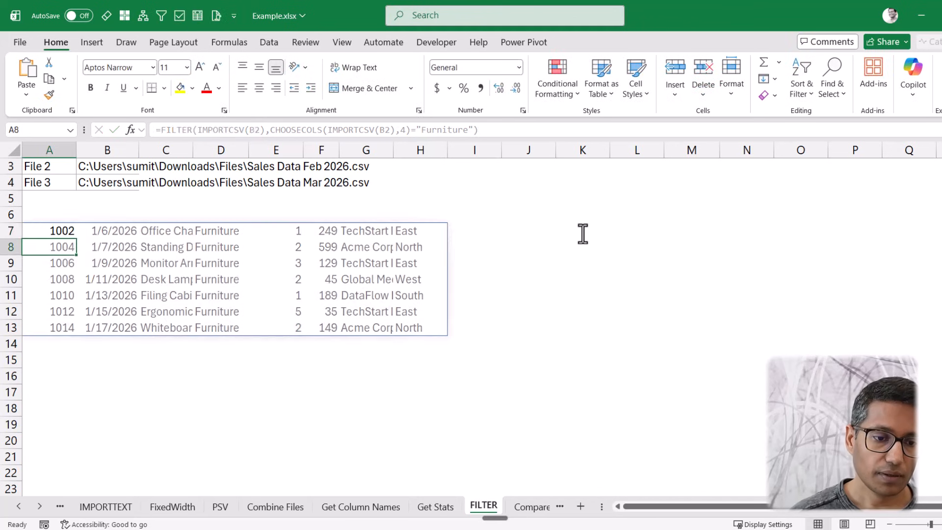
- Insert VSTACK( before the FILTER function in A7's formula
key("Up")
key("Up")
key("Up")
key("Up")
key("Up")
key("Up")
key("Up")
key("Down")
key("Down")
key("Down")
key("Down")
key("Down")
key("Down")
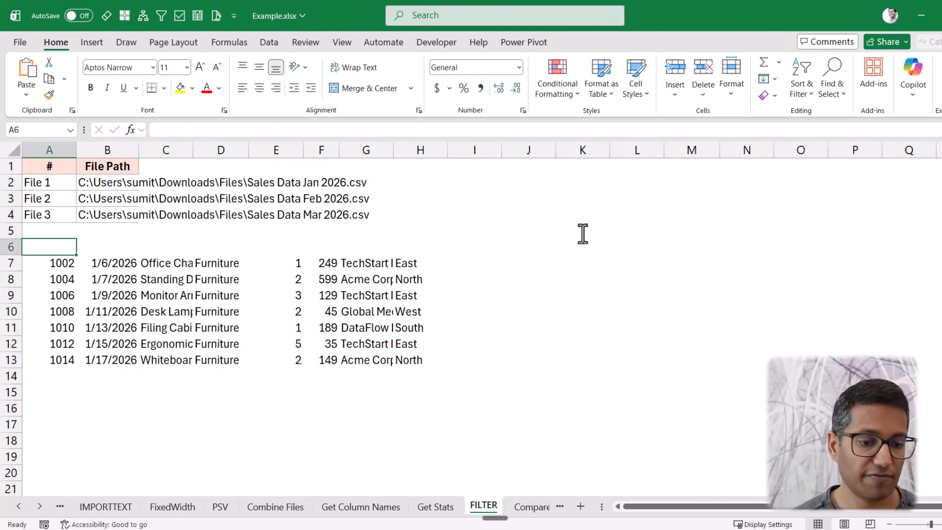
key("F2")
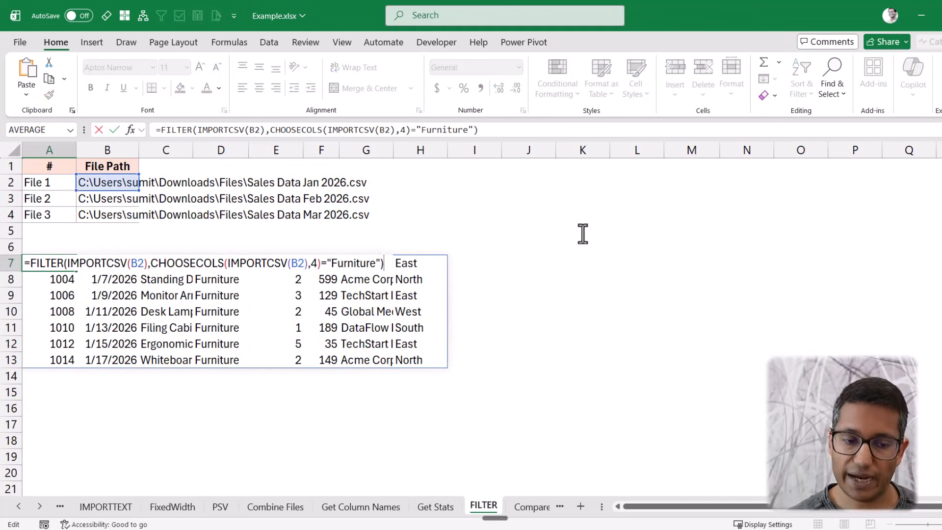
left_click(28, 263)
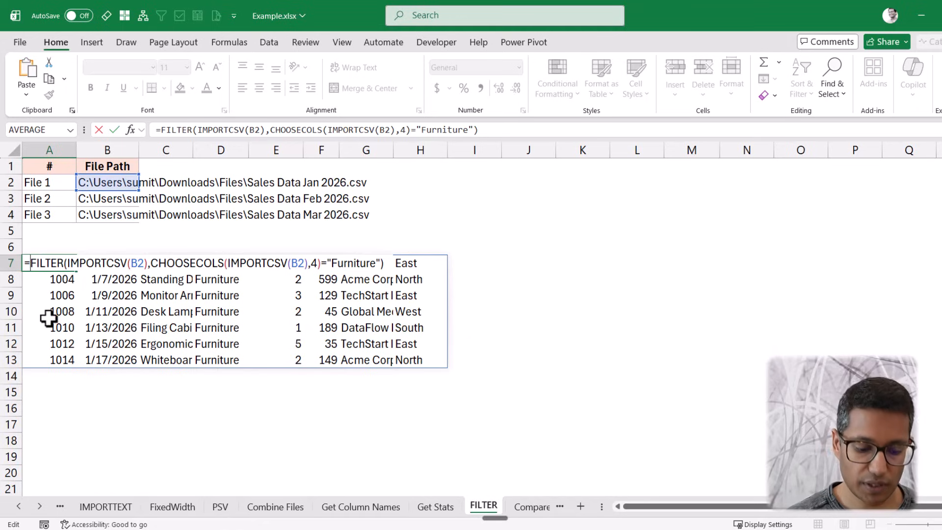
type("VSA")
key("BackSpace")
type("TACK(")
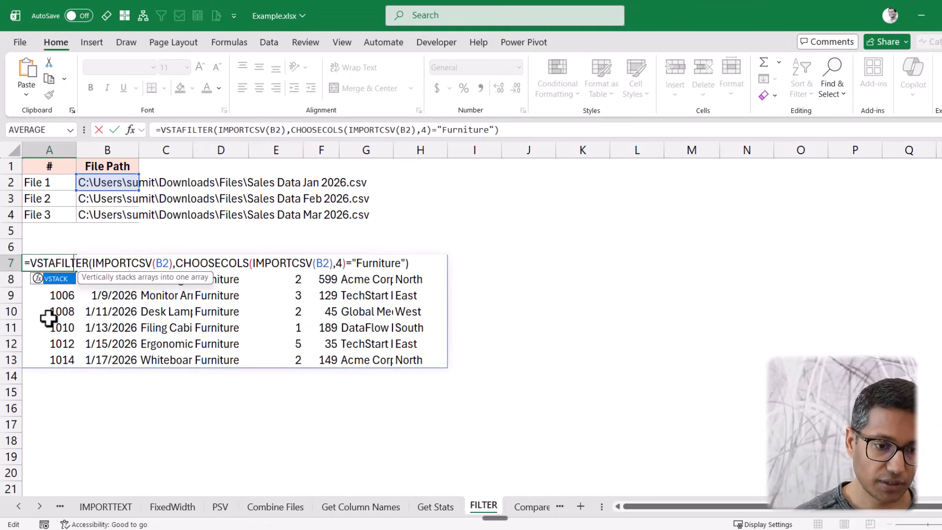
- Add IMPORTCSV(B2,,1) on its own line as VSTACK's first array, above the FILTER line, and complete the formula in A7
key("alt+Return")
type("impor")
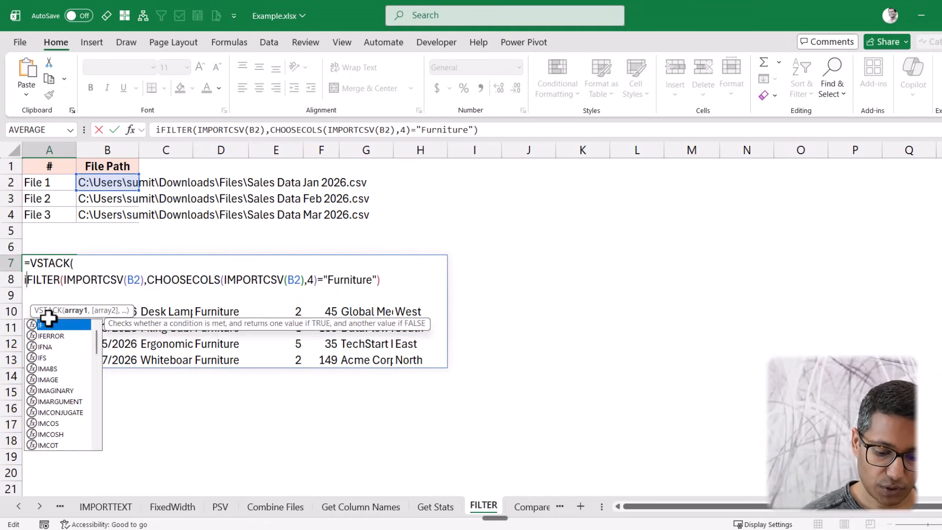
key("Tab")
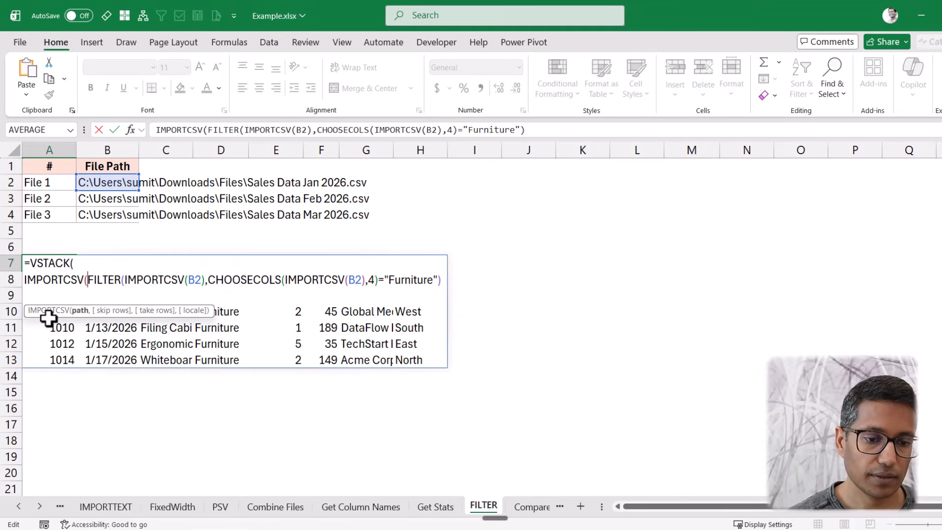
key("alt+Return")
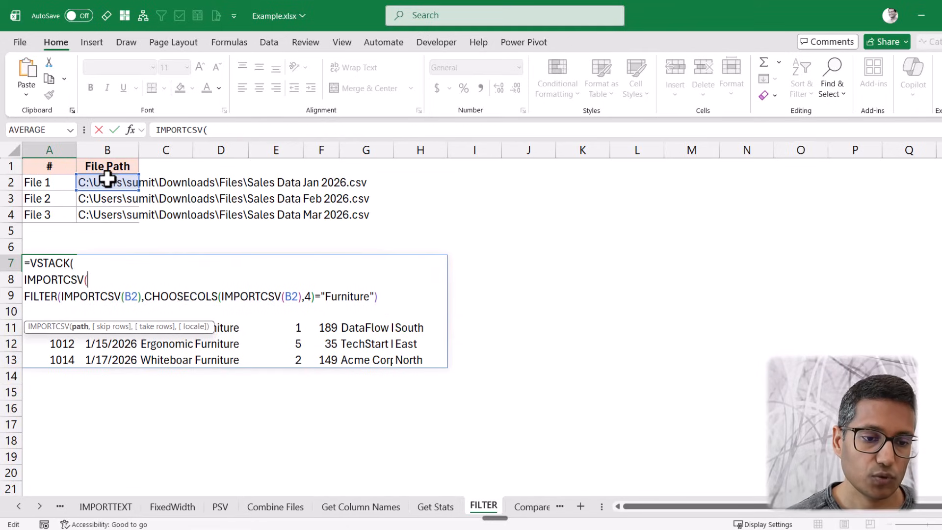
left_click(108, 179)
type(",,1")
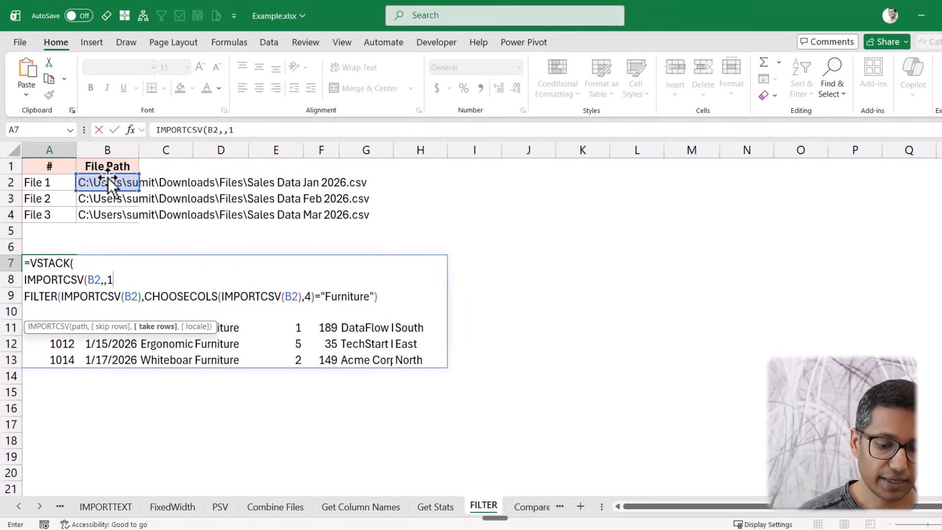
type("),")
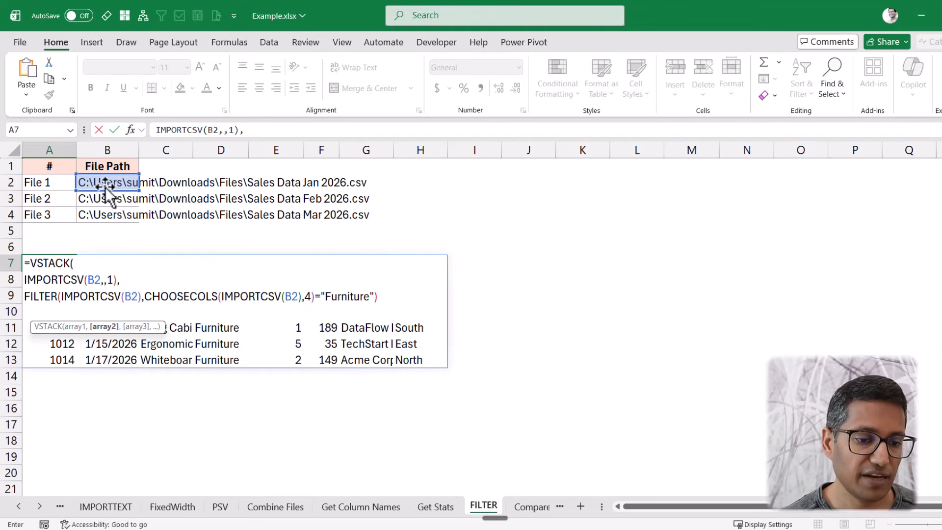
left_click(385, 302)
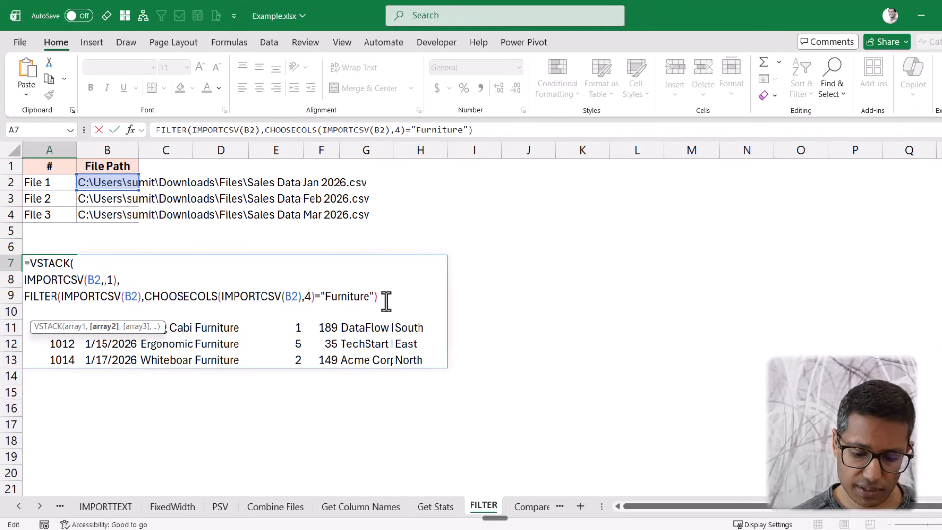
type(")")
key("Return")
key("Up")
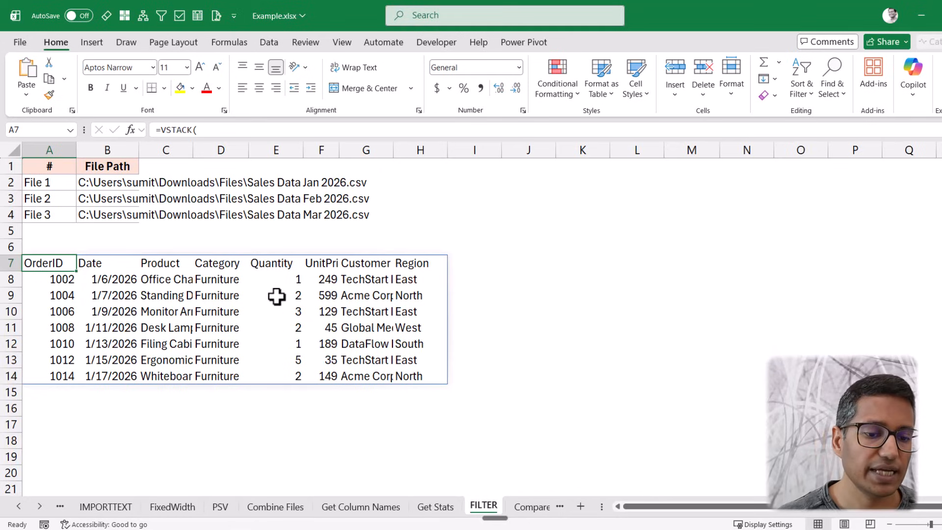
- Change the category condition in A7's FILTER formula to "Electronics"
left_click_drag(231, 283, 228, 372)
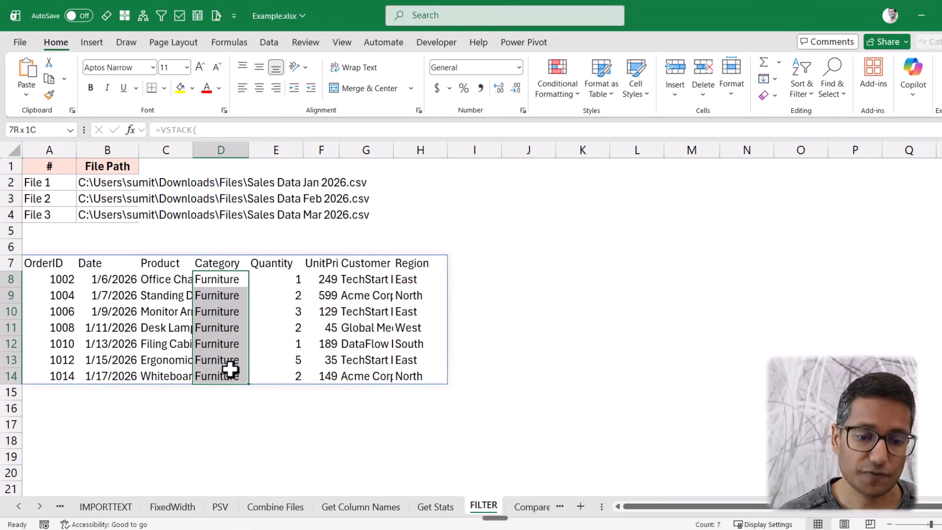
double_click(77, 266)
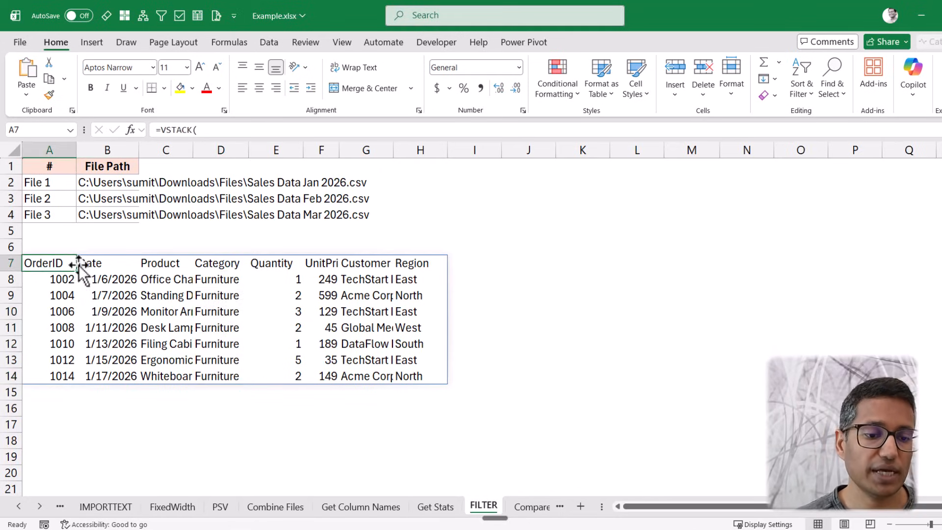
double_click(345, 295)
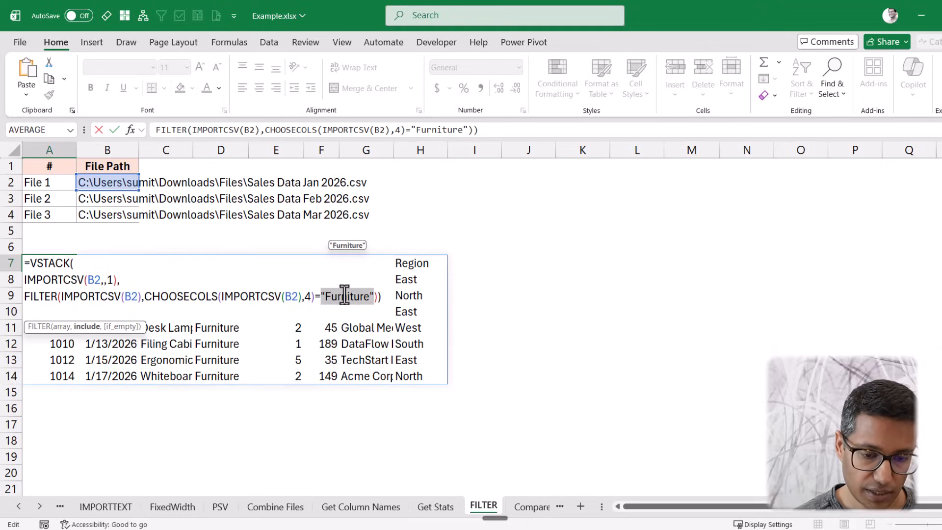
key("Right")
double_click(345, 294)
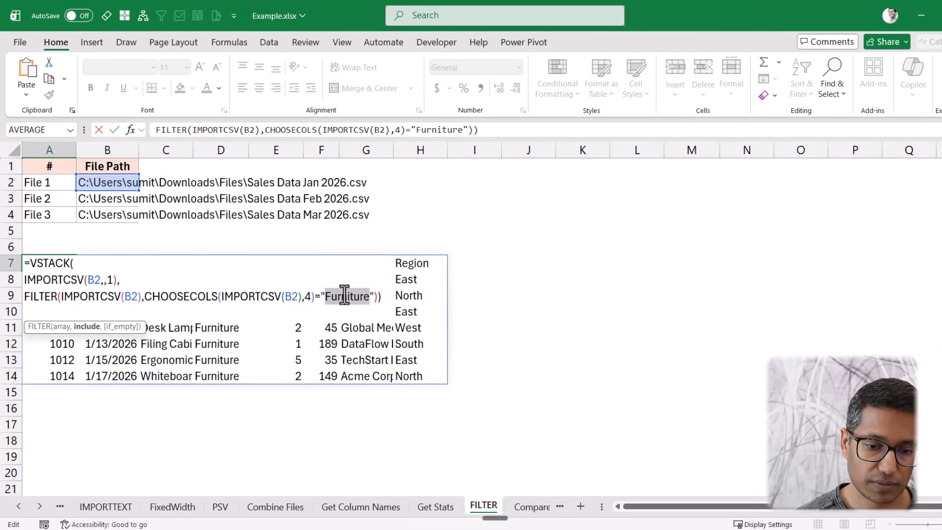
type("Eke")
type("e")
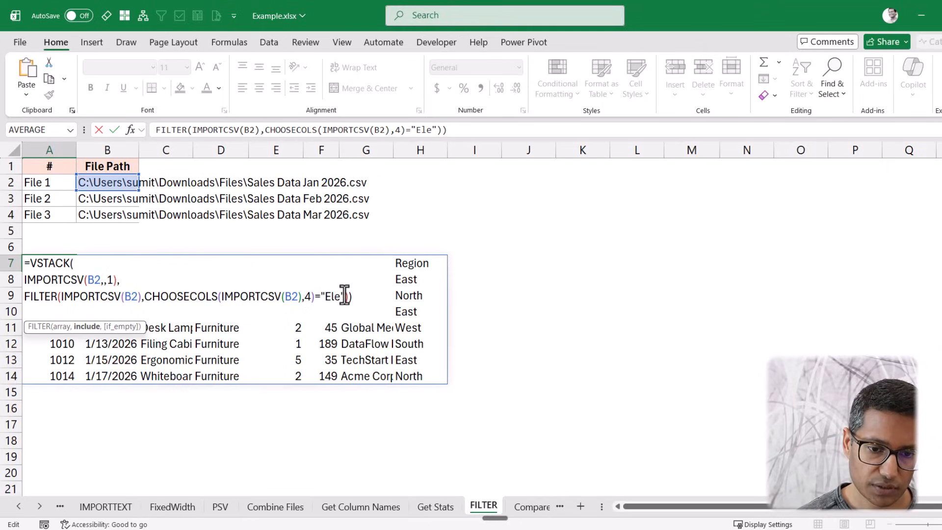
type("ctronics")
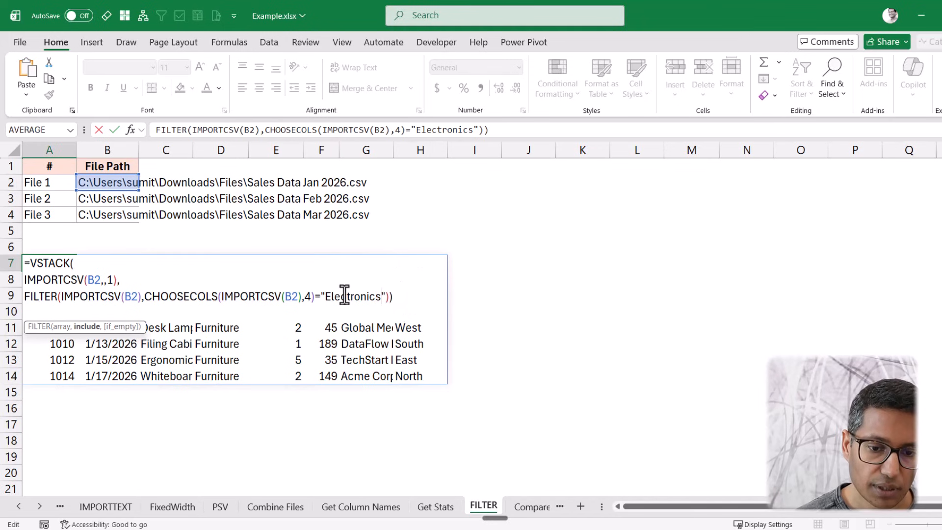
key("ctrl+Return")
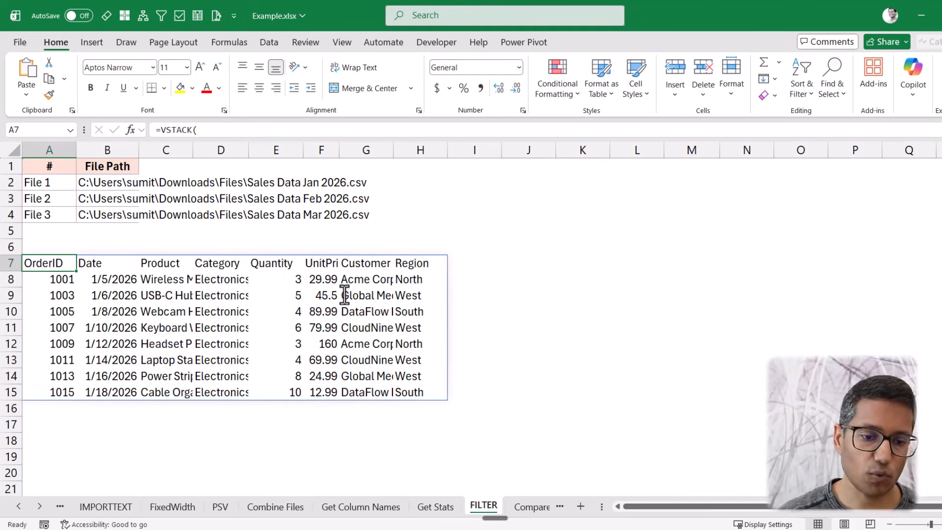
- Open the Compare Files sheet and check the original and updated file paths in B2 and B3
left_click(513, 170)
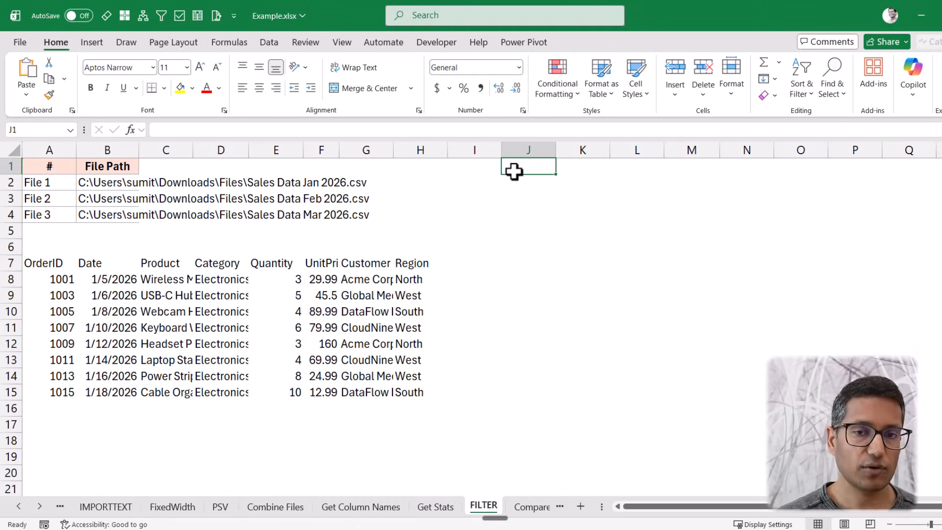
left_click(531, 509)
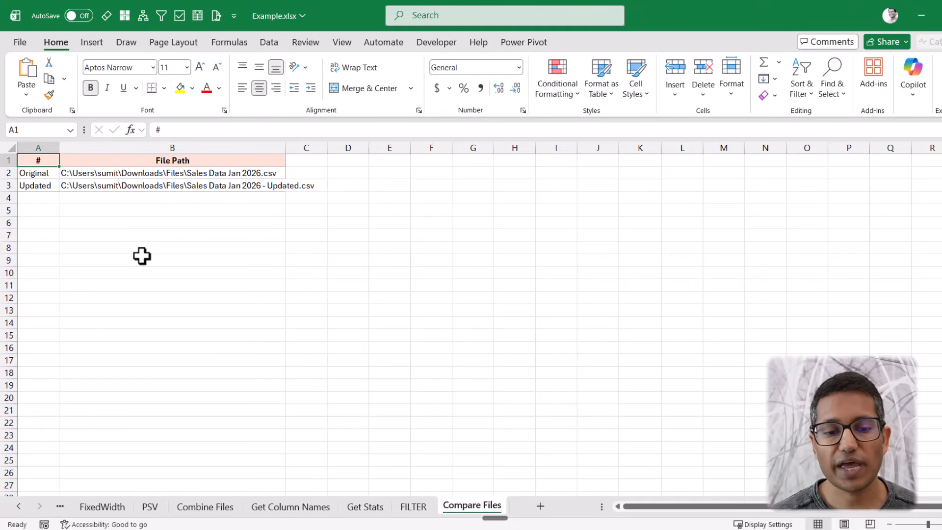
scroll(163, 252, "up", 1)
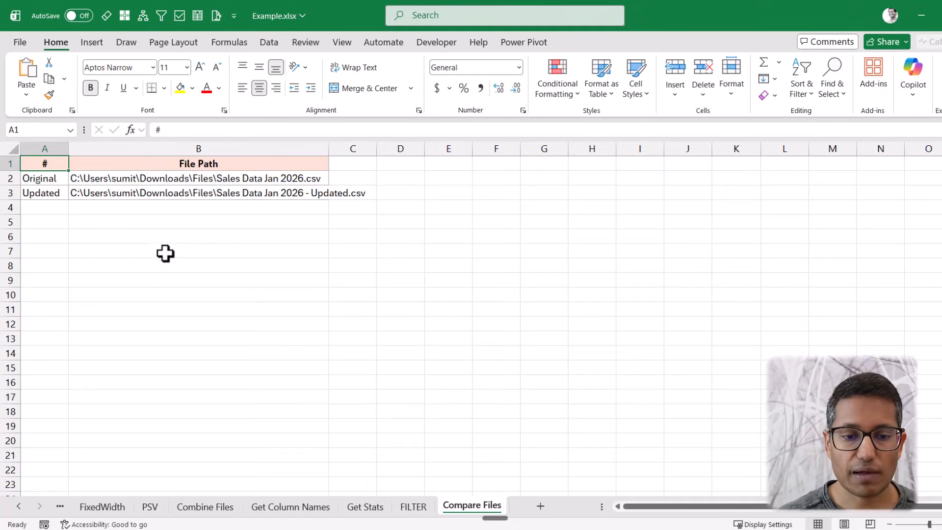
left_click(242, 179)
left_click(255, 194)
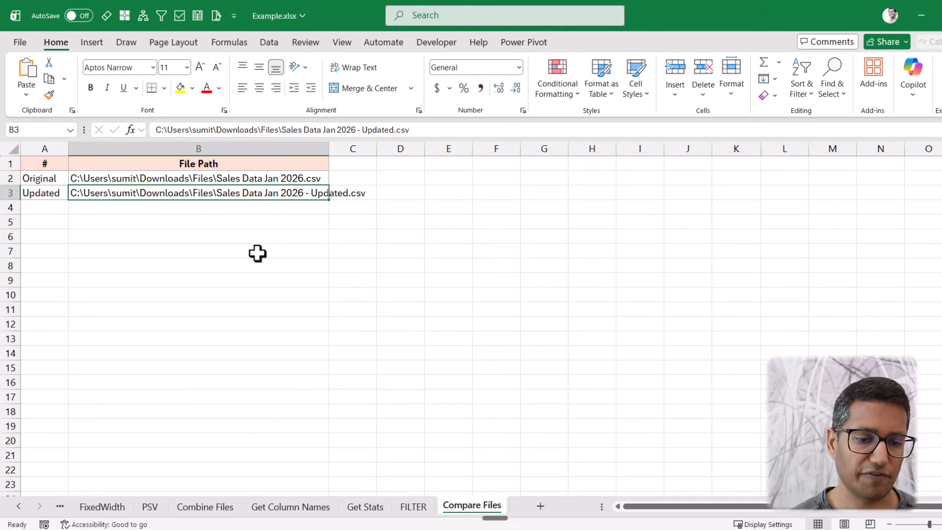
left_click(238, 177)
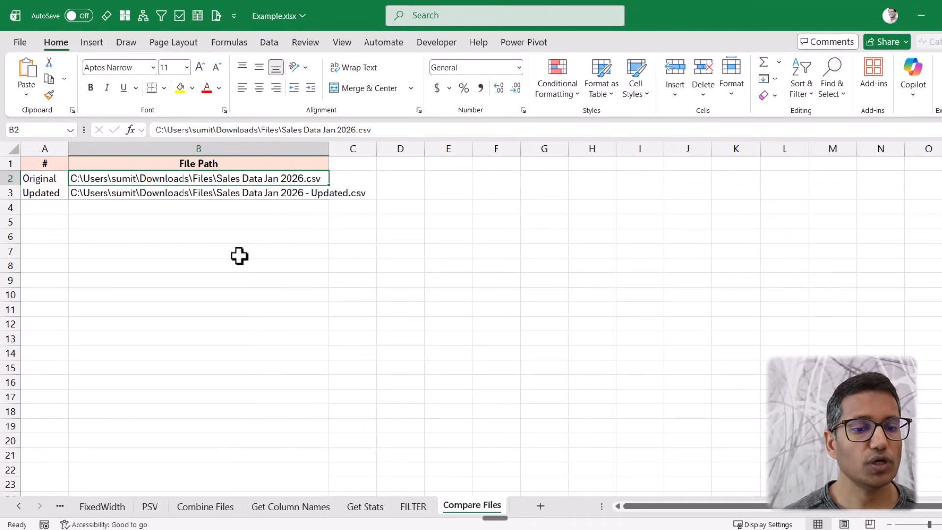
- Import the original January file by entering =IMPORTCSV(B2) in B6
left_click(209, 240)
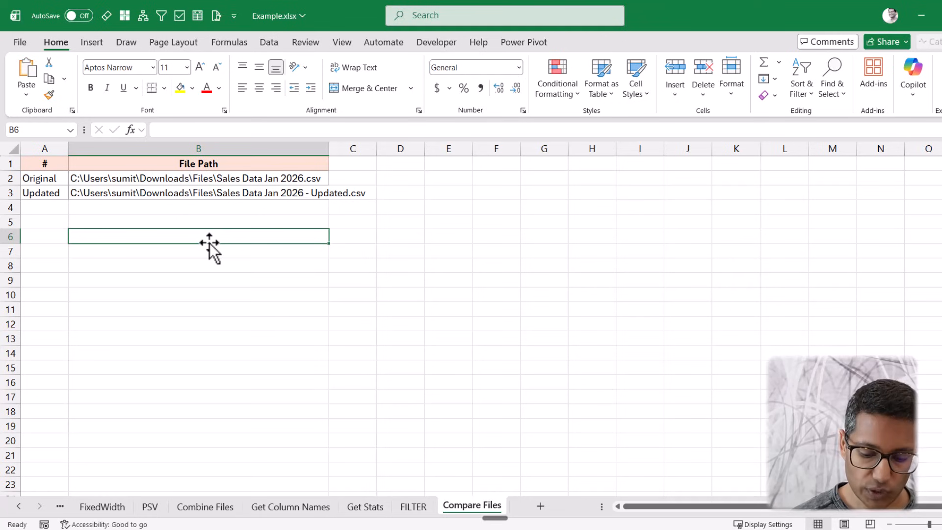
type("=impo")
key("Tab")
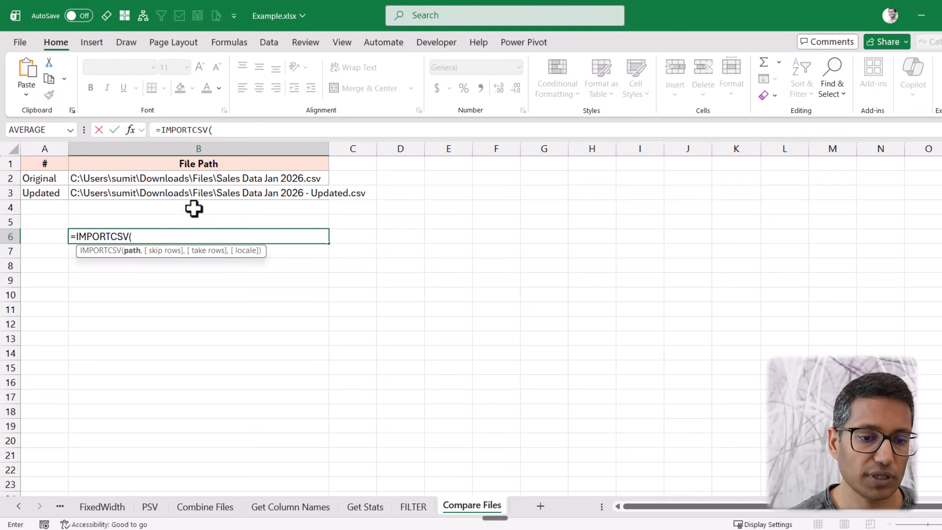
left_click(192, 180)
type(")")
key("Return")
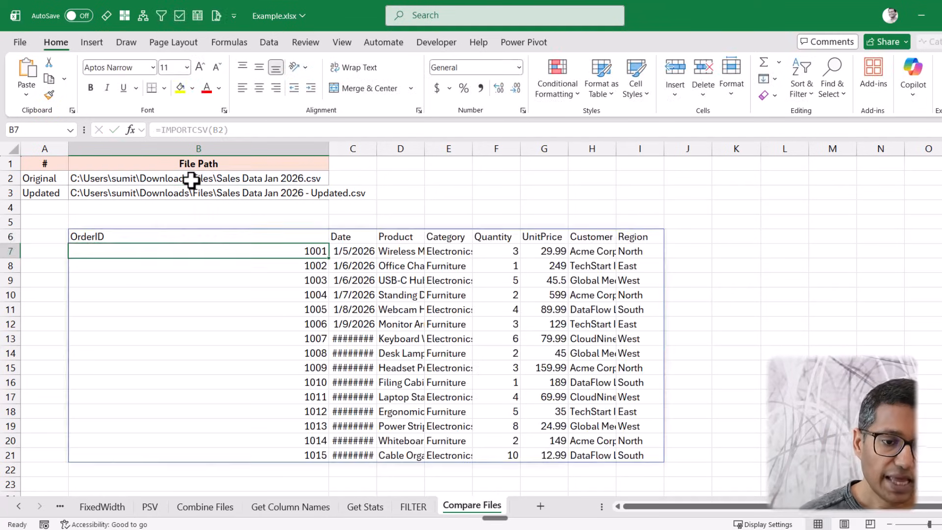
- Extend B6's formula to =IMPORTCSV(B2)=IMPORTCSV(B3) to compare the original and updated files cell by cell
key("Up")
key("F2")
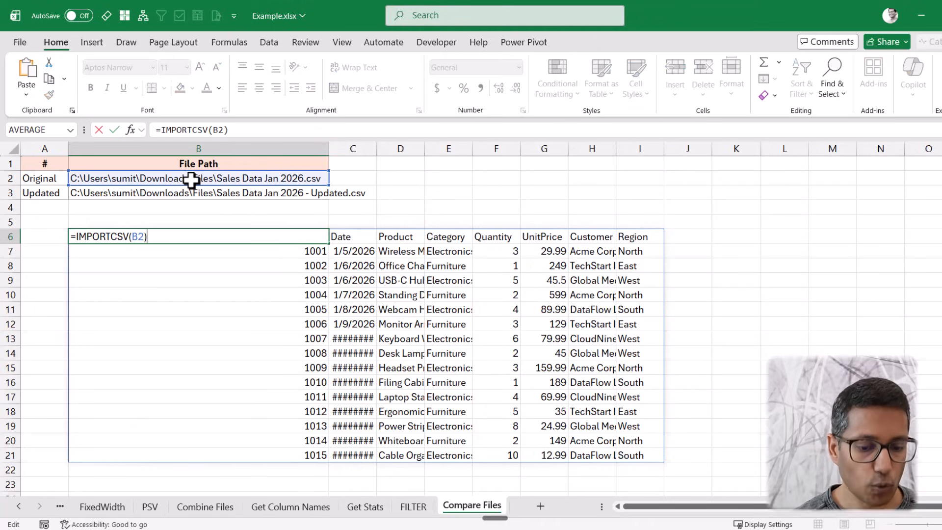
type("=impo")
key("Tab")
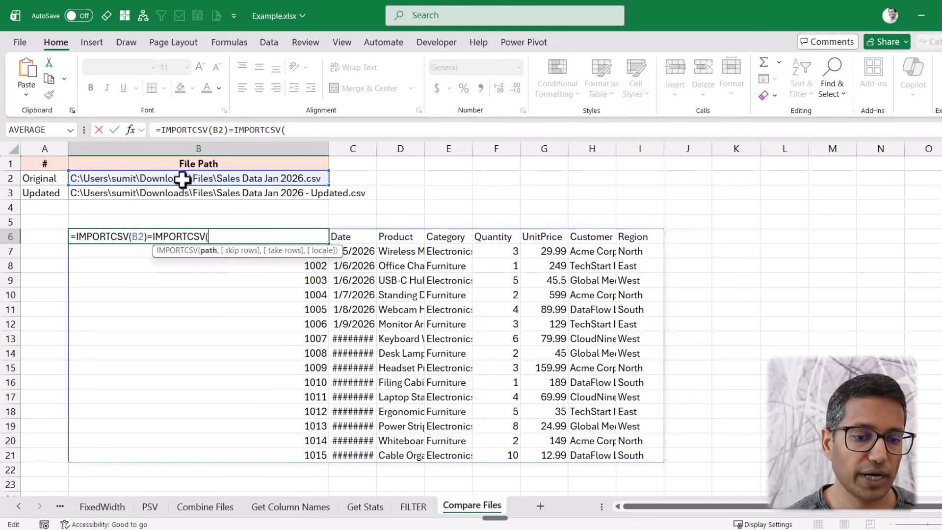
left_click(180, 195)
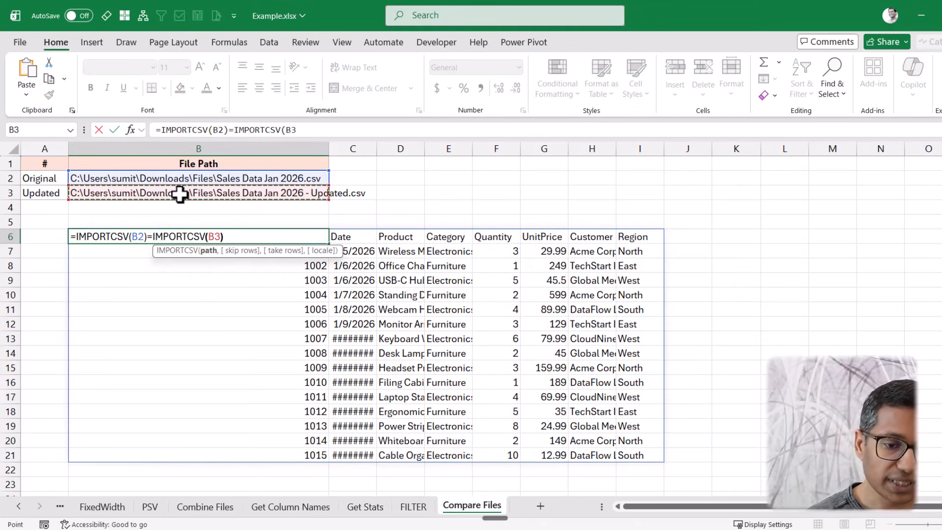
type(")")
key("Return")
key("Up")
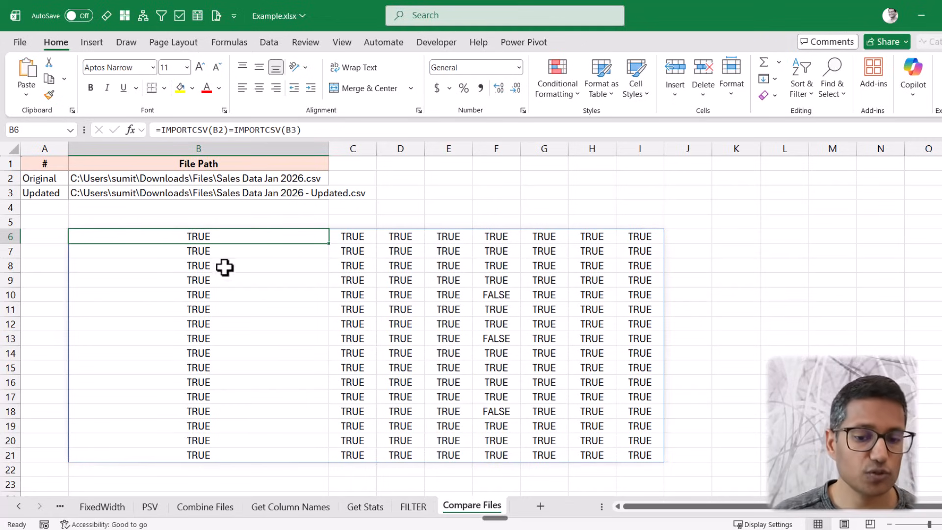
- Wrap B6's comparison in BYROW to get one result per row: =BYROW(IMPORTCSV(B2)=IMPORTCSV(B3),AND)
left_click(486, 295)
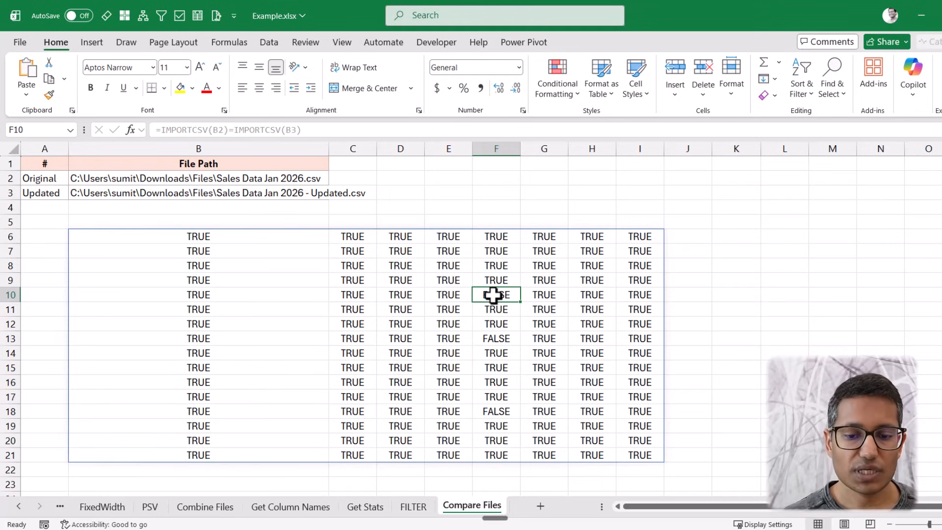
left_click(499, 337)
left_click(493, 411)
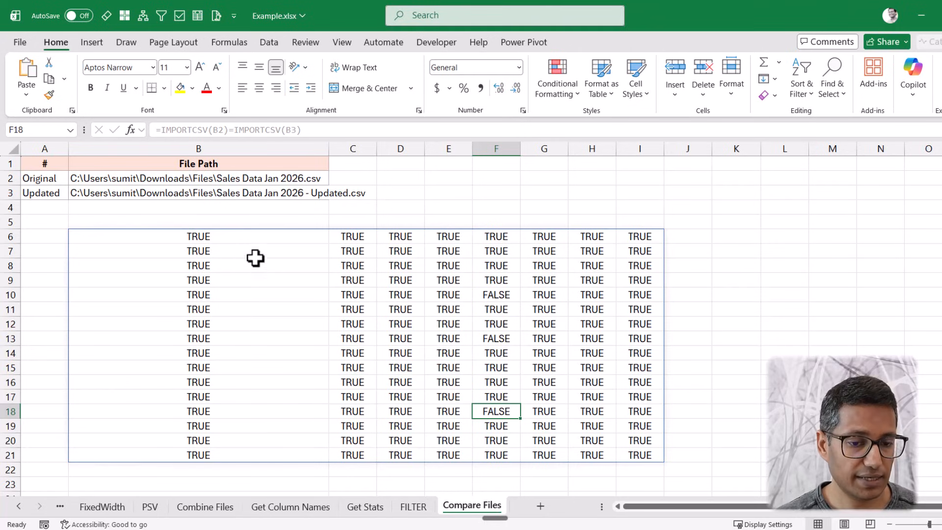
double_click(244, 238)
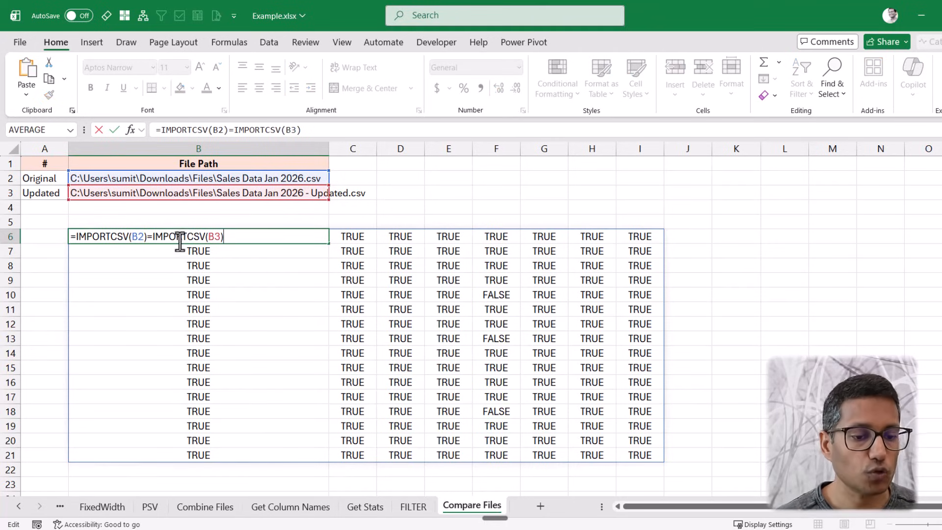
left_click(76, 238)
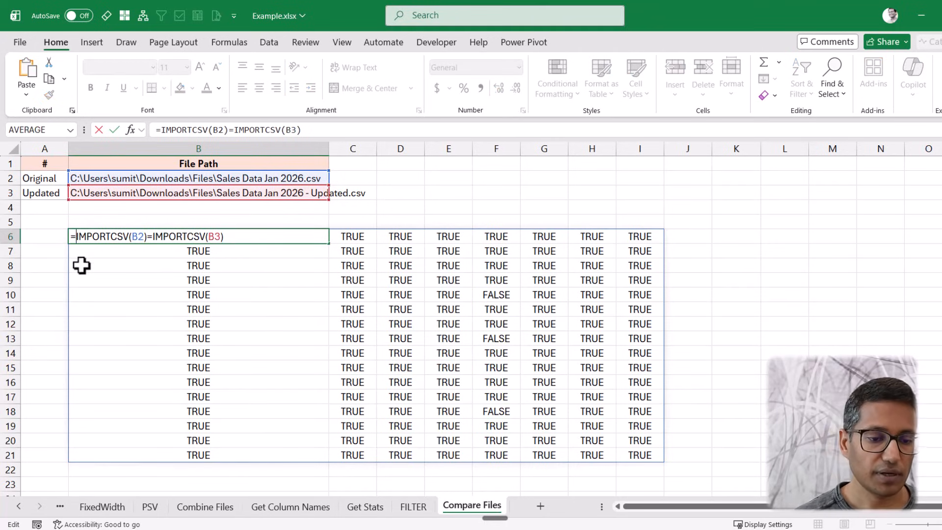
type("BYROW")
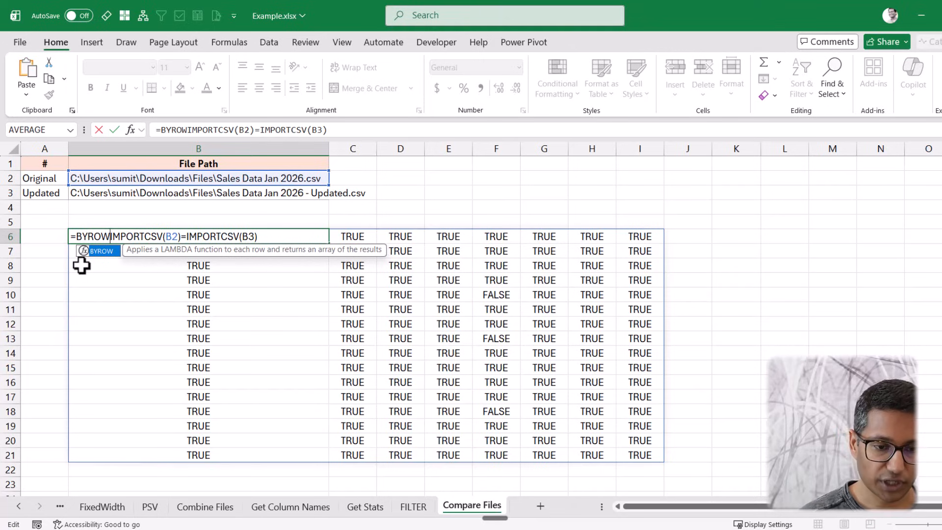
type("(")
left_click(296, 237)
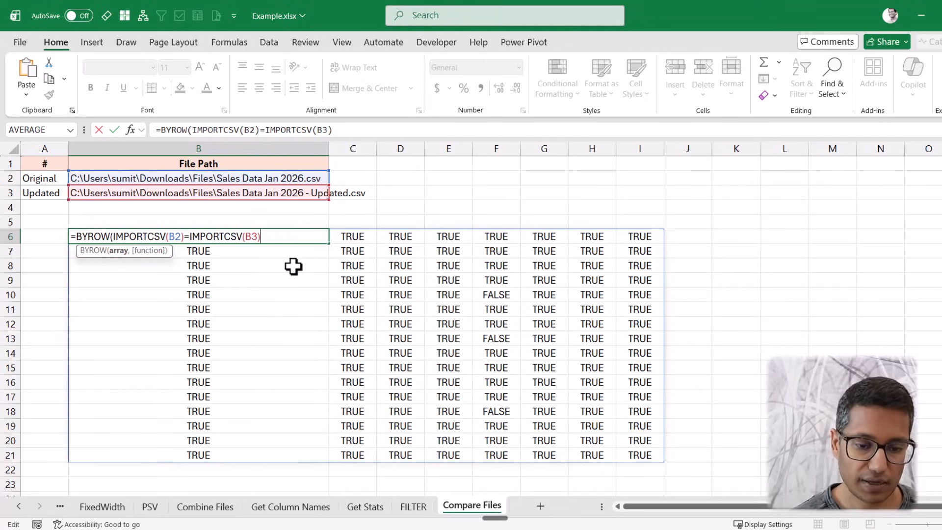
type(",AND)")
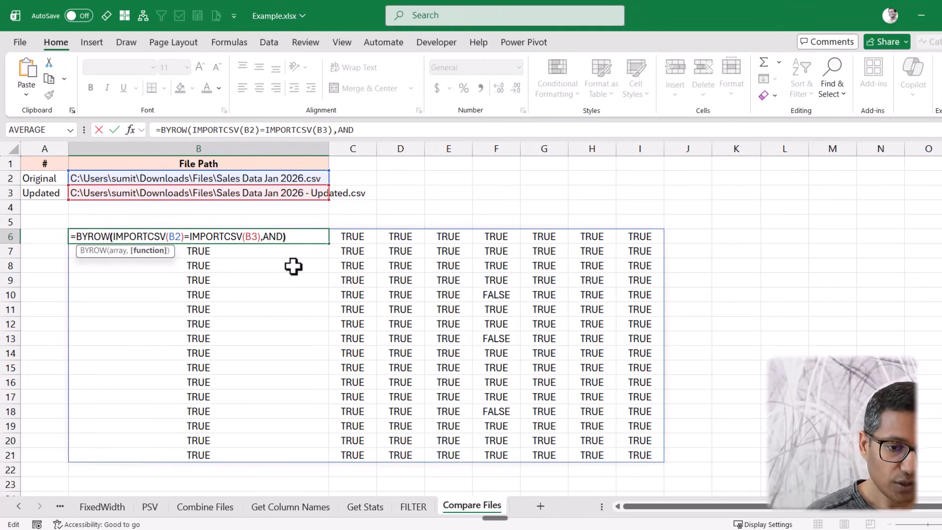
key("Return")
key("Up")
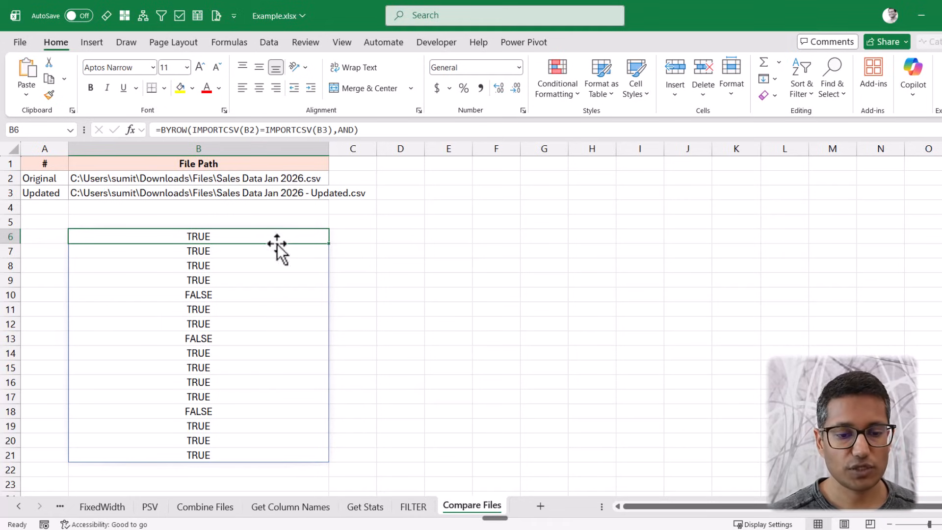
left_click(246, 294)
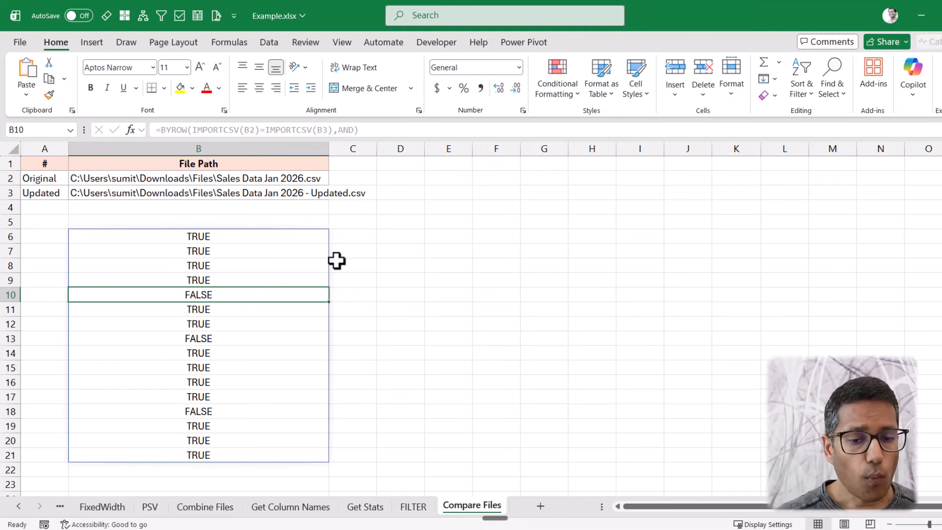
- Import the original January file beside the row comparison by entering =IMPORTCSV(B2) in D6
left_click(391, 240)
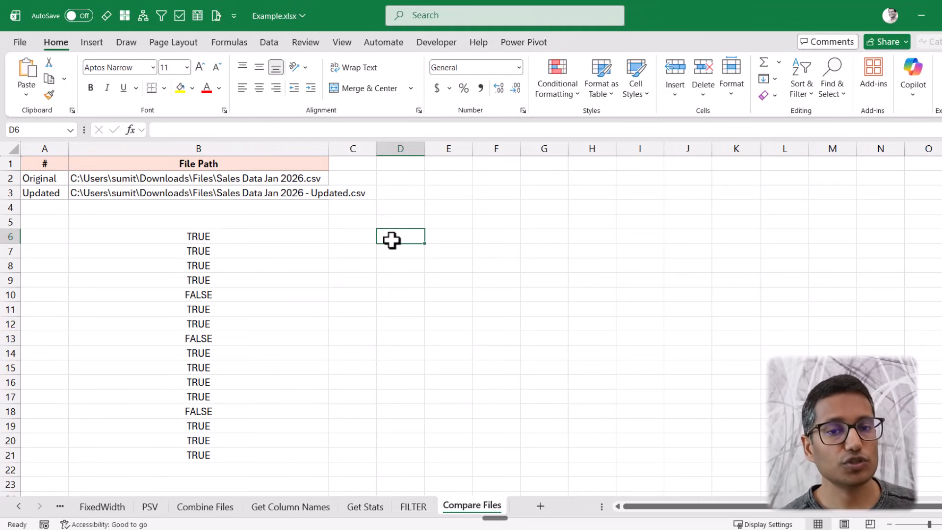
left_click(306, 179)
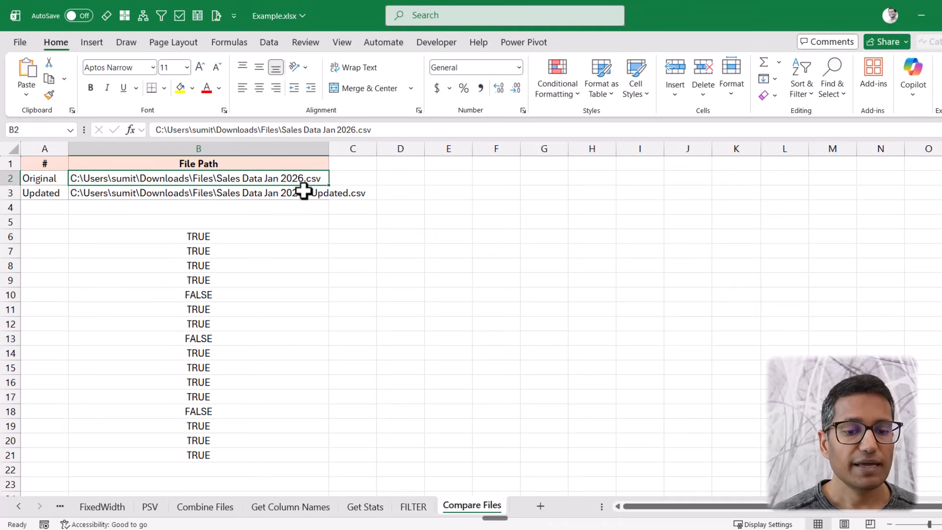
left_click(304, 193)
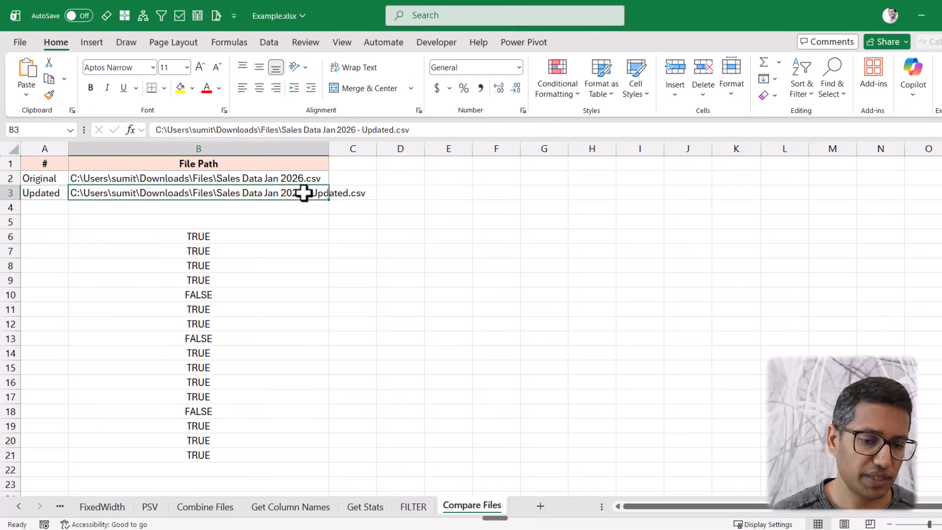
left_click(397, 236)
left_click(291, 180)
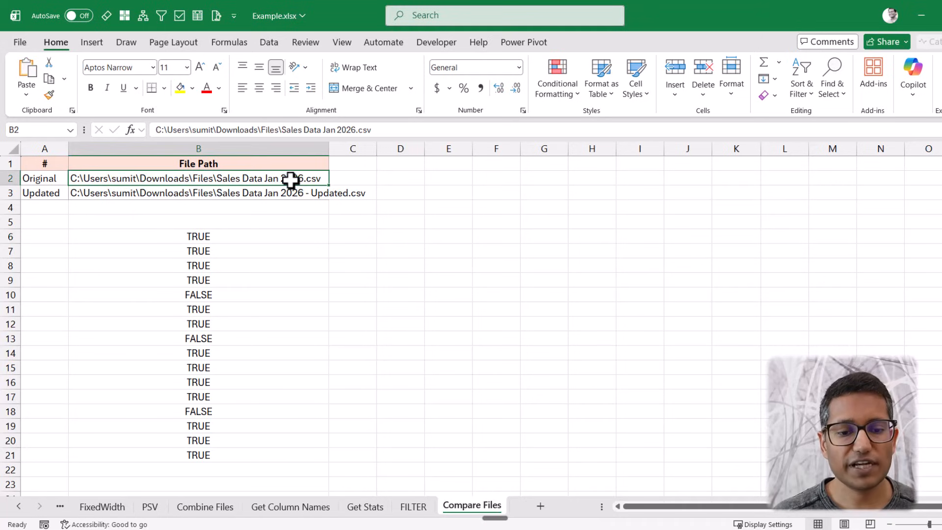
left_click(393, 237)
type("=impo")
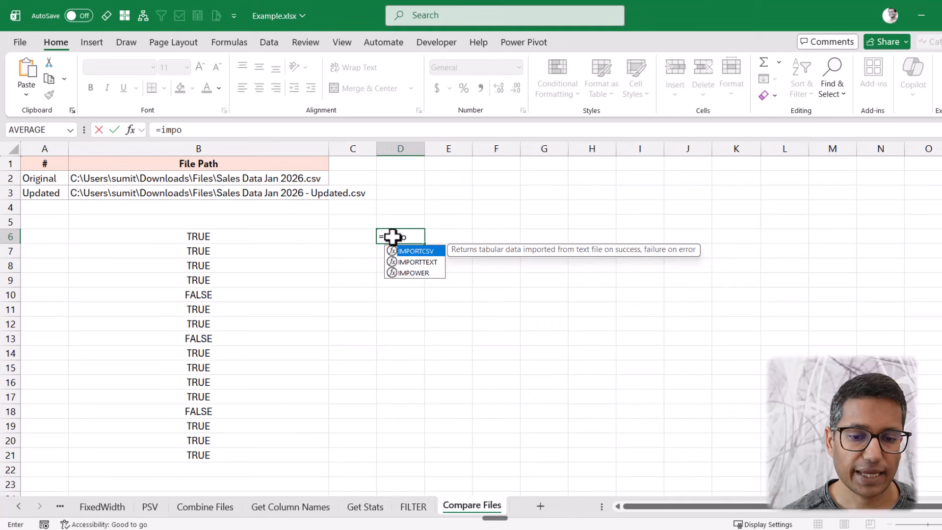
key("Tab")
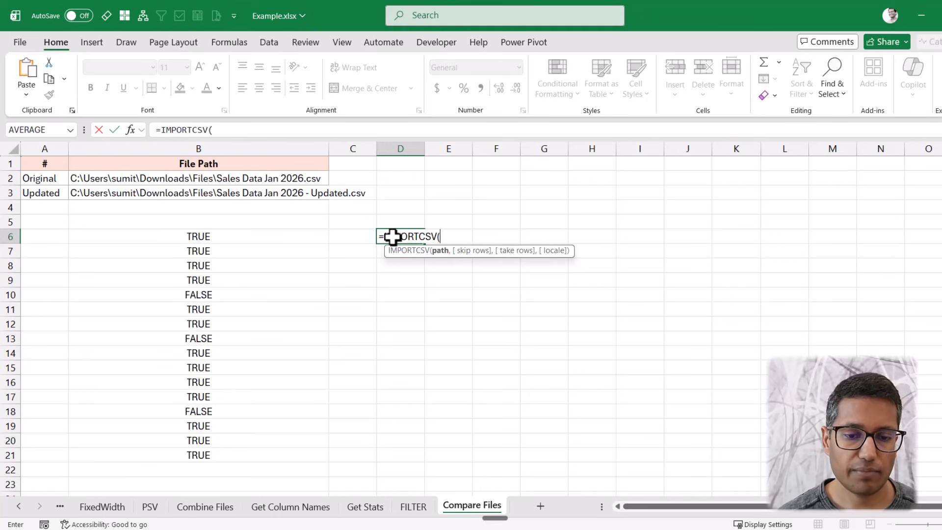
key("Up")
key("Up")
key("Up")
key("Up")
key("Left")
key("Left")
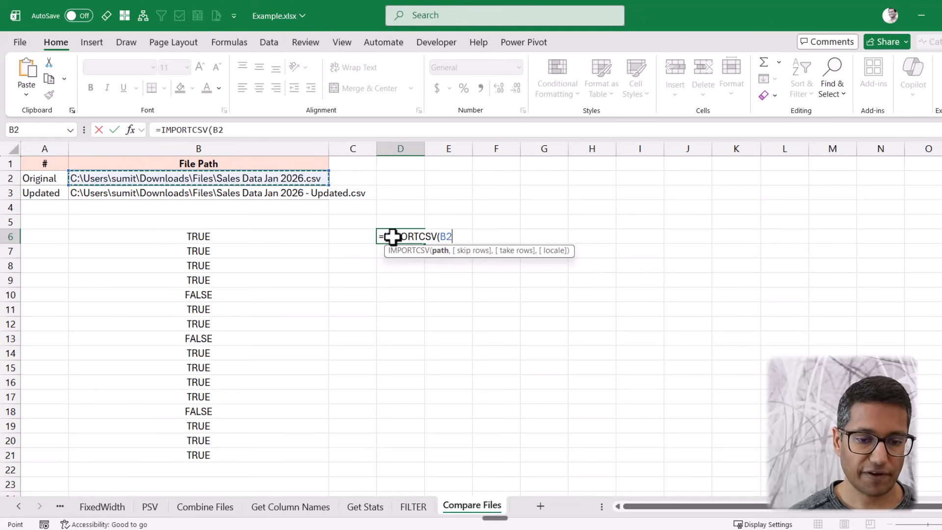
key("Return")
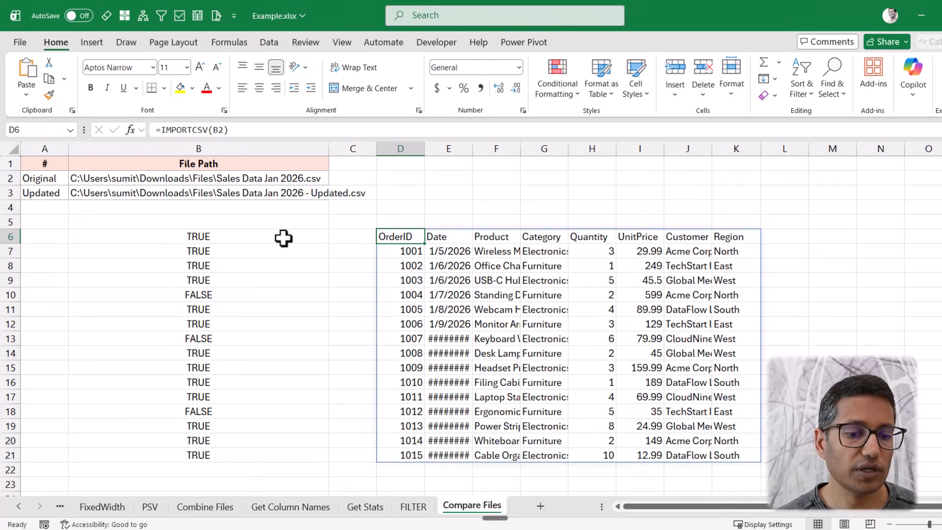
- Wrap D6's import in FILTER with the row comparison as the condition: =FILTER(IMPORTCSV(B2),B6#)
double_click(382, 239)
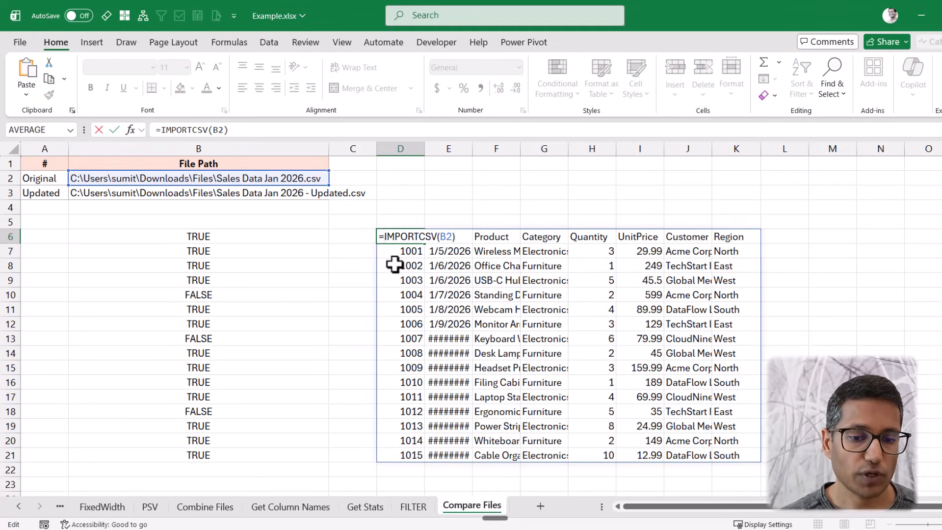
type("FILTER")
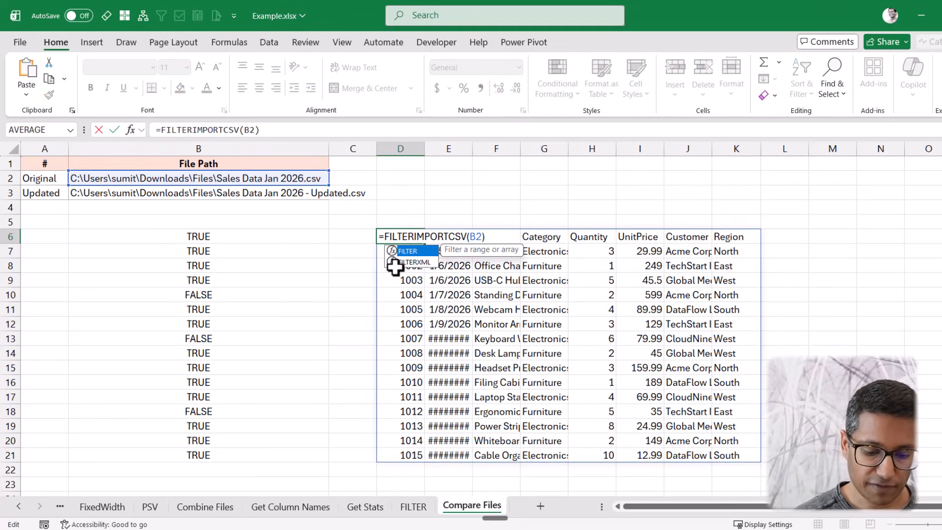
type("(")
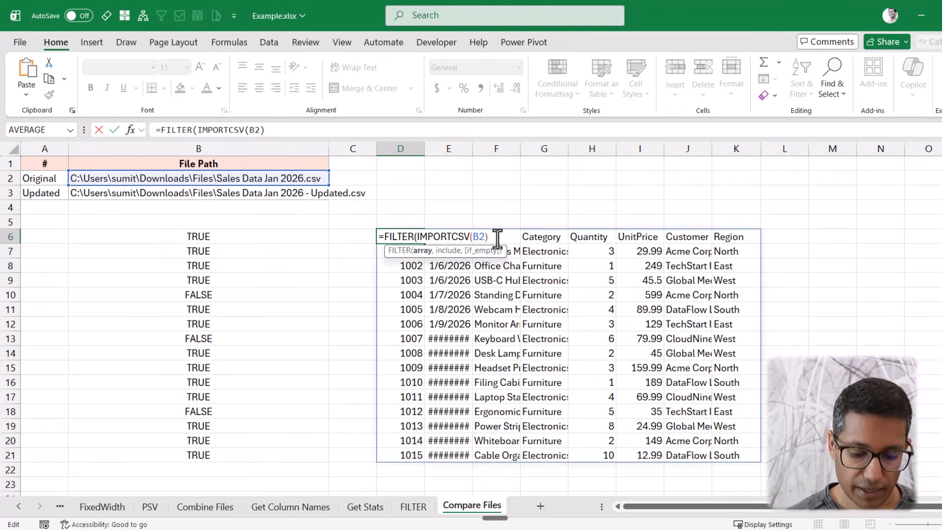
type(",")
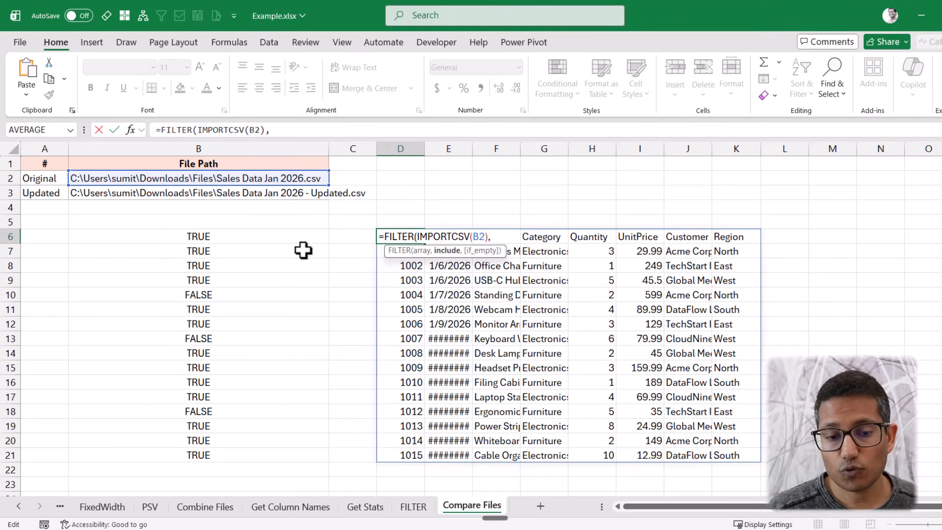
left_click_drag(256, 240, 256, 456)
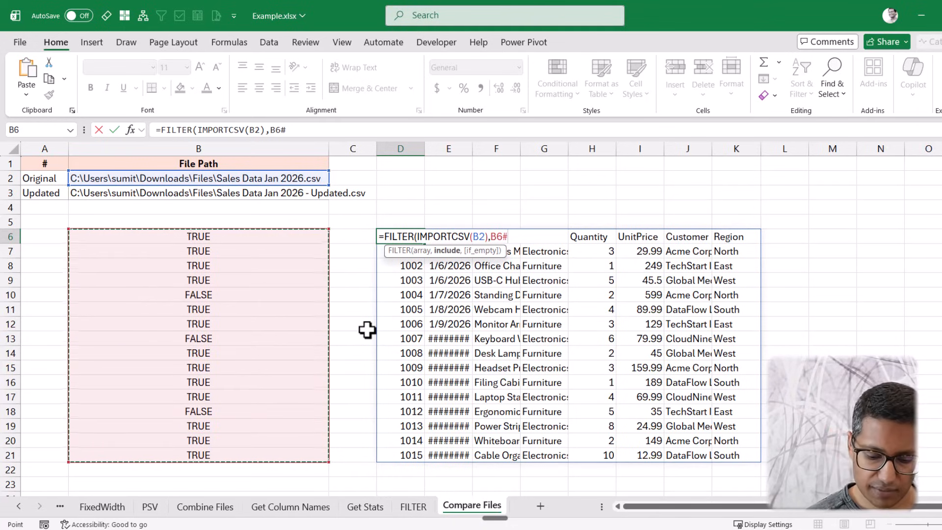
key("Return")
key("Up")
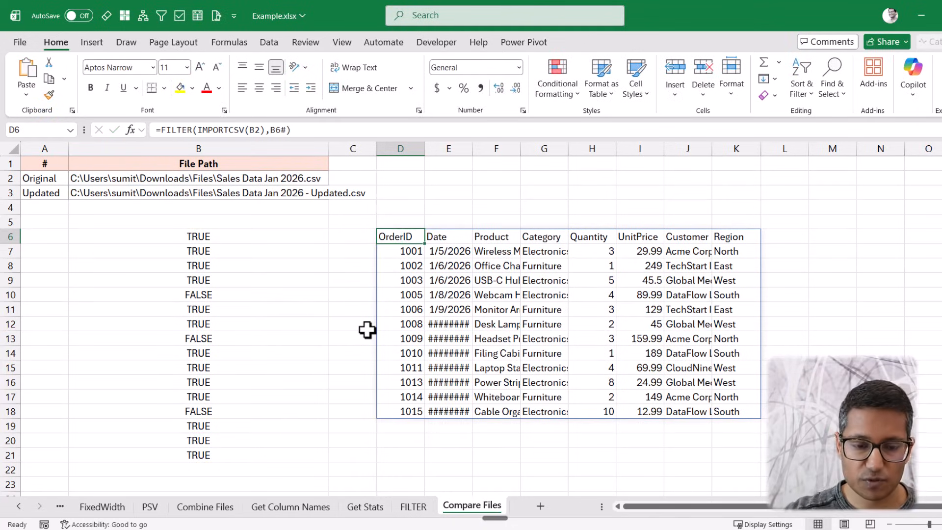
- Review the FILTER formula in D6 against the BYROW formula in B6 and the comparison result in B10
key("F2")
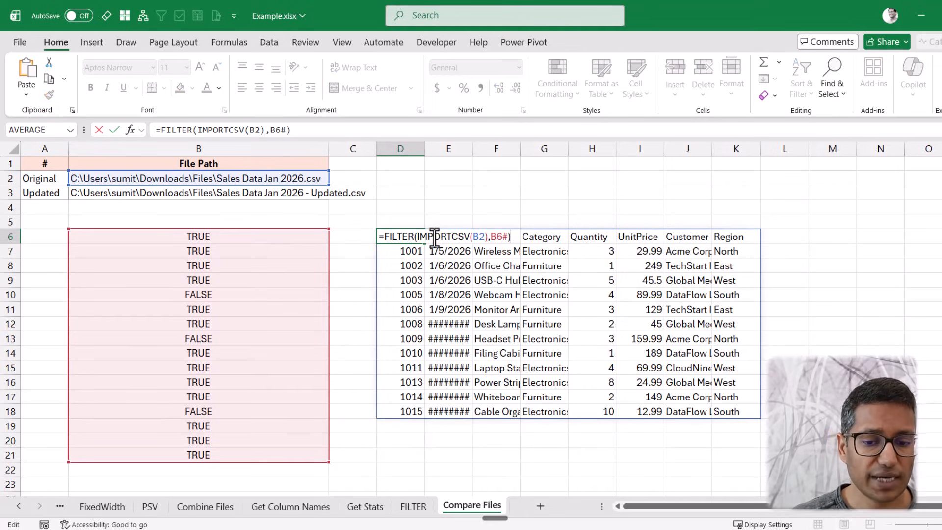
key("Escape")
left_click(231, 243)
key("F2")
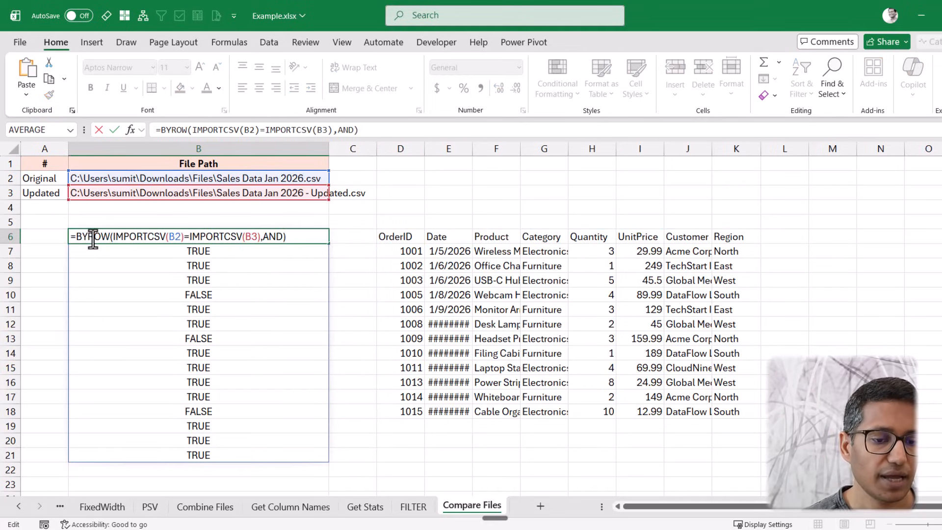
key("Escape")
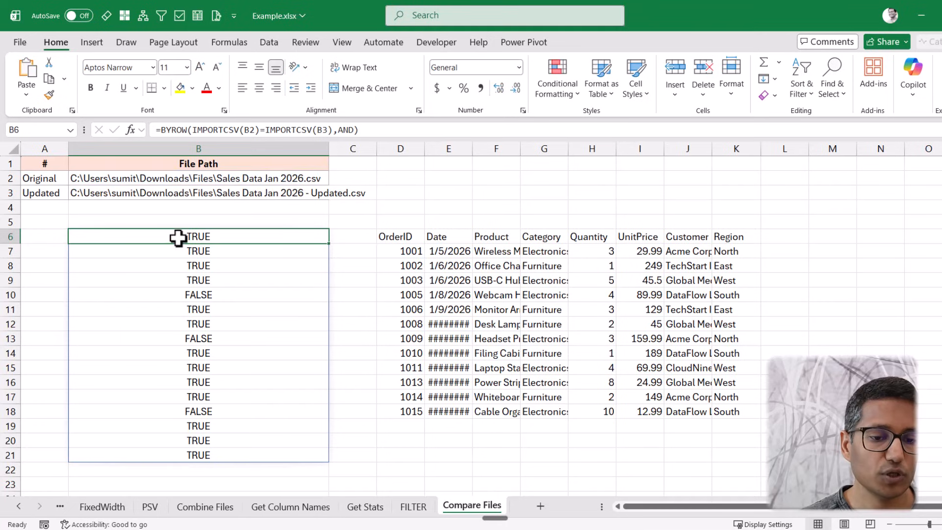
left_click(179, 294)
left_click(398, 235)
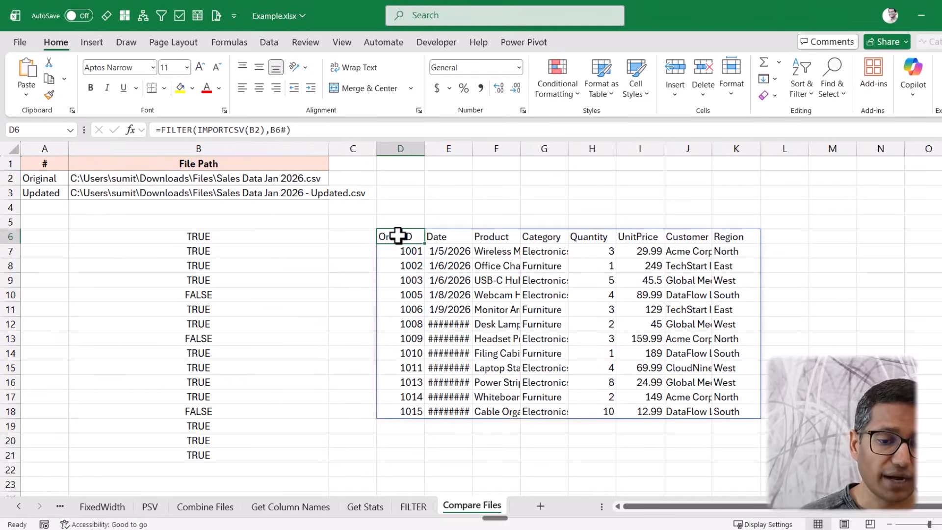
left_click(220, 294)
- Invert D6's filter condition with NOT to return only the changed records: =FILTER(IMPORTCSV(B2),NOT(B6#))
double_click(386, 240)
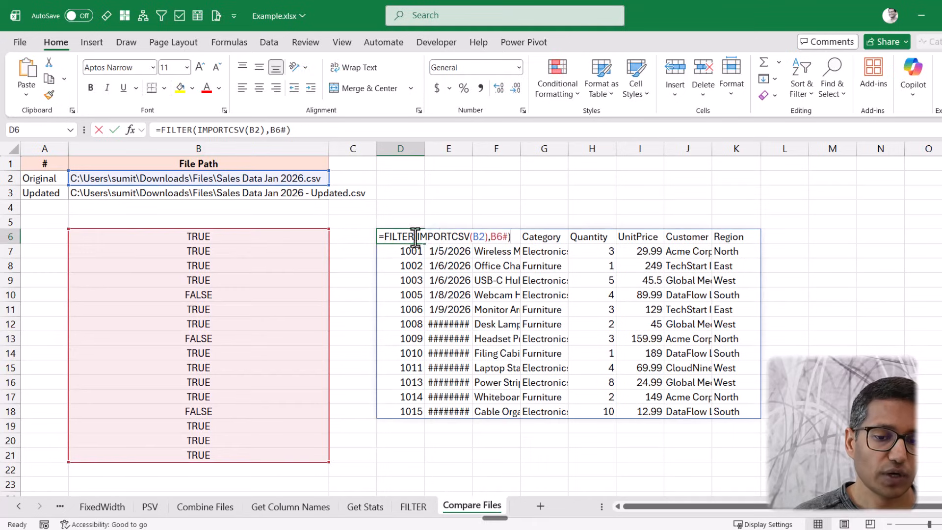
left_click(490, 237)
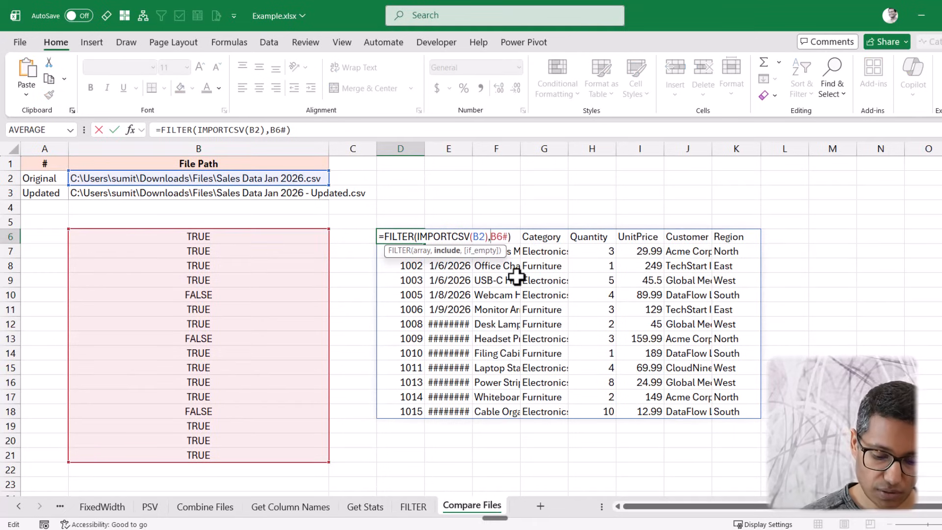
type("NOT(")
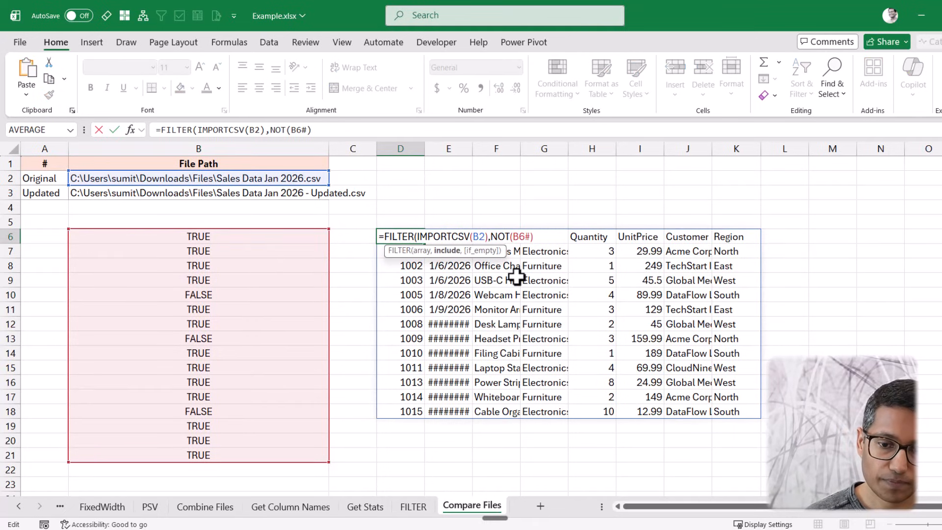
key("ctrl+Return")
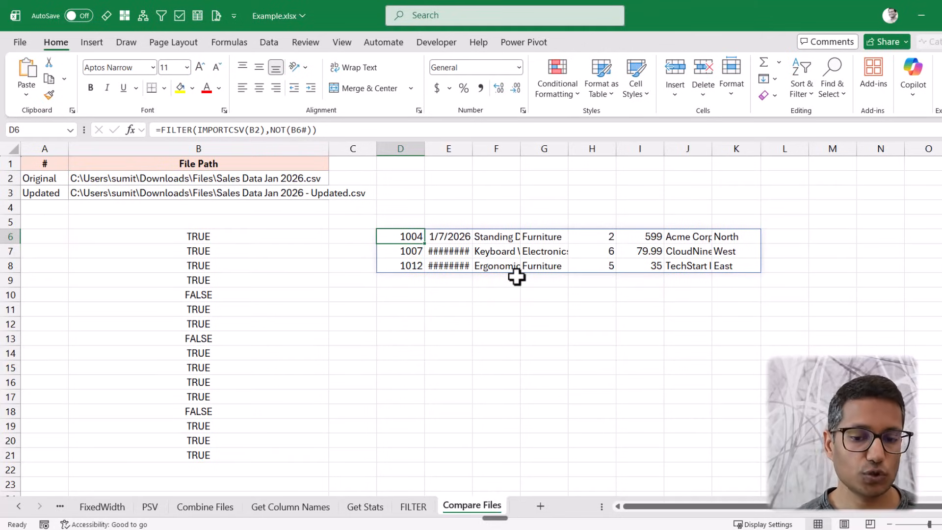
left_click_drag(586, 242, 582, 261)
left_click(580, 243)
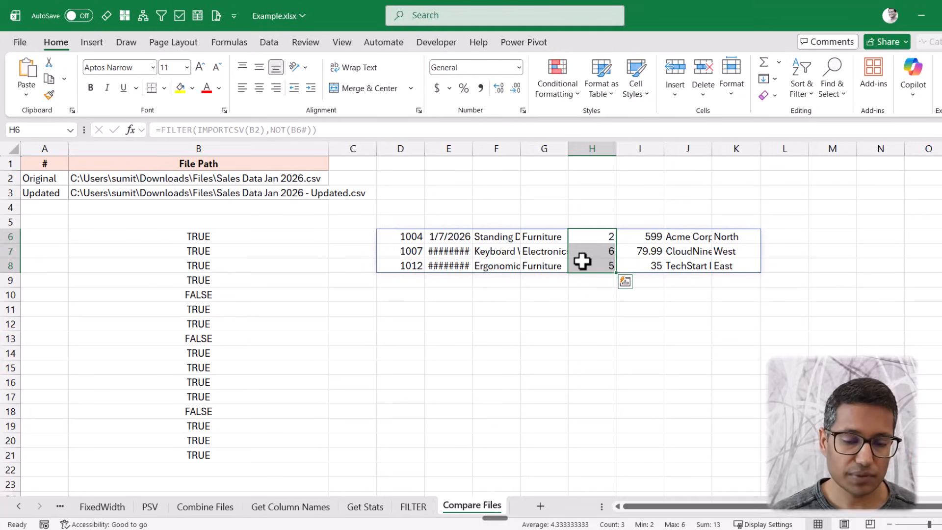